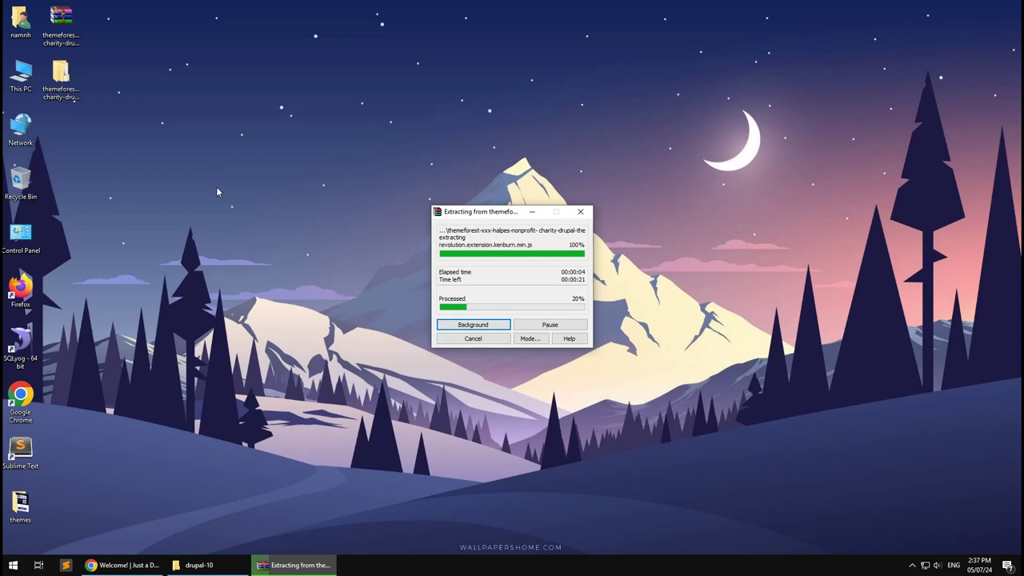
Step: Open the extracted Halpes theme folder on the desktop, review its files and go into the existing-installation folder
double_click(64, 77)
click(302, 188)
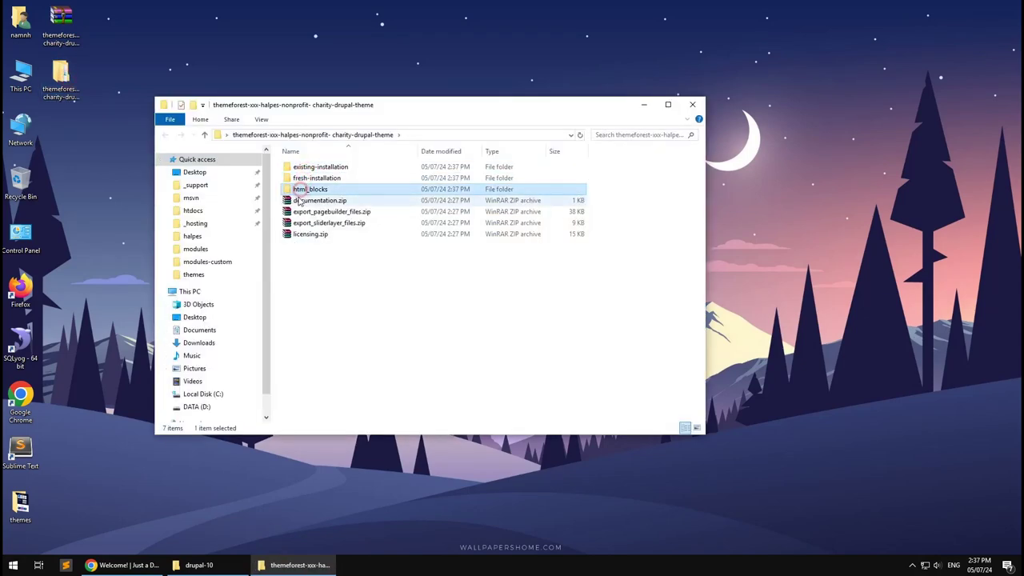
click(299, 200)
click(300, 211)
click(300, 223)
click(300, 233)
click(300, 257)
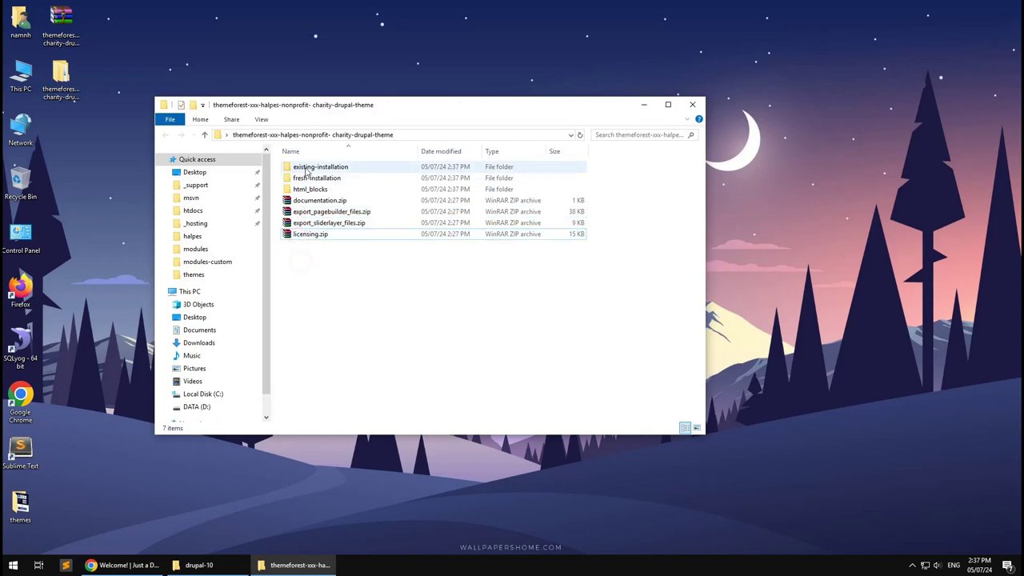
double_click(306, 168)
Step: Check the Drupal site's local address in the browser and bring up its drupal-10 root folder in File Explorer
click(128, 567)
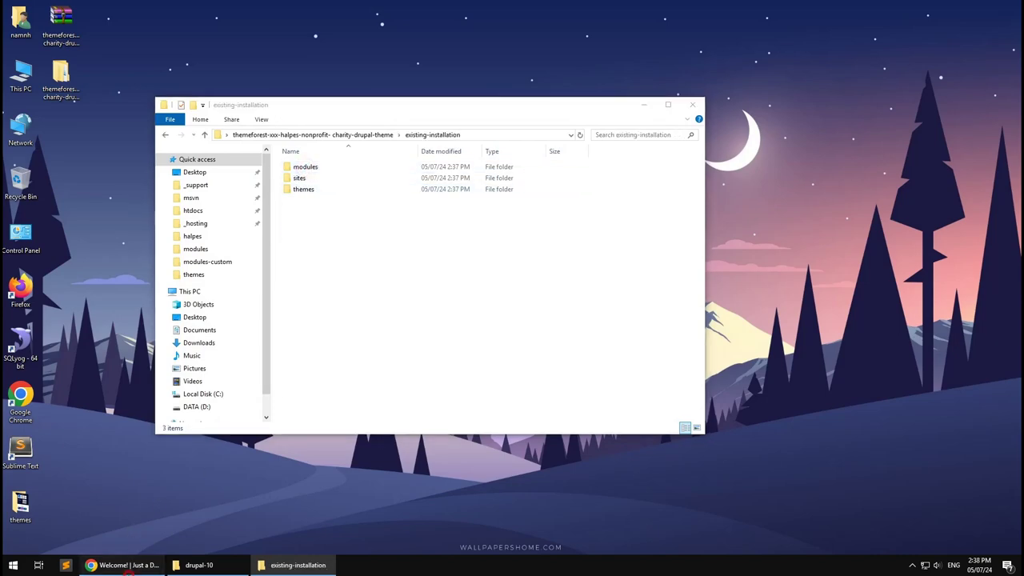
drag(116, 33, 168, 35)
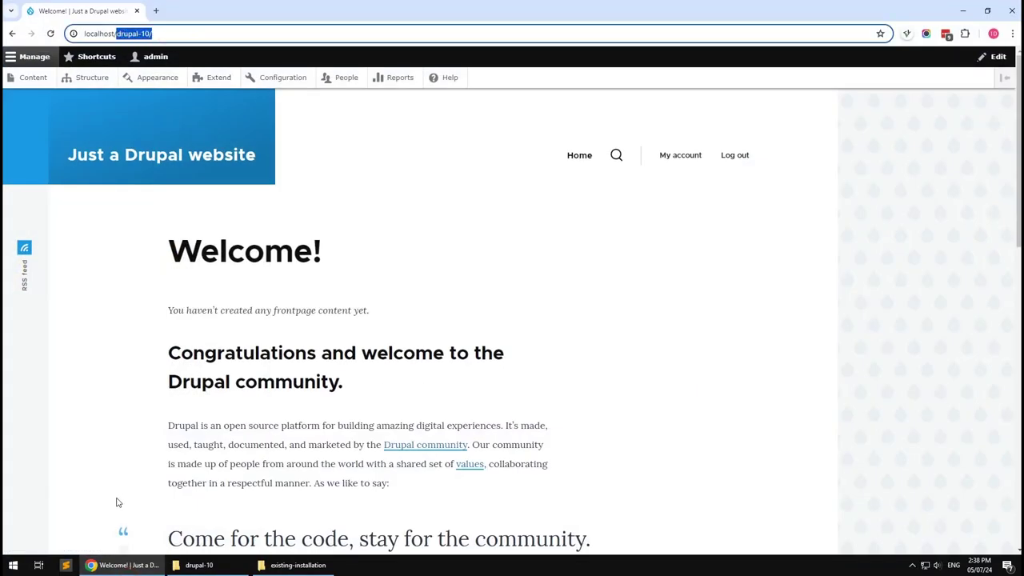
click(116, 565)
click(199, 564)
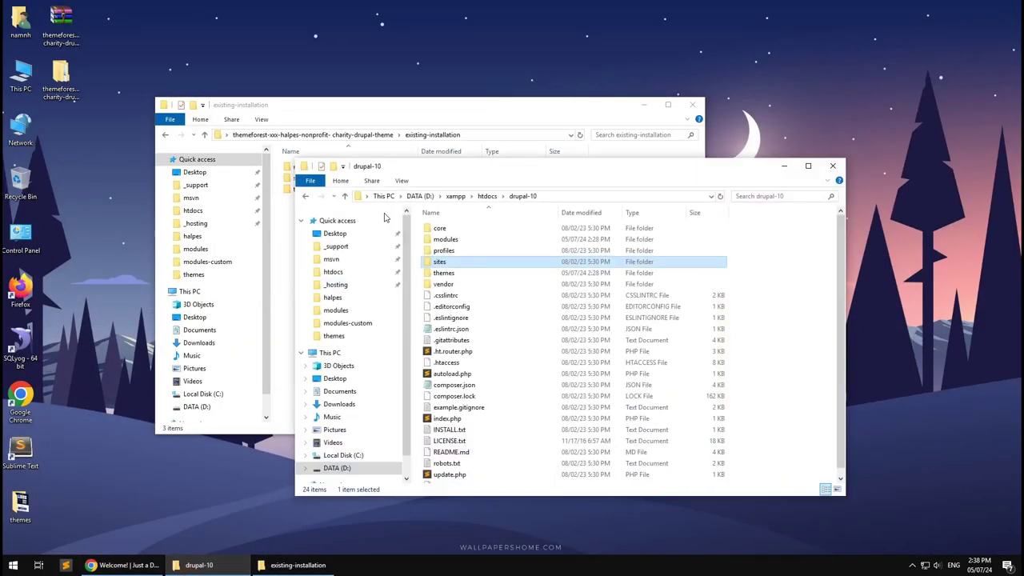
click(522, 198)
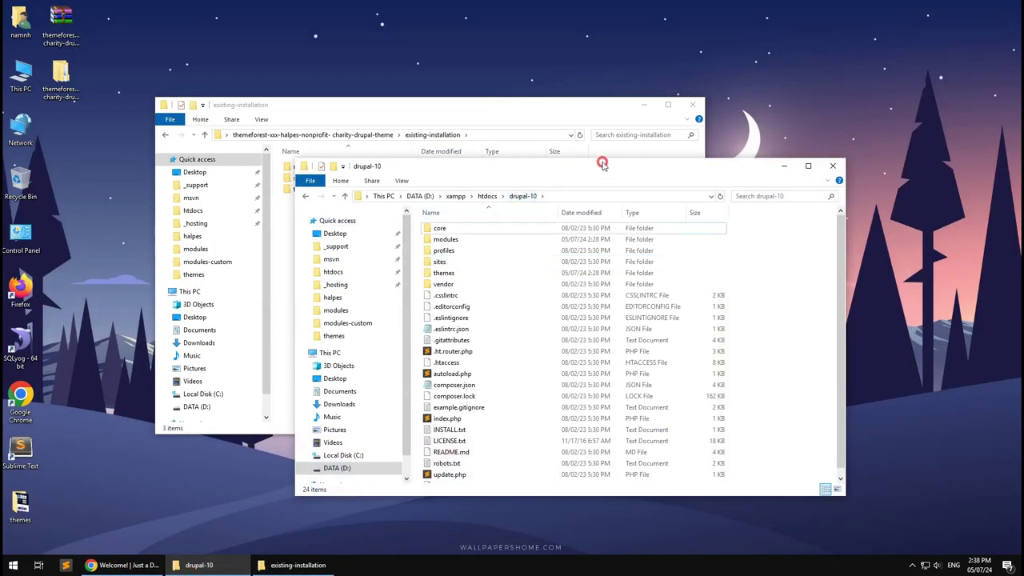
Step: Arrange the existing-installation and drupal-10 folder windows side by side so both file lists can be seen
drag(601, 164, 736, 122)
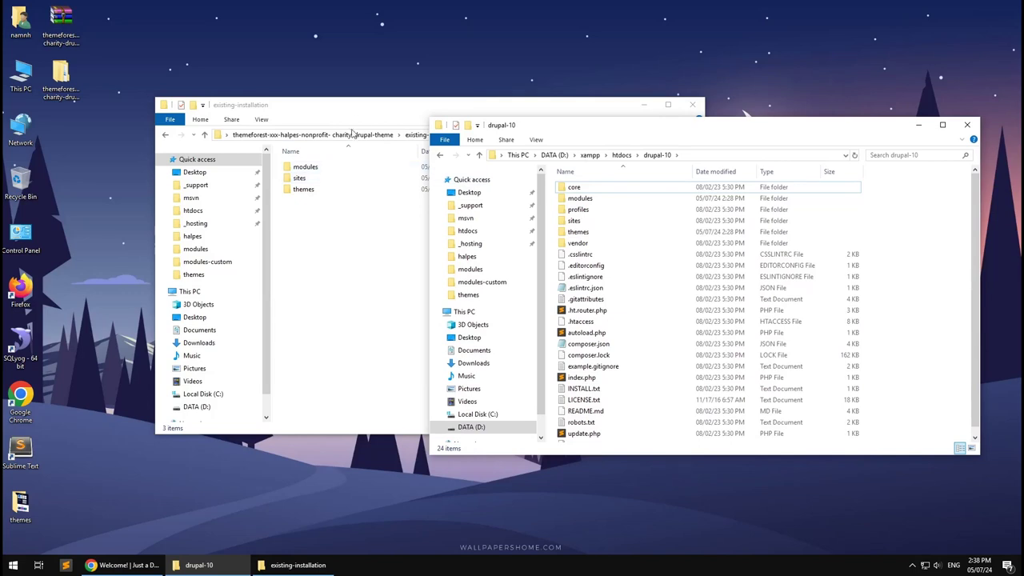
drag(364, 108, 267, 128)
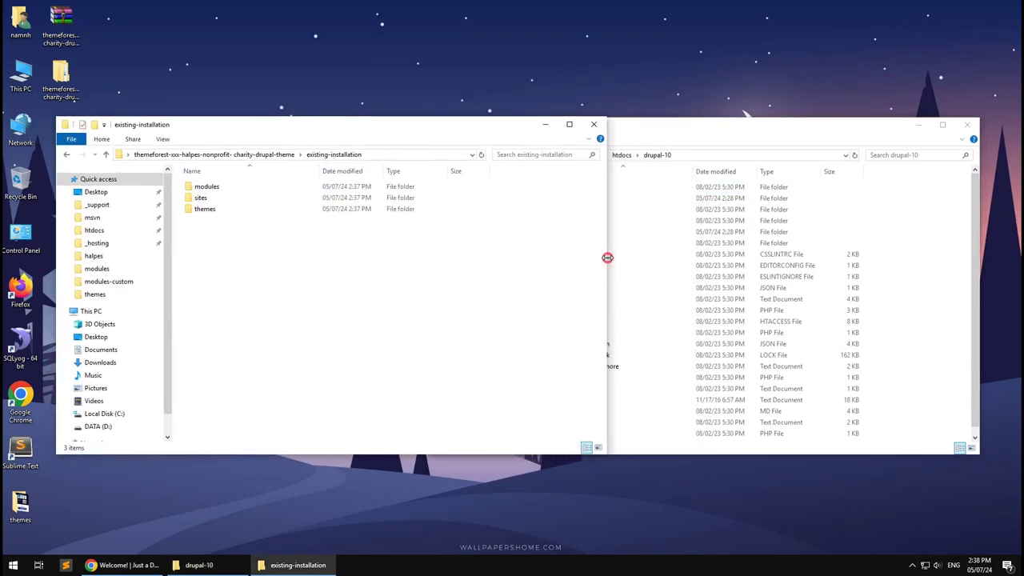
drag(608, 258, 442, 259)
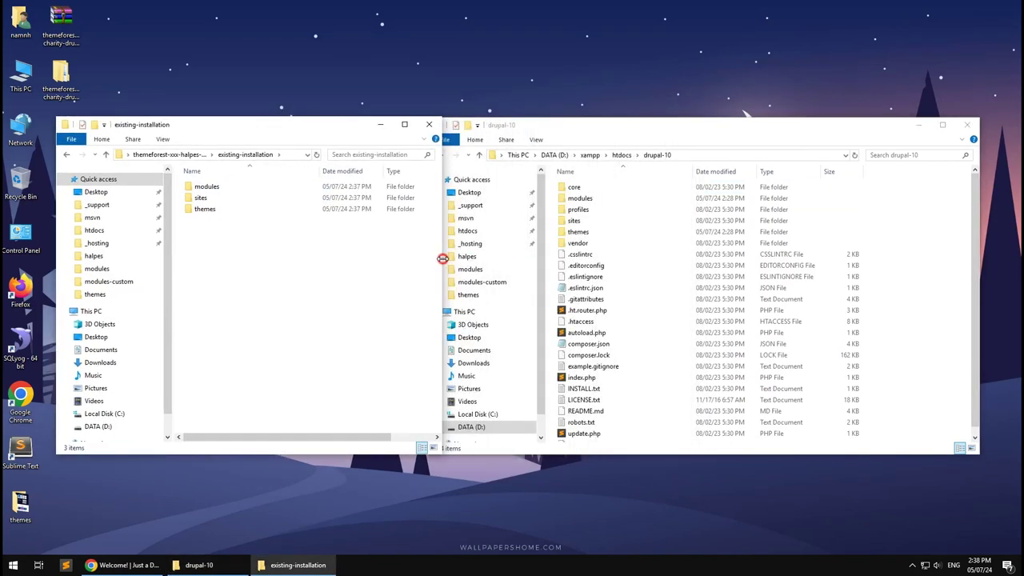
Step: Copy the contrib and custom folders from existing-installation's modules folder into the drupal-10 modules folder
double_click(236, 186)
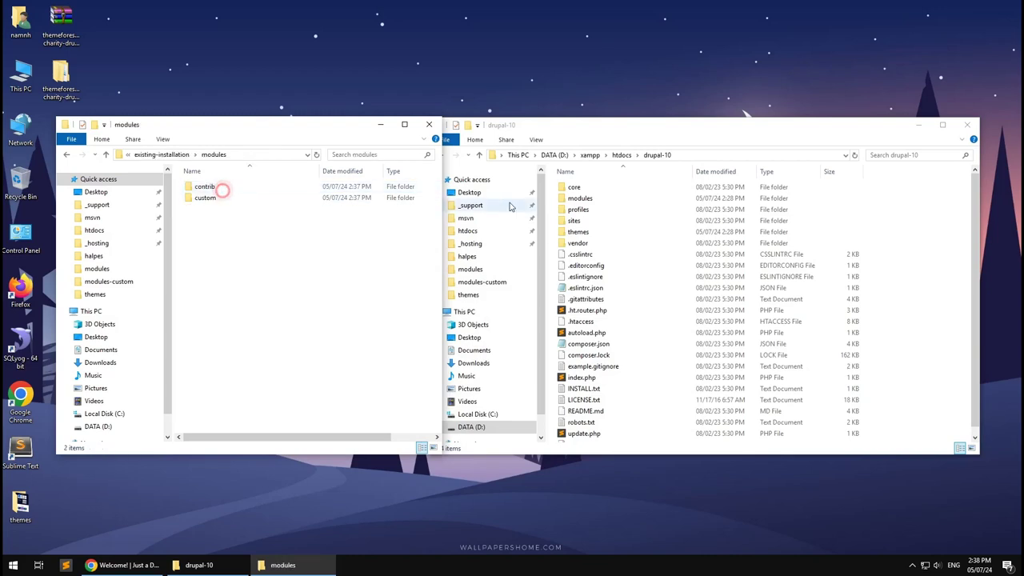
click(588, 200)
double_click(588, 200)
drag(217, 245, 701, 278)
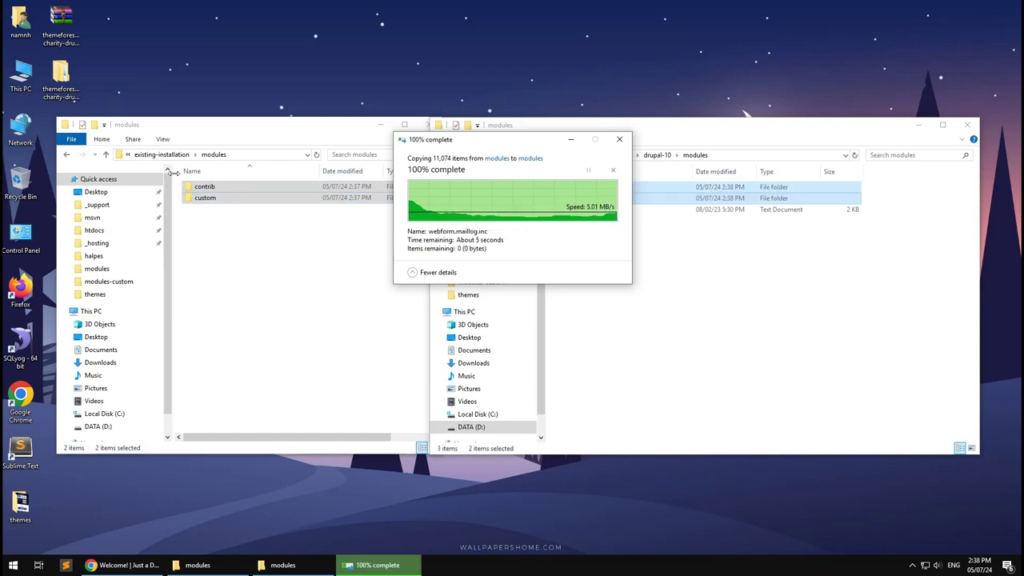
Step: Copy the default folder from existing-installation's sites folder into the drupal-10 sites folder
click(162, 154)
double_click(207, 199)
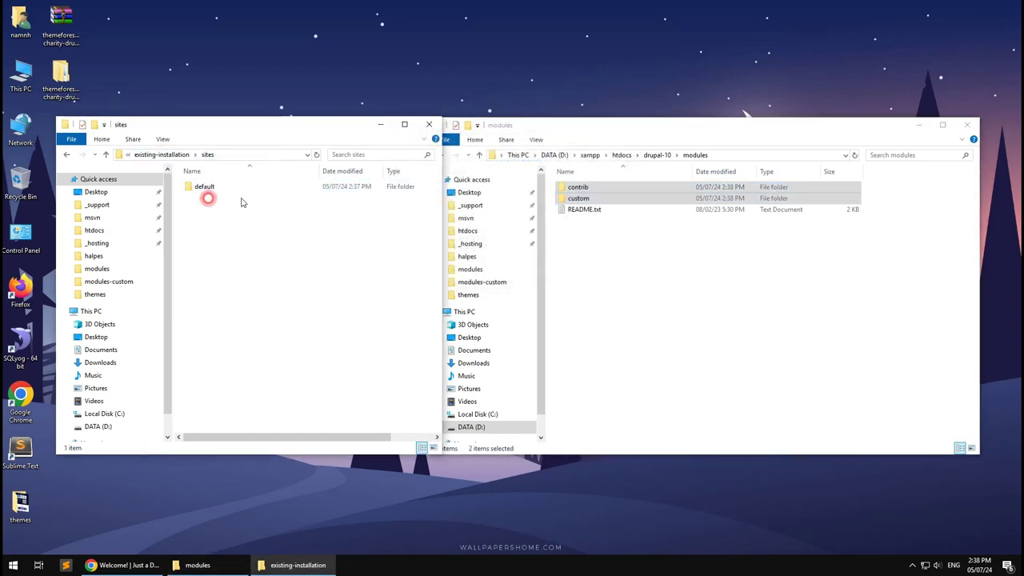
click(657, 155)
double_click(579, 227)
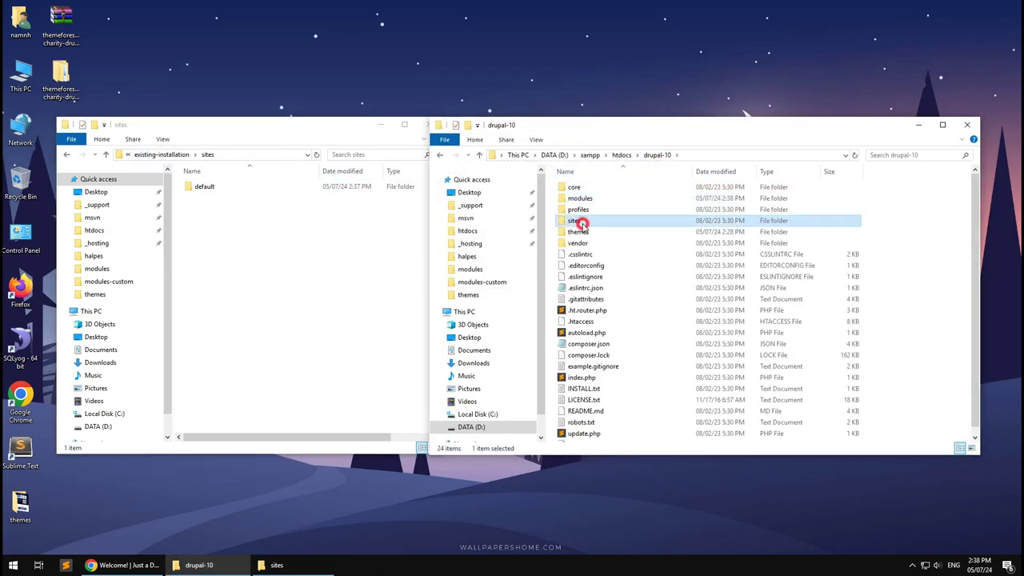
drag(204, 188, 618, 257)
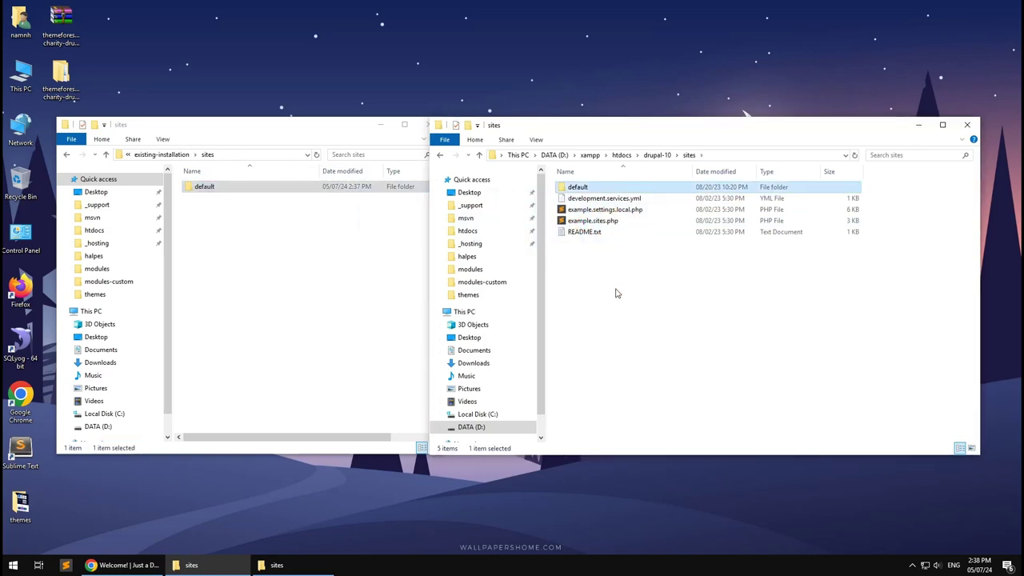
Step: Copy the custom folder from existing-installation's themes folder into the drupal-10 themes folder
click(161, 155)
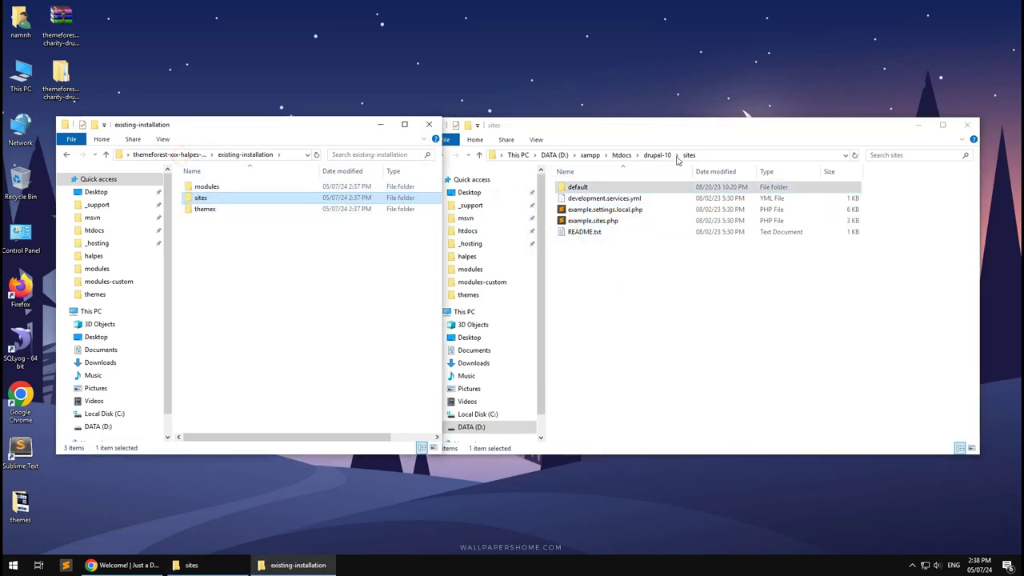
click(657, 155)
double_click(570, 232)
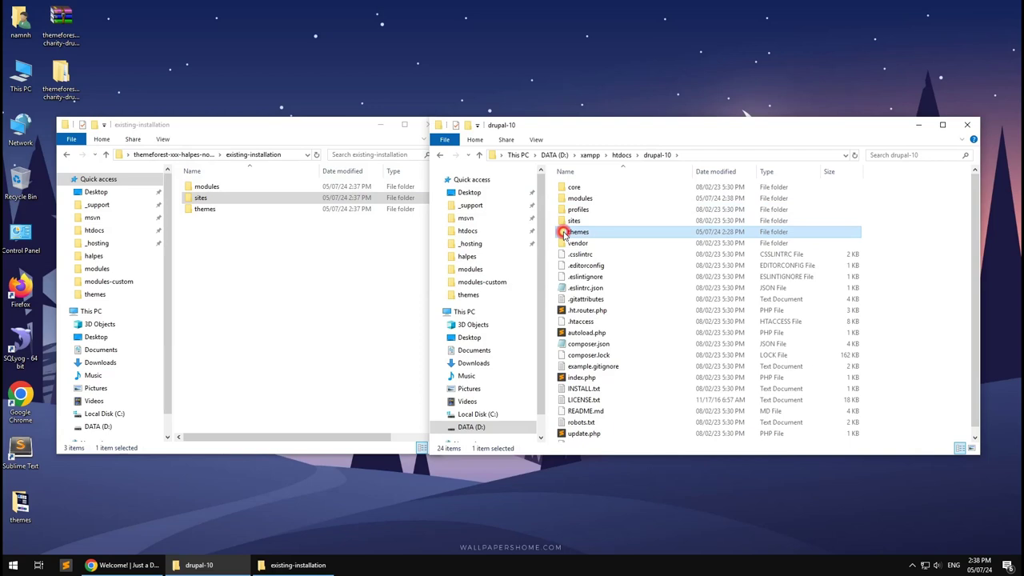
double_click(200, 209)
drag(201, 186, 568, 231)
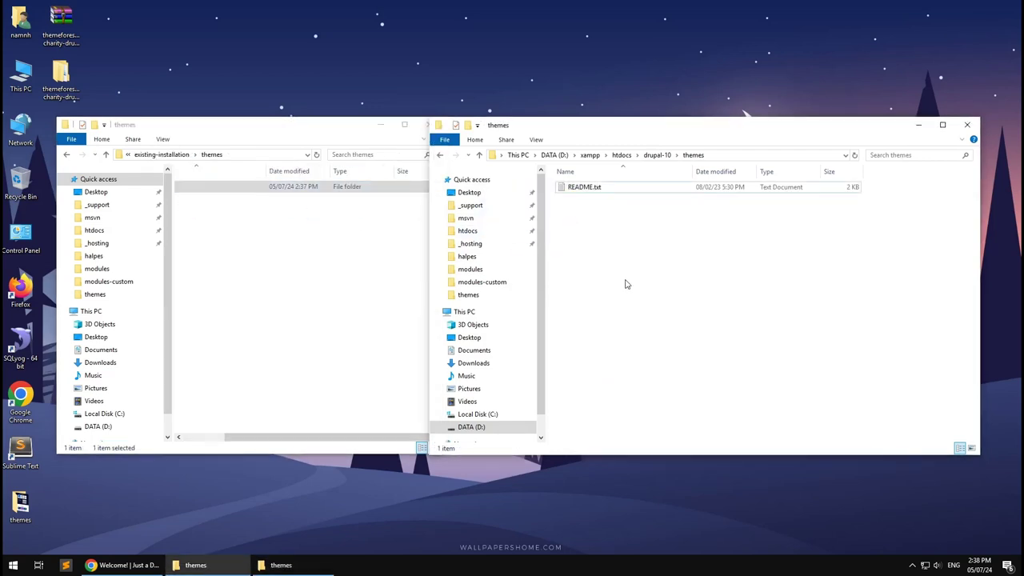
Step: Inspect the theme folders inside the custom folder under drupal-10's themes
double_click(608, 190)
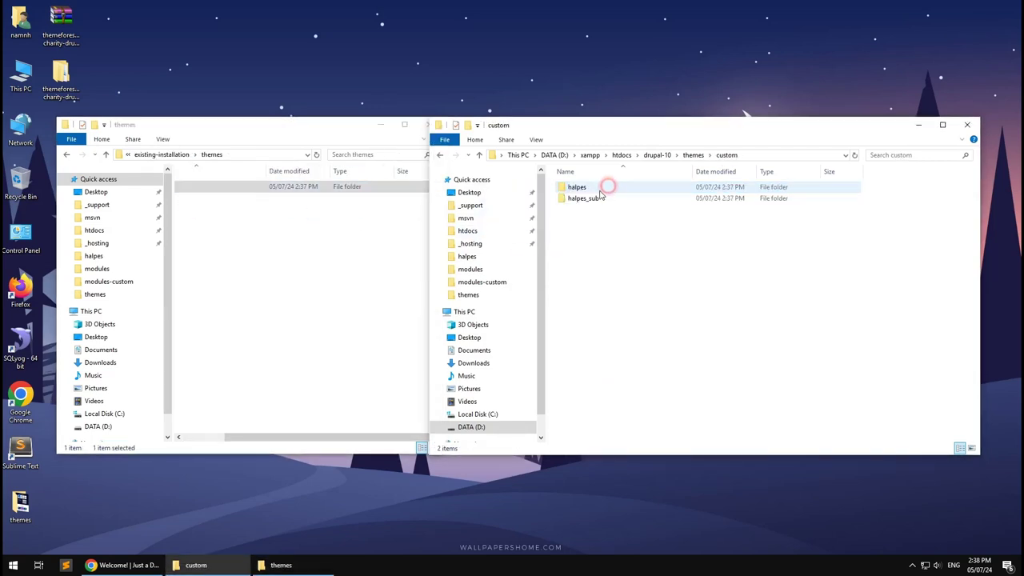
click(592, 198)
click(609, 260)
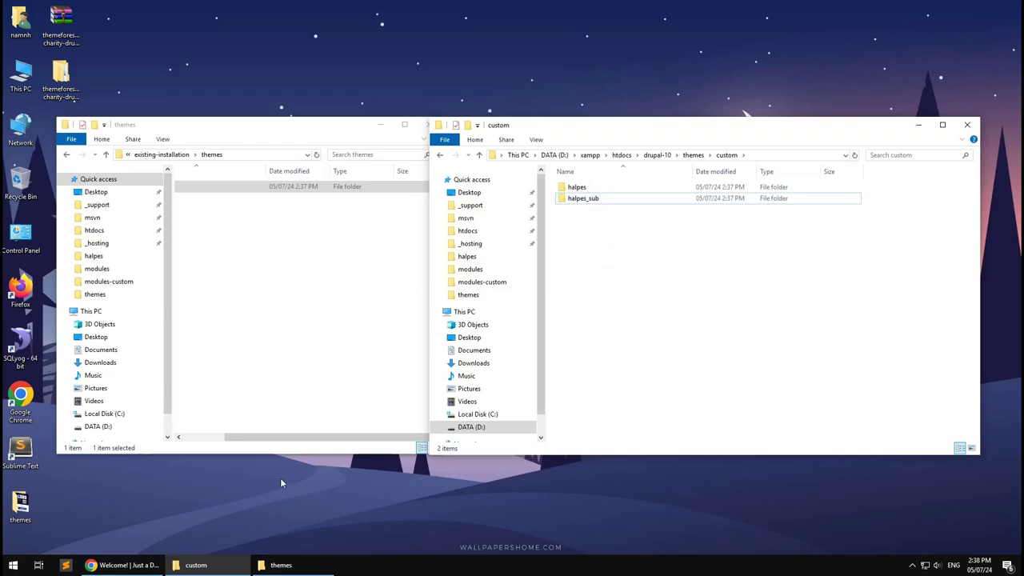
Step: Switch to Chrome and, on the Drupal site's Appearance page, install Halpes Sub Theme and set it as default
click(142, 563)
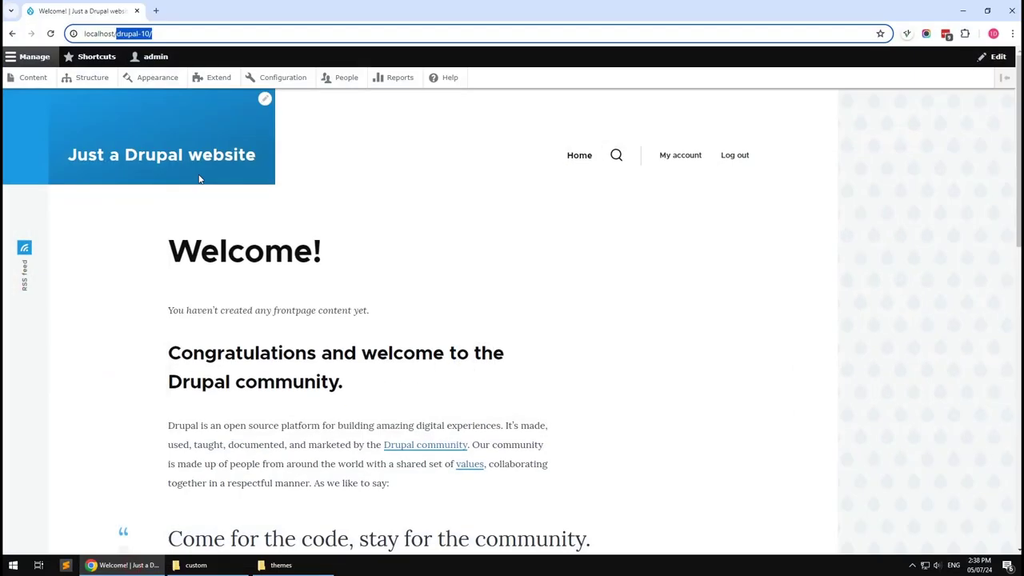
click(160, 76)
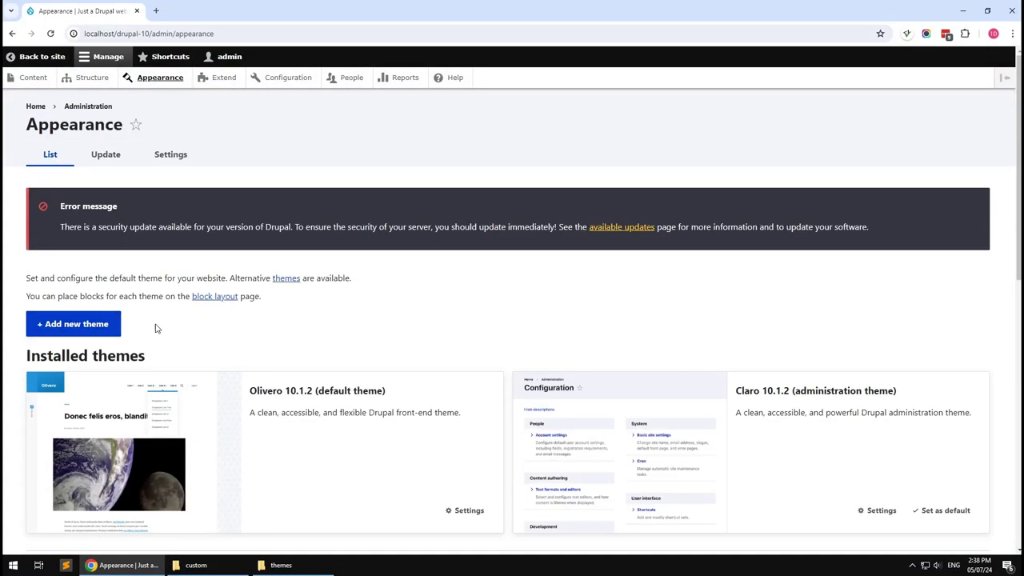
scroll(303, 371, down, 5)
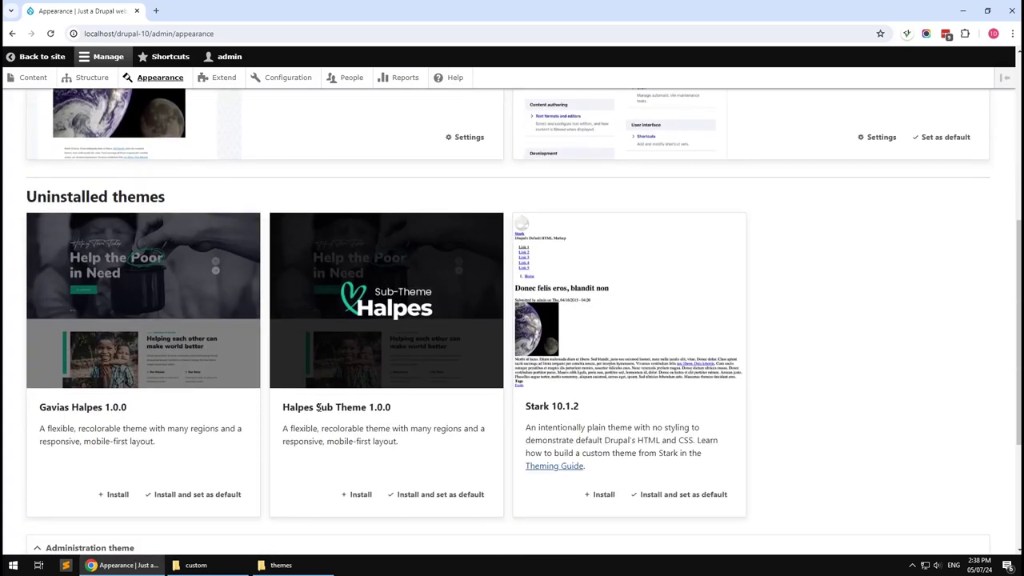
drag(283, 408, 353, 408)
click(325, 456)
click(432, 492)
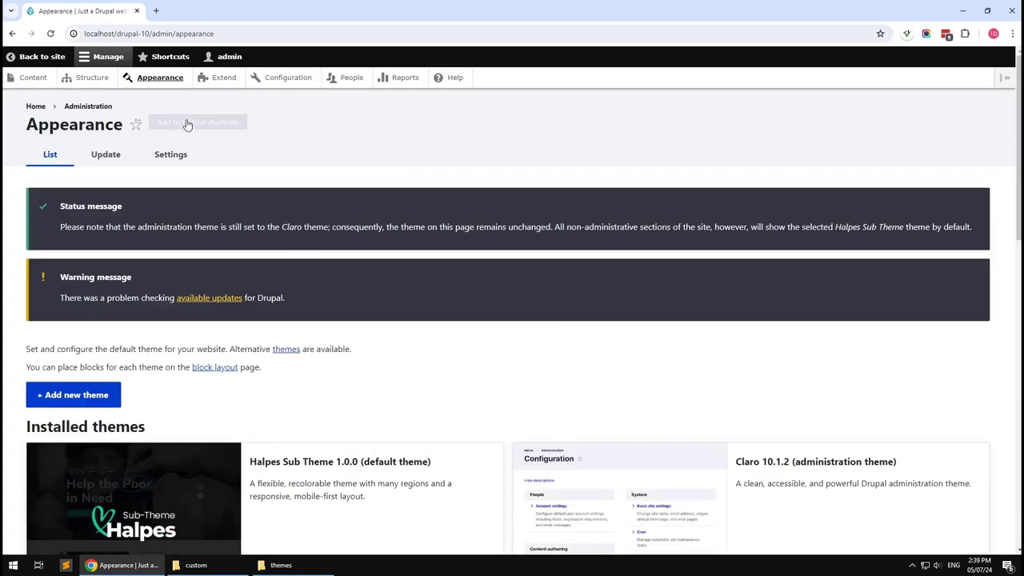
Step: Open the site's module administration page and filter the module list by "gavias"
click(207, 82)
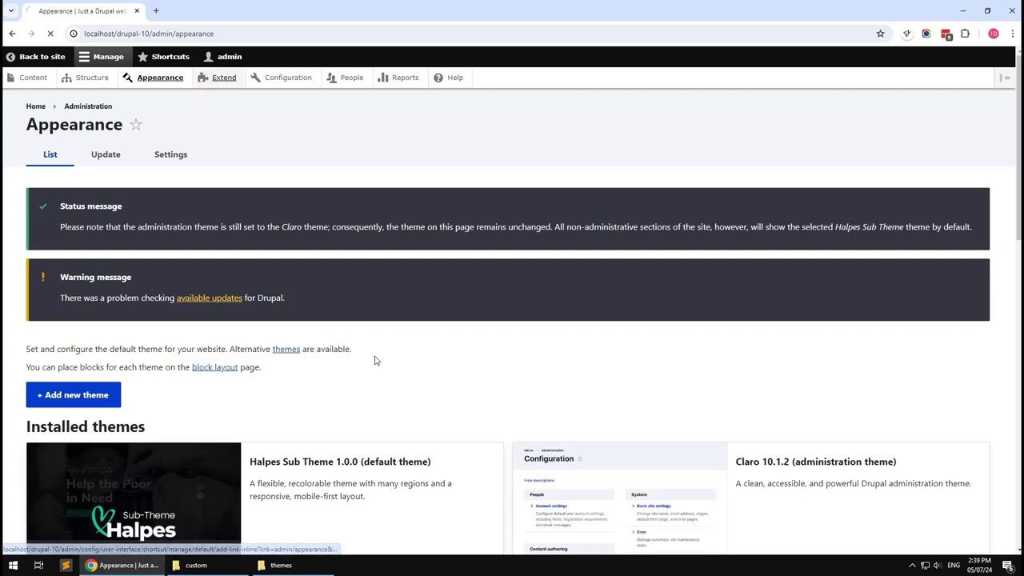
click(117, 386)
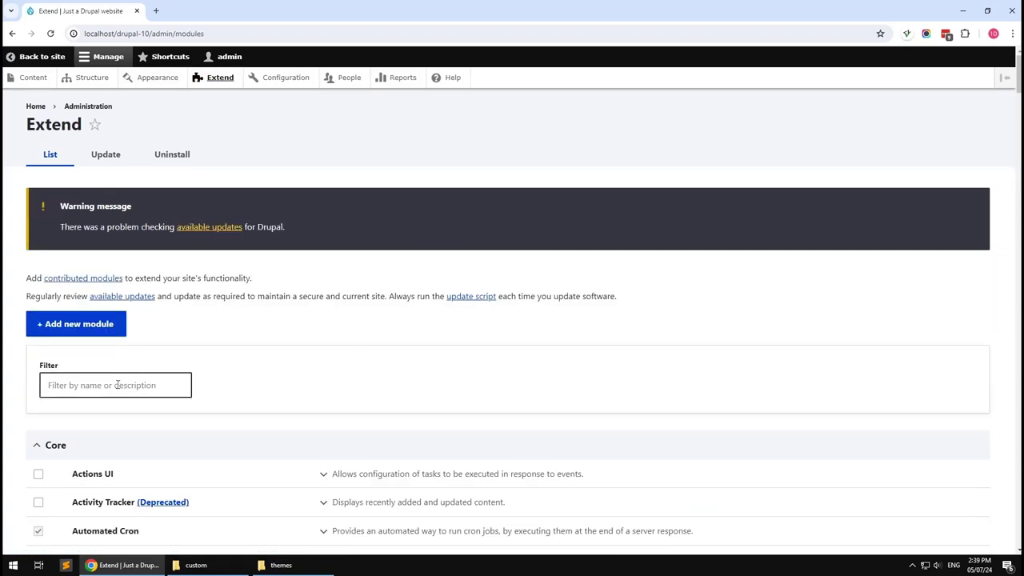
scroll(142, 380, down, 1)
click(153, 334)
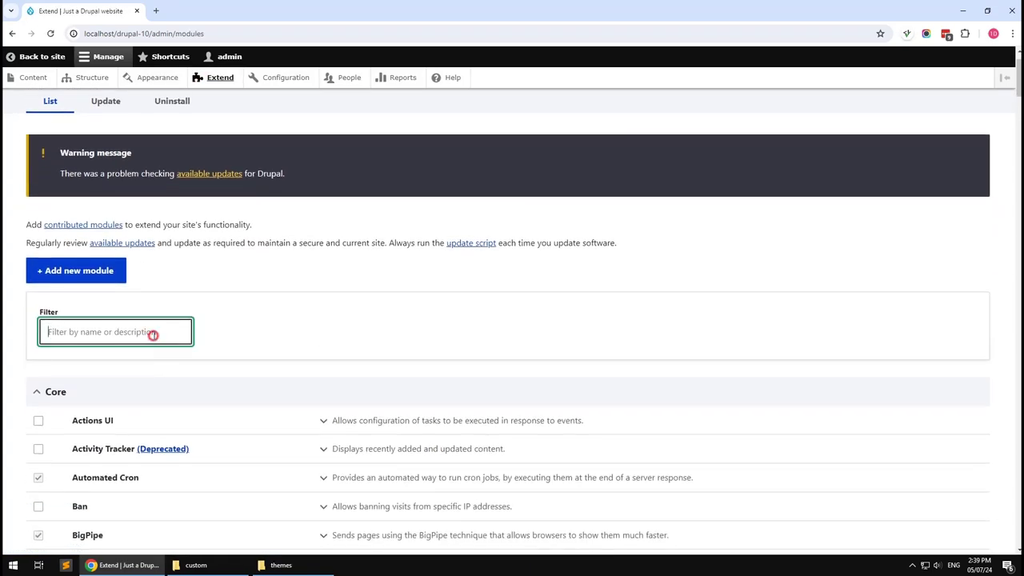
text(gavisa)
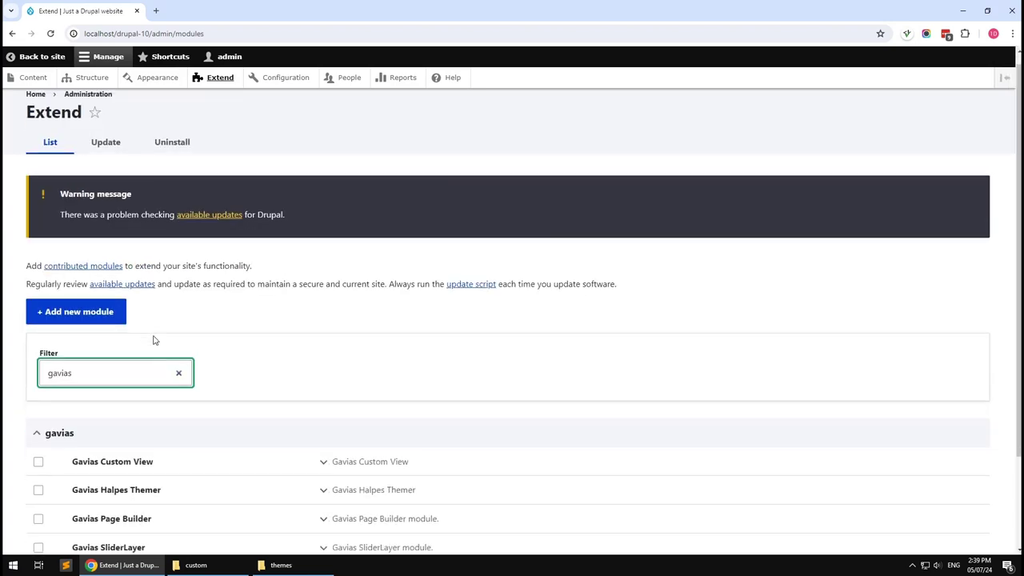
Step: Install Gavias Custom View, Gavias Halpes Themer, Gavias Page Builder and Gavias SliderLayer together with the required Imce File Manager
scroll(152, 339, down, 2)
click(120, 347)
click(116, 375)
click(111, 407)
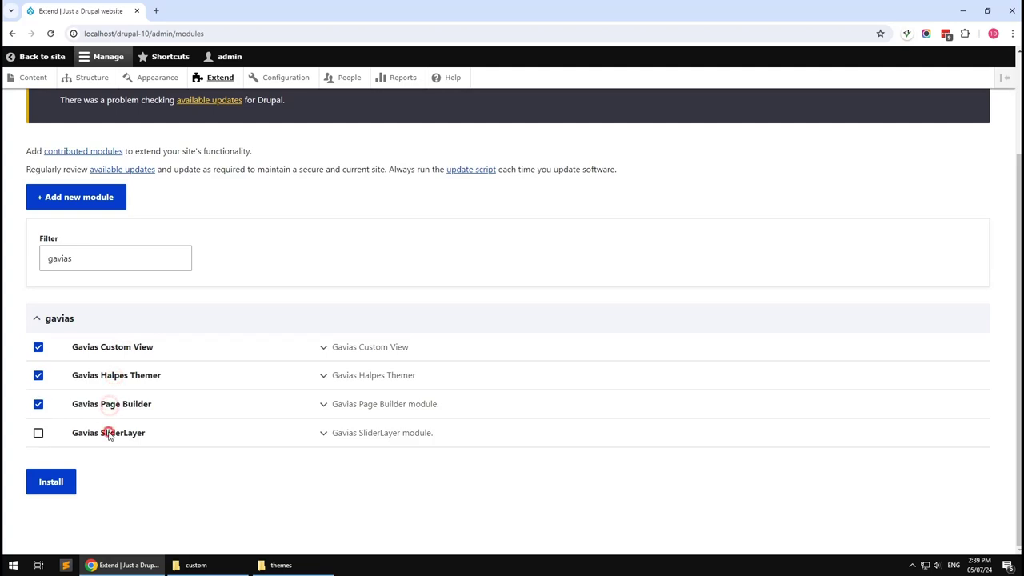
click(110, 432)
click(54, 485)
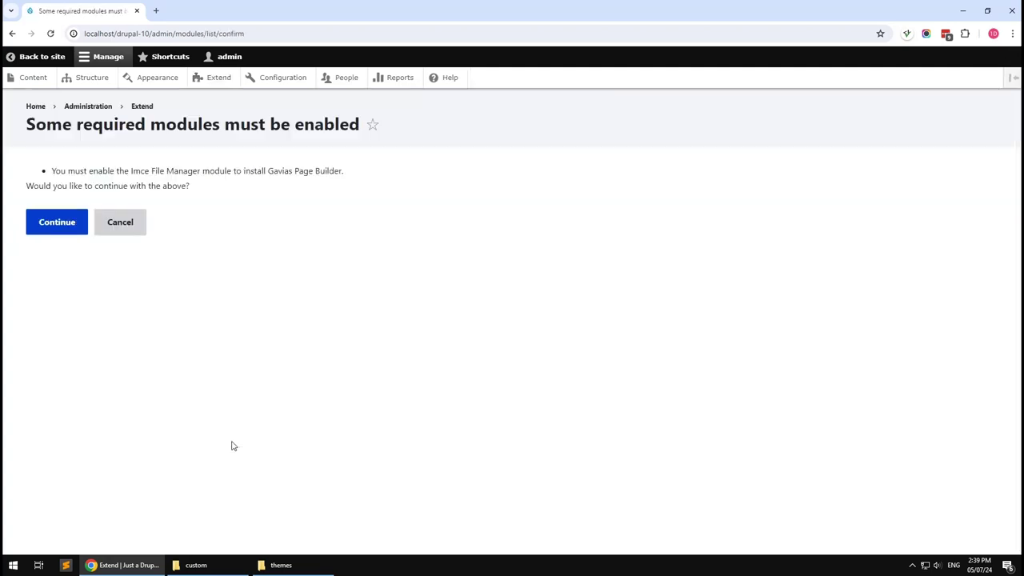
click(68, 224)
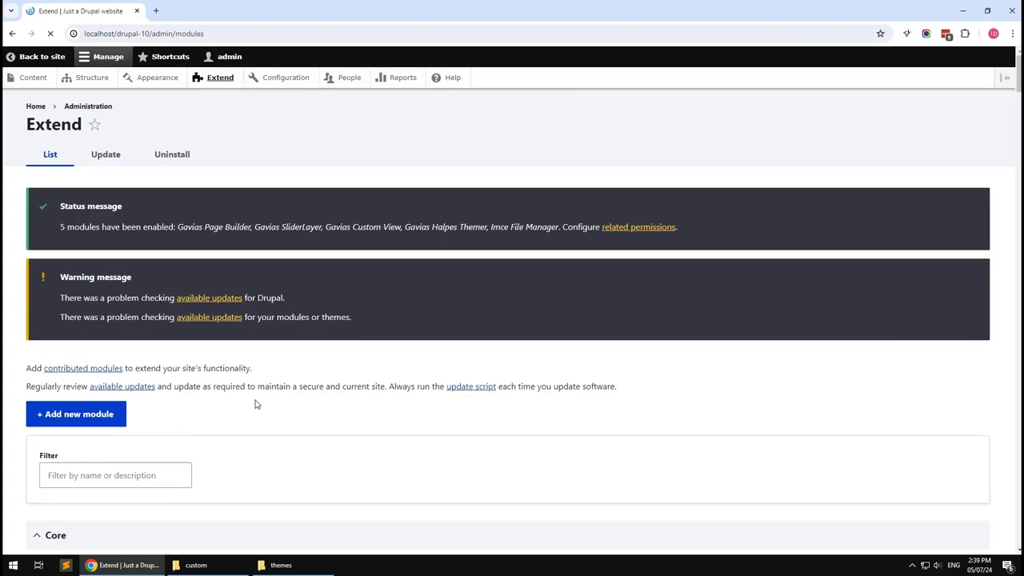
Step: Filter the module list by "Ludwig" and install the Ludwig module
scroll(240, 402, down, 2)
click(173, 307)
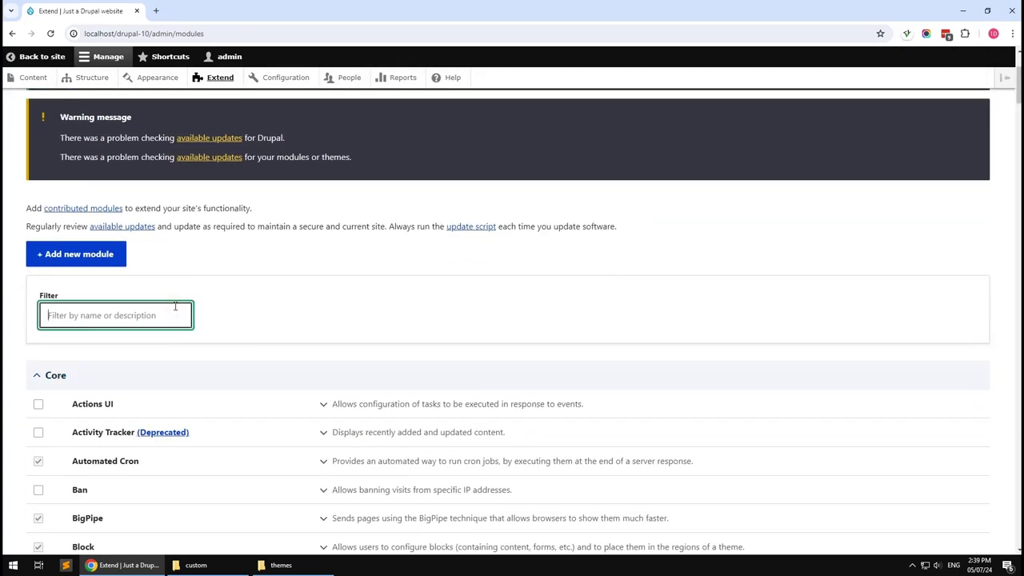
text(Ludwig)
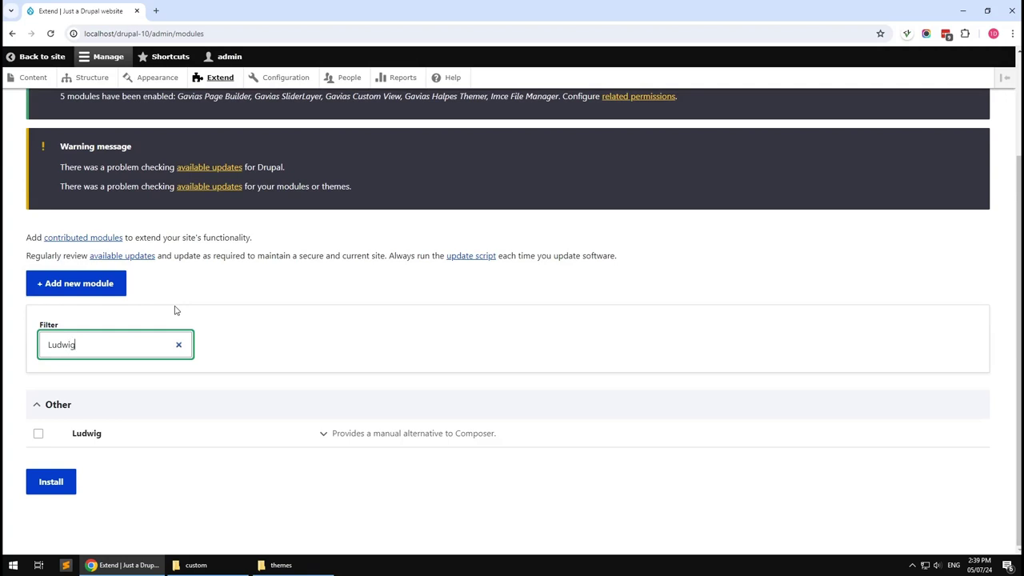
click(81, 434)
click(60, 480)
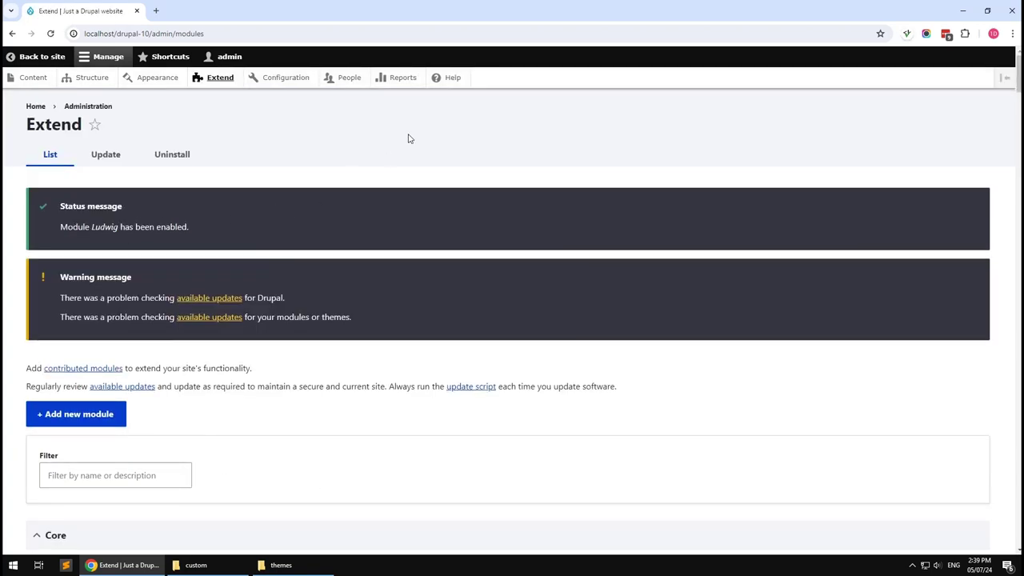
Step: Open the Packages report to check the status of the packages managed by Ludwig
click(405, 80)
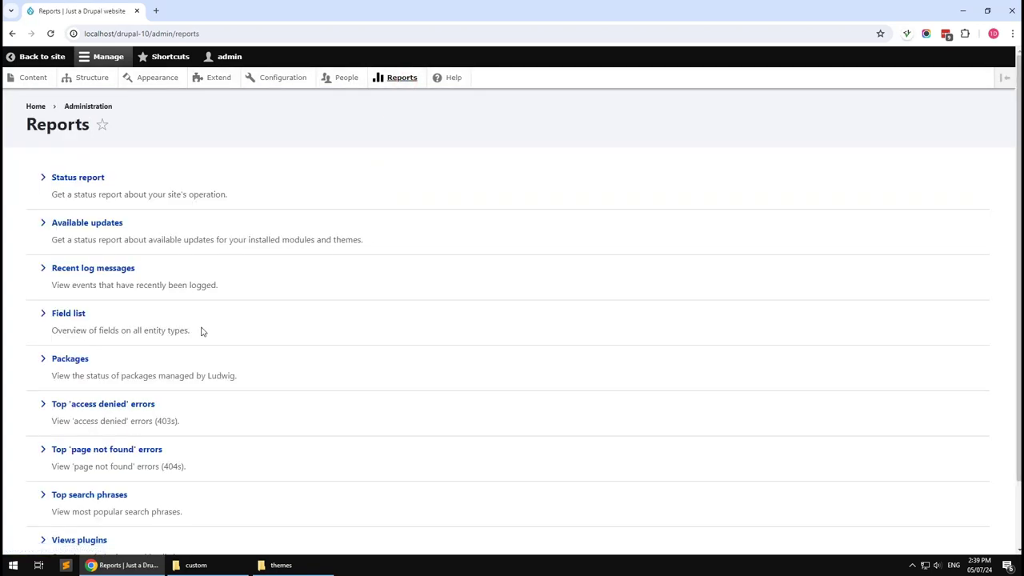
click(69, 362)
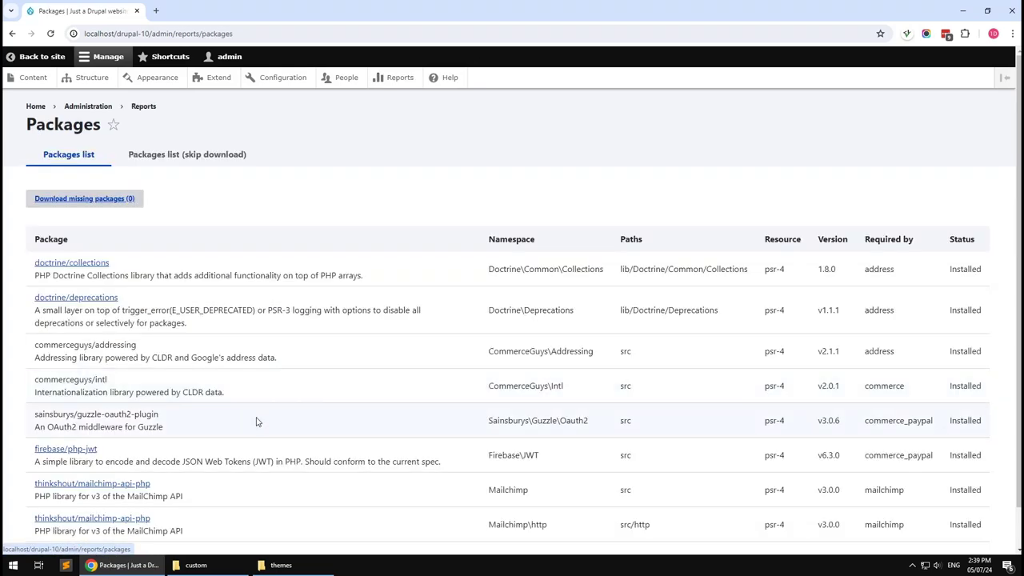
Step: Return to the module administration page and select Commerce, Commerce Cart and Commerce Checkout for installation
scroll(184, 392, down, 2)
scroll(191, 405, up, 2)
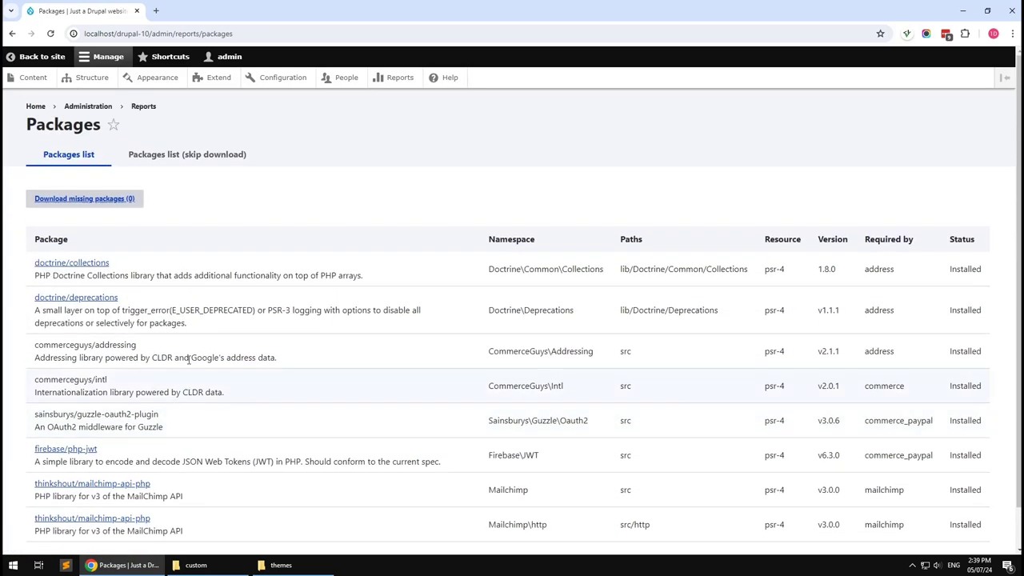
click(217, 84)
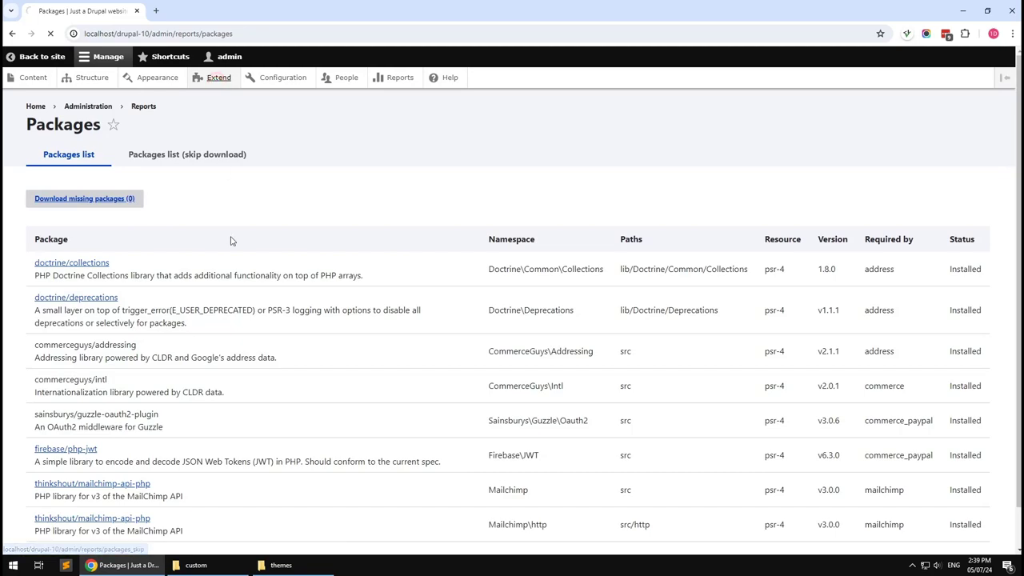
scroll(157, 401, down, 20)
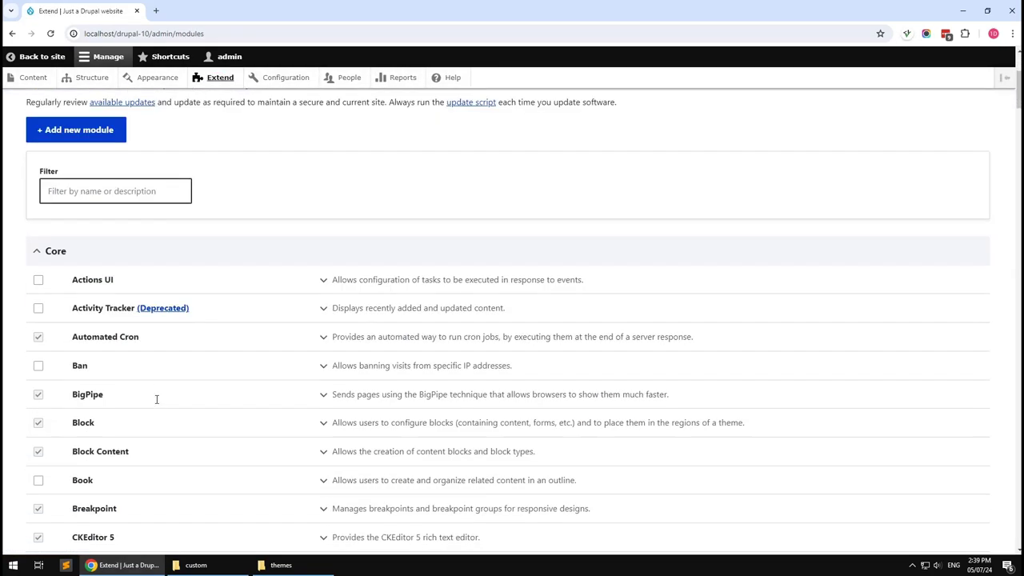
scroll(158, 401, down, 4)
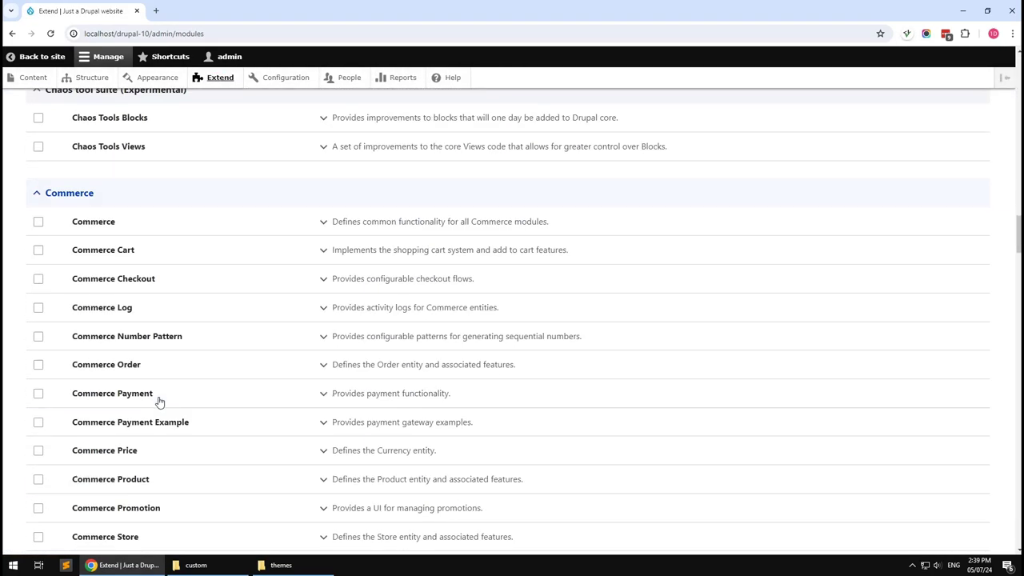
click(98, 249)
click(98, 278)
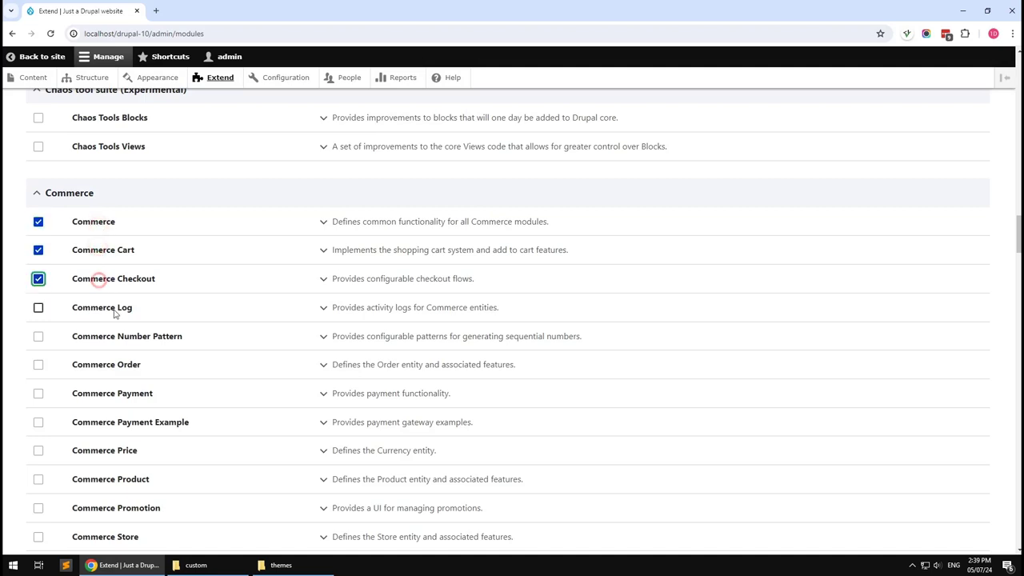
Step: Also select Commerce Order, Commerce Payment, Commerce Payment Example, Commerce Price, Commerce Product and Commerce Store
scroll(120, 342, down, 1)
click(117, 260)
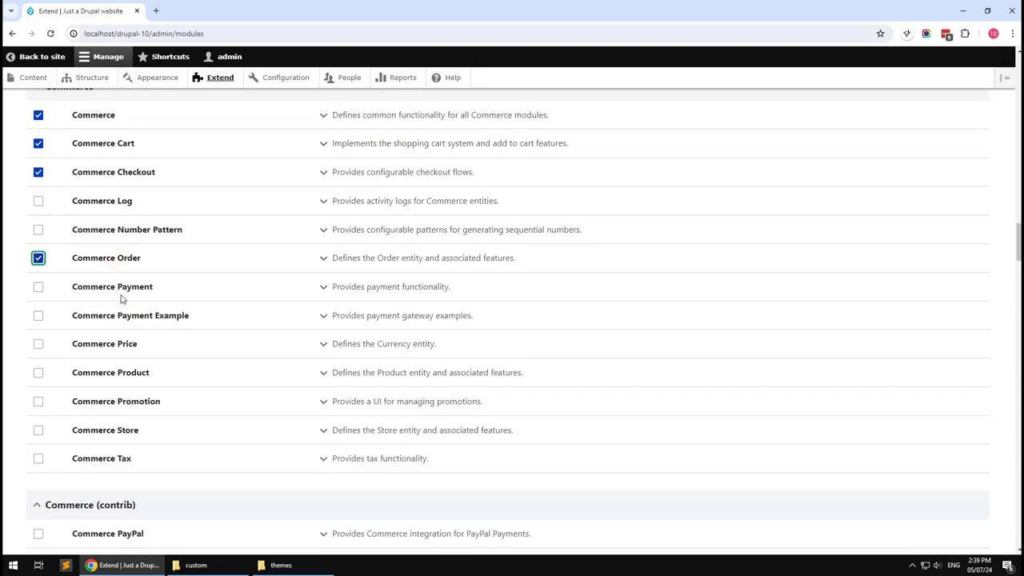
click(128, 286)
click(128, 317)
click(124, 343)
scroll(124, 341, down, 1)
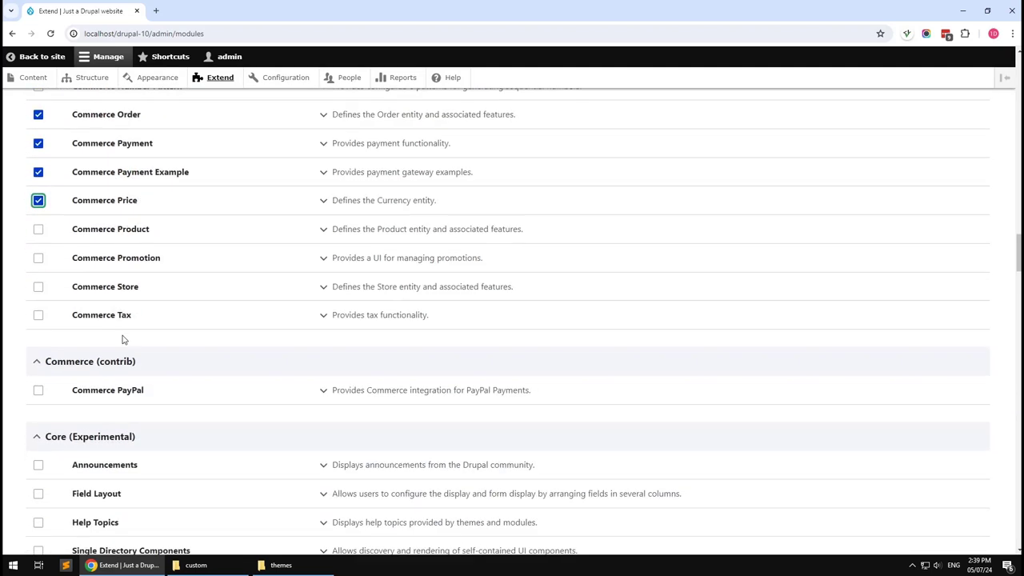
click(128, 270)
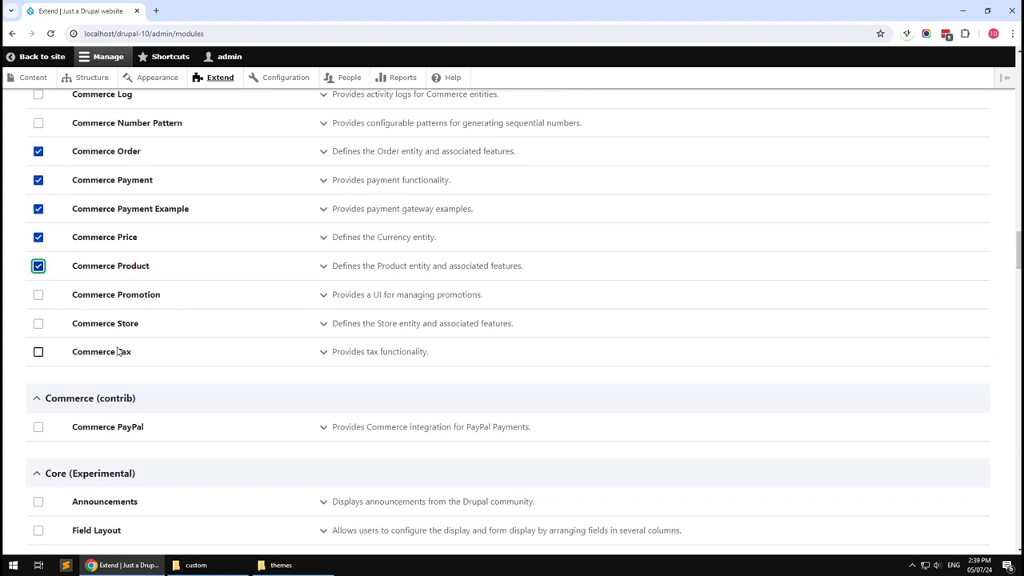
click(121, 330)
Step: Add Commerce PayPal to the selection and install all selected Commerce modules together with their required modules
scroll(160, 368, down, 1)
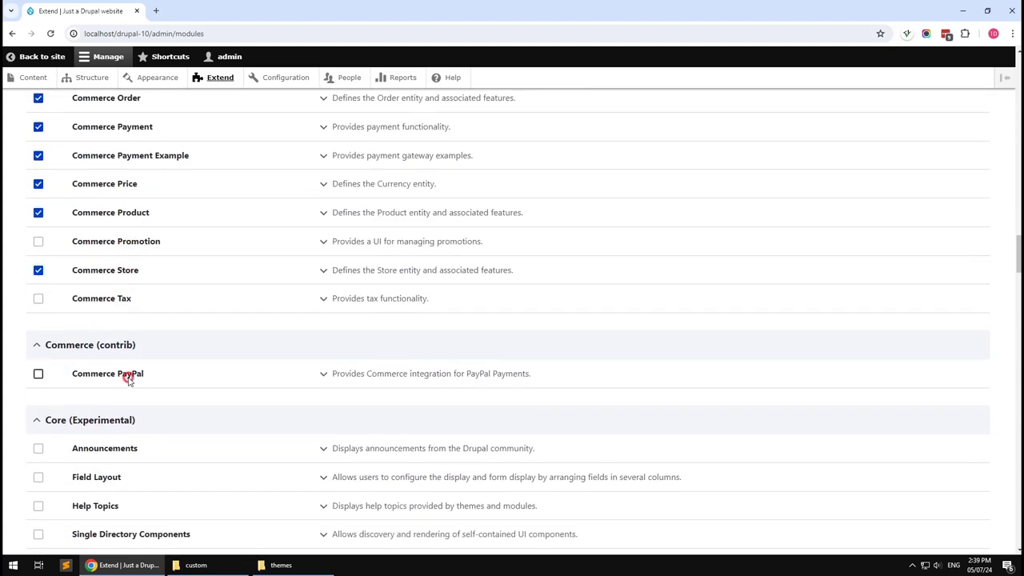
click(128, 379)
scroll(190, 409, down, 2)
scroll(189, 409, down, 3)
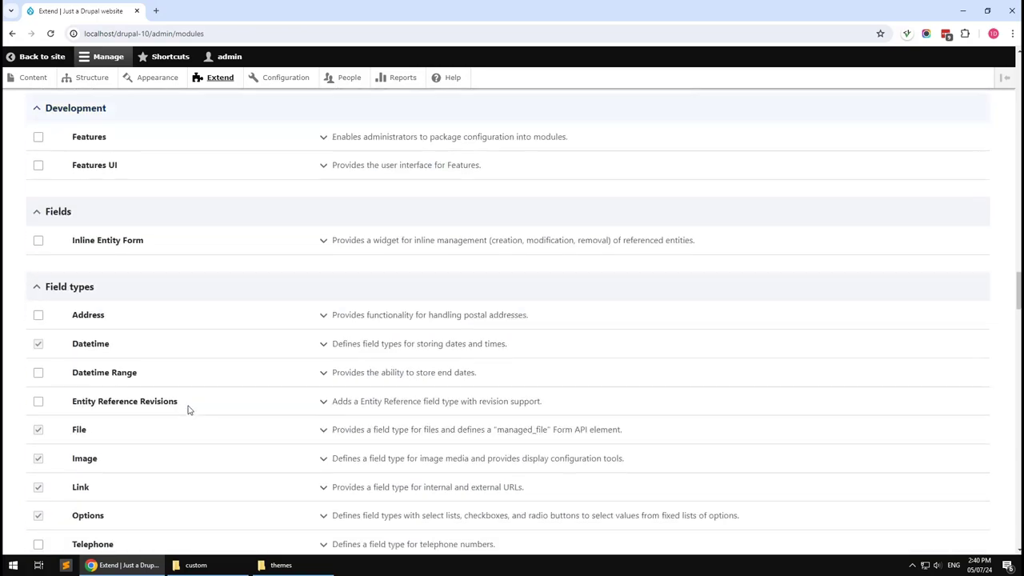
scroll(189, 409, down, 20)
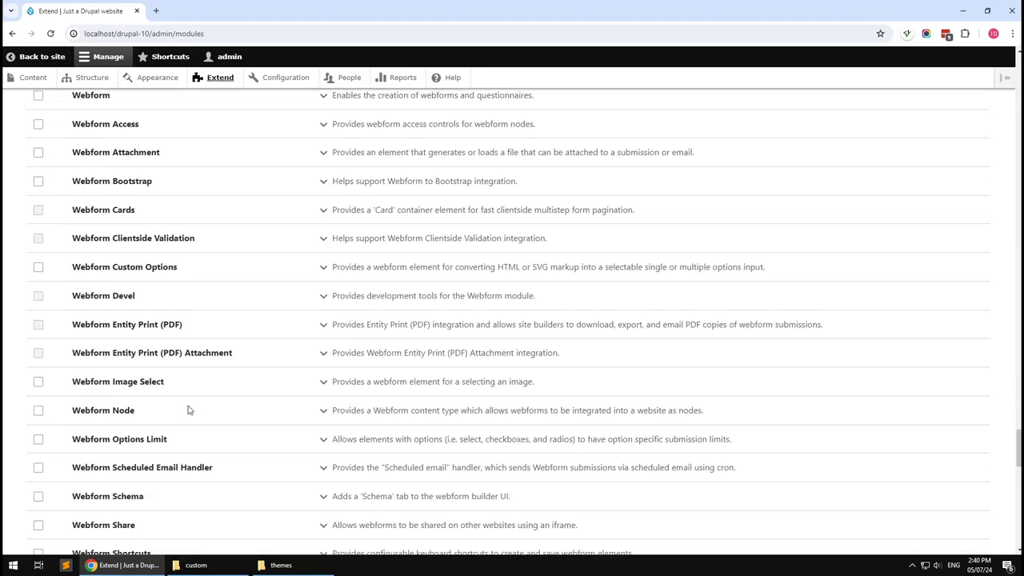
scroll(189, 409, down, 15)
click(52, 483)
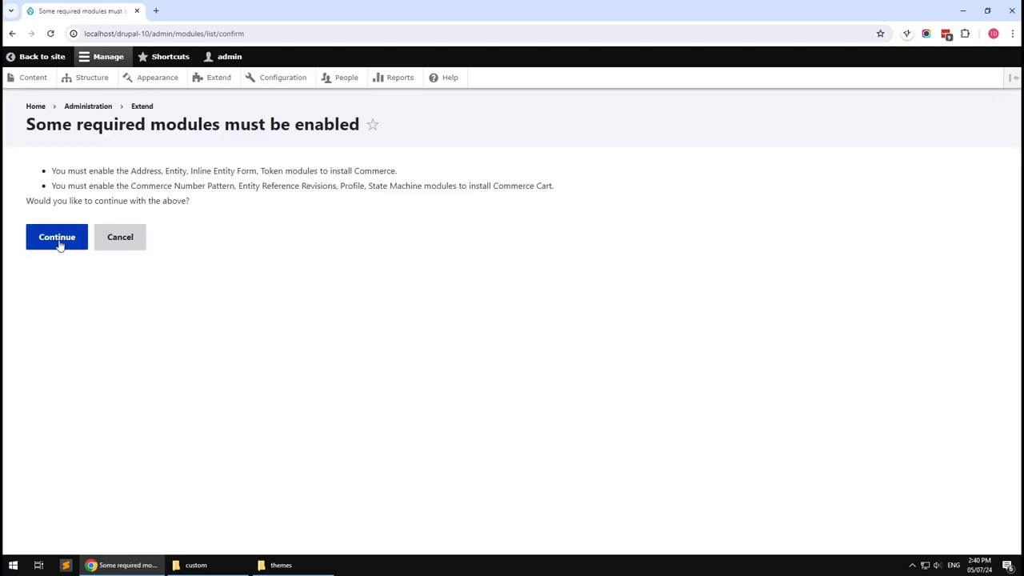
click(59, 247)
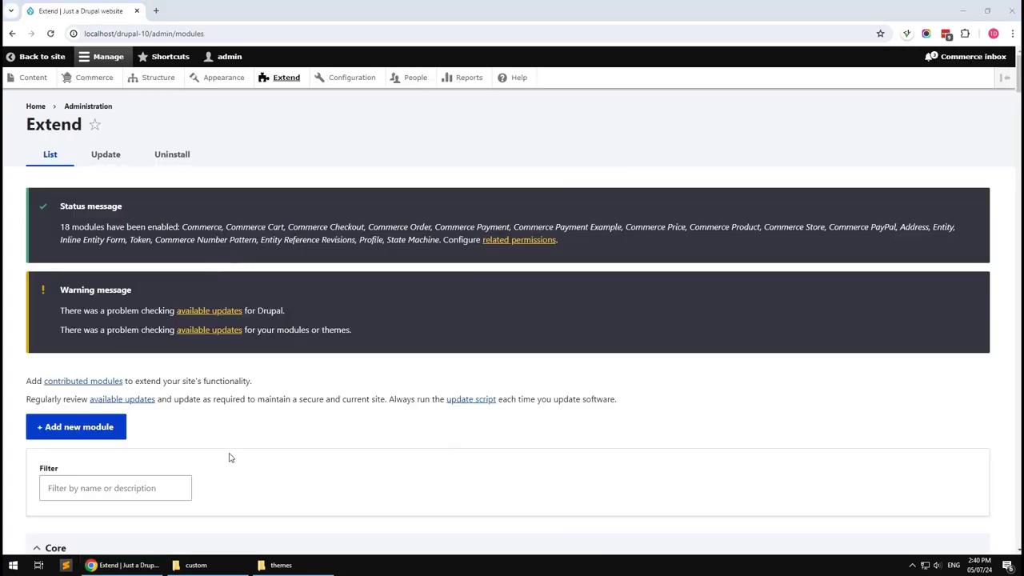
Step: Filter the module list by "halpes" and install Halpes Features together with its required modules
scroll(227, 455, down, 1)
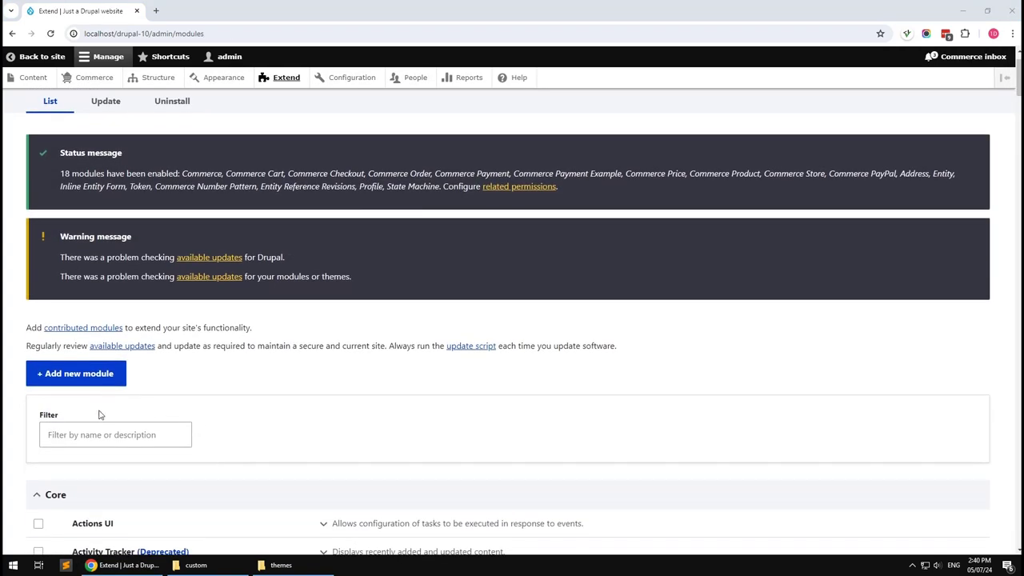
click(104, 433)
text(halpes)
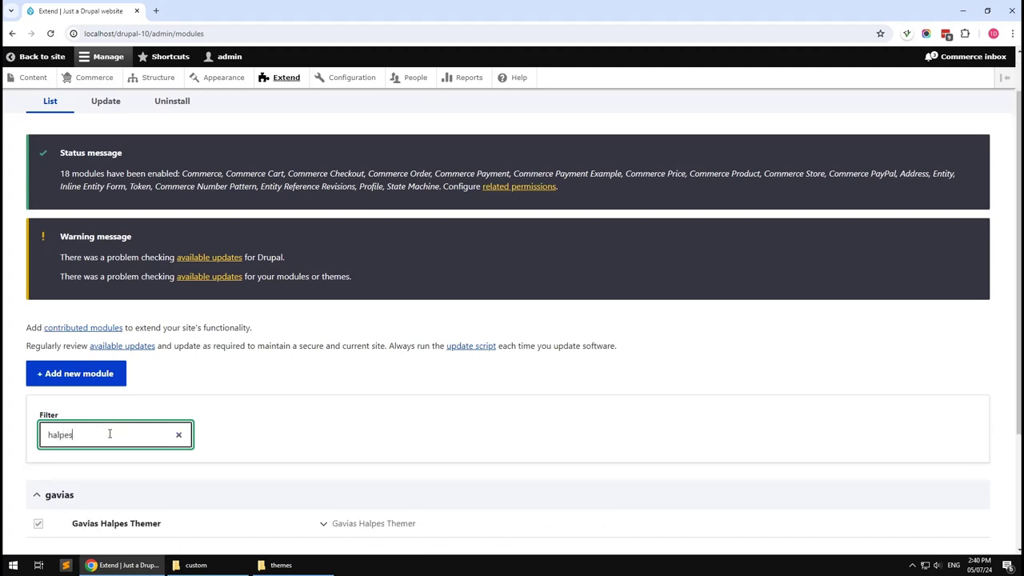
scroll(110, 433, down, 2)
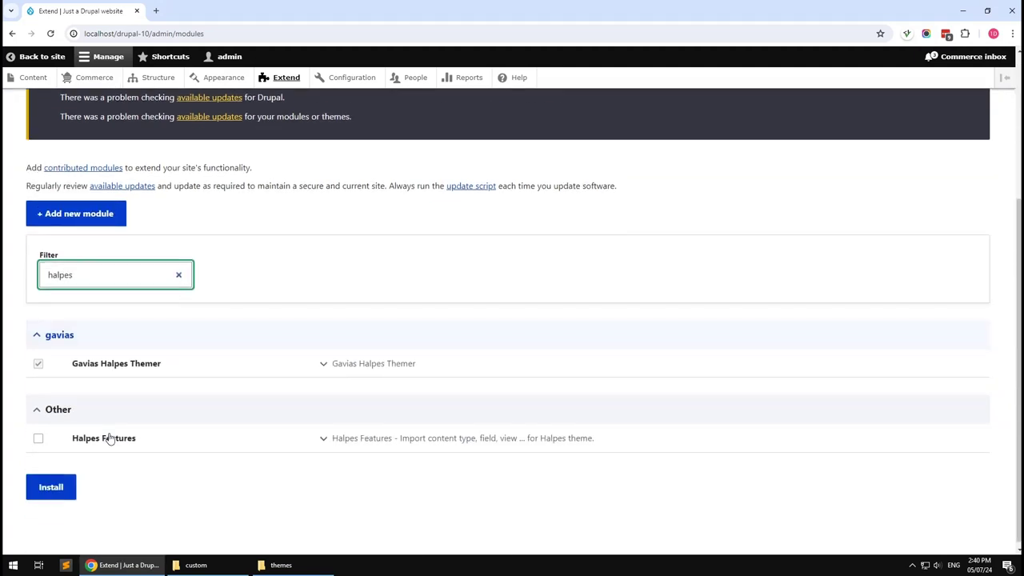
click(112, 436)
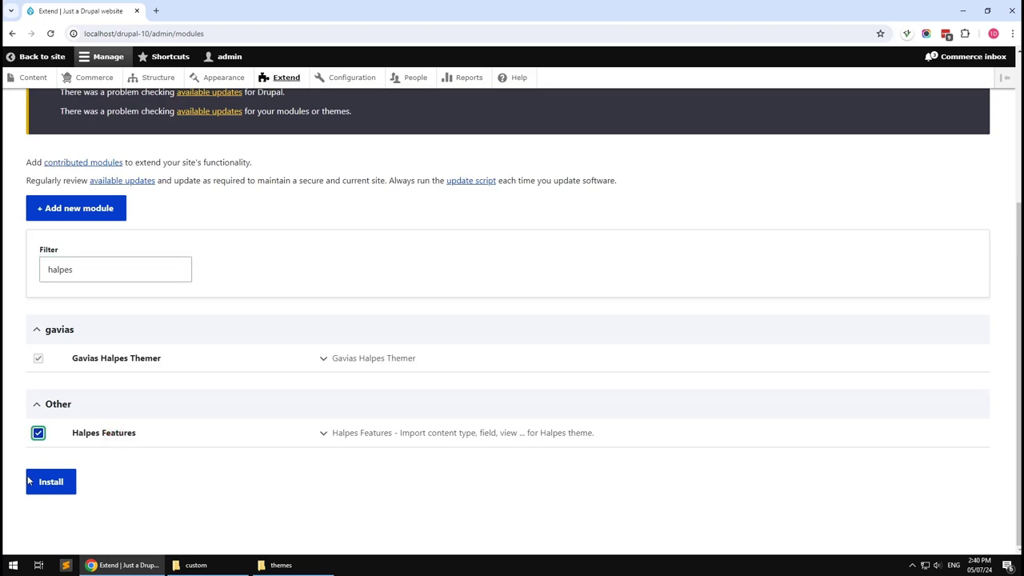
click(54, 485)
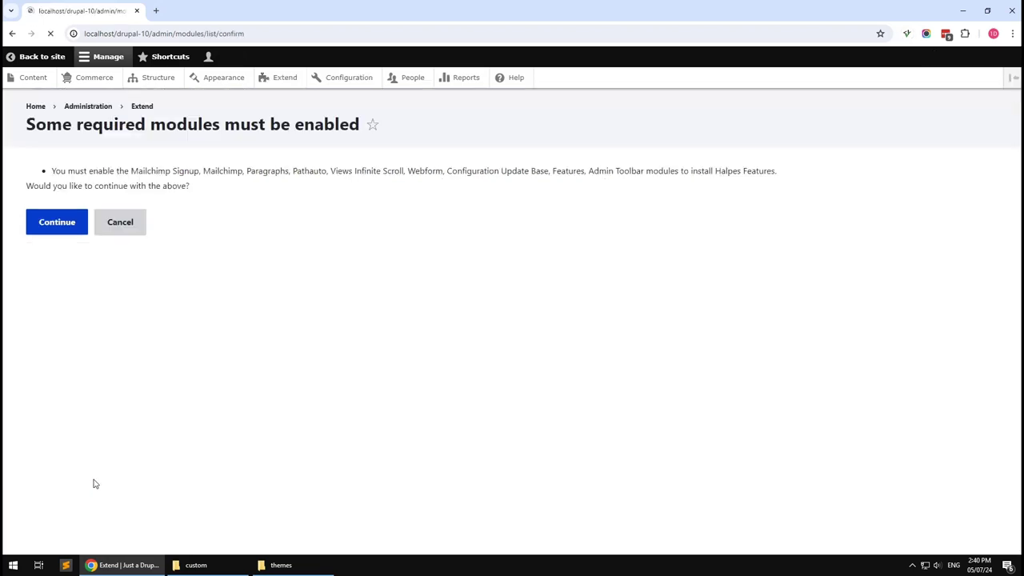
click(74, 232)
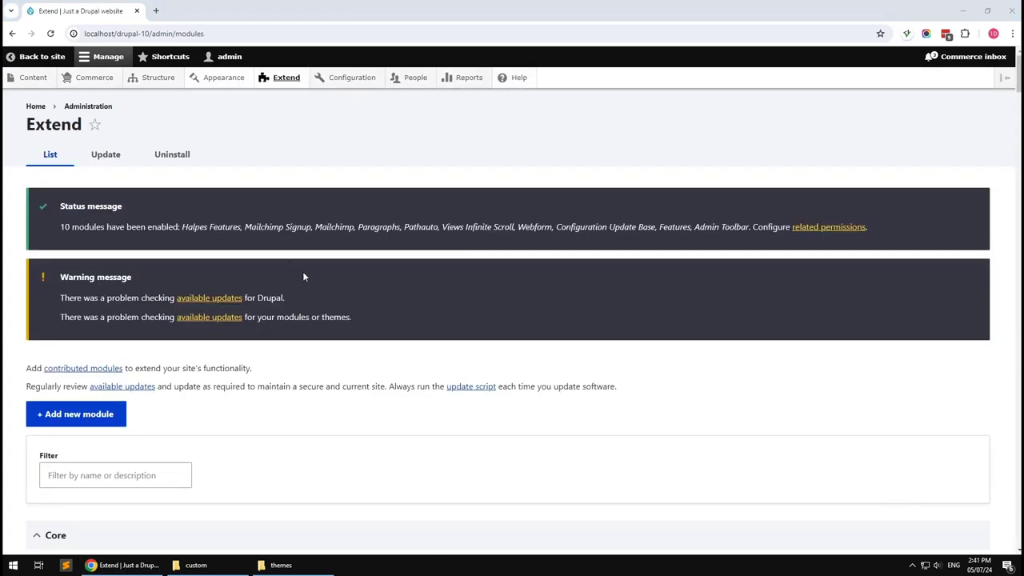
Step: On the Halpes Sub Theme block layout, assign Page title to the Other region and Search form (wide) to Search
mouse_move(158, 76)
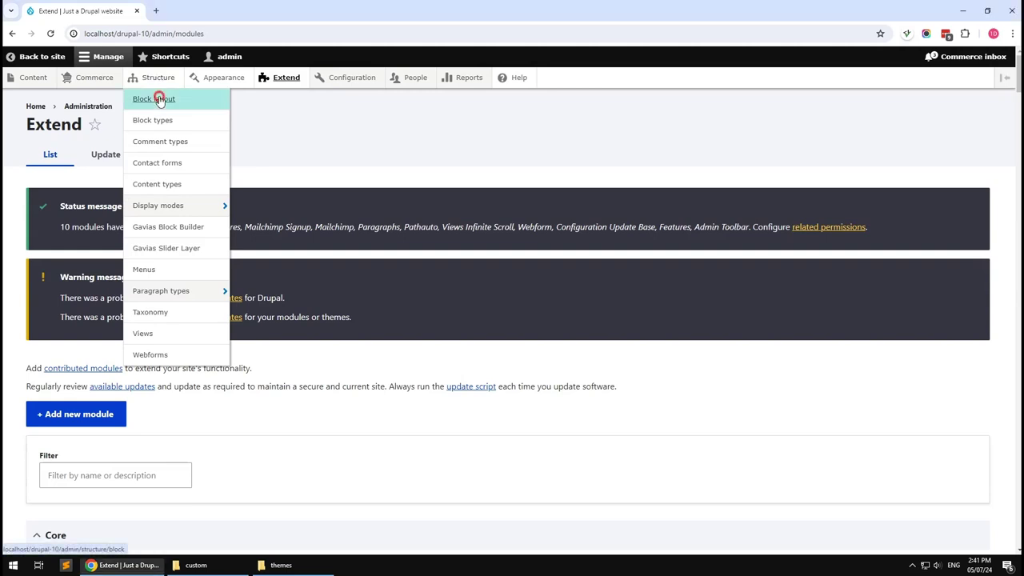
click(156, 98)
scroll(323, 288, down, 2)
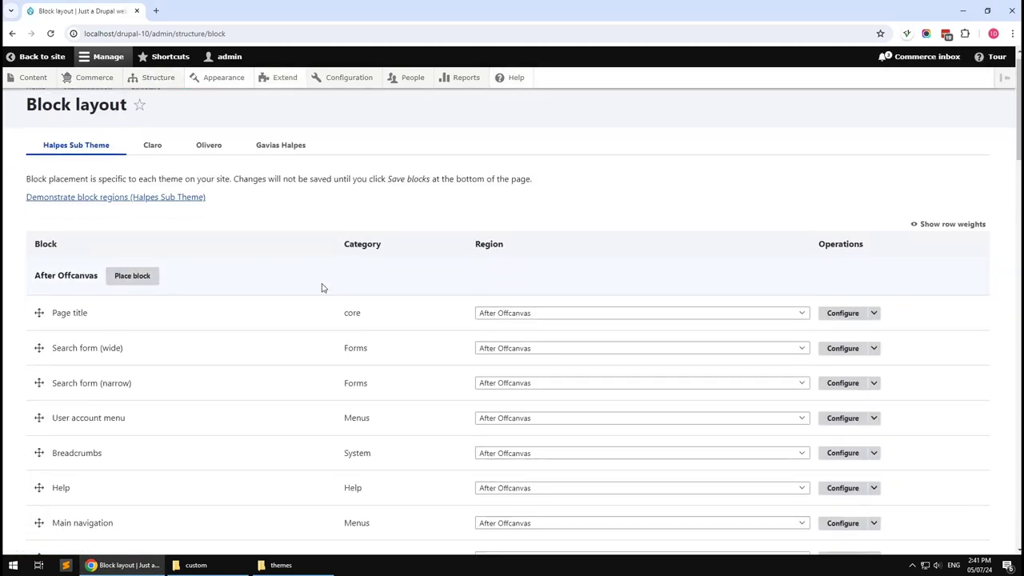
click(519, 230)
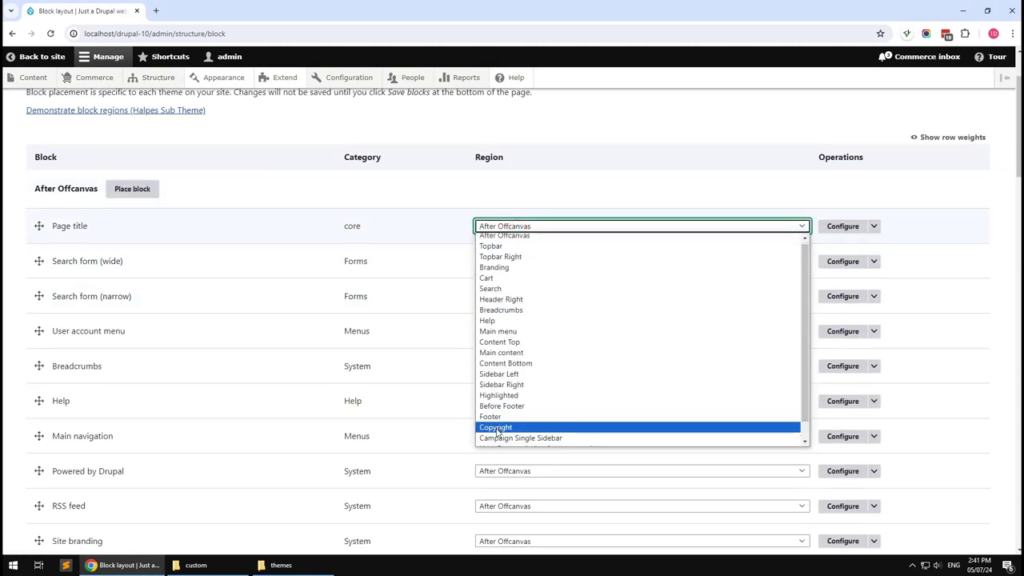
click(564, 439)
click(549, 290)
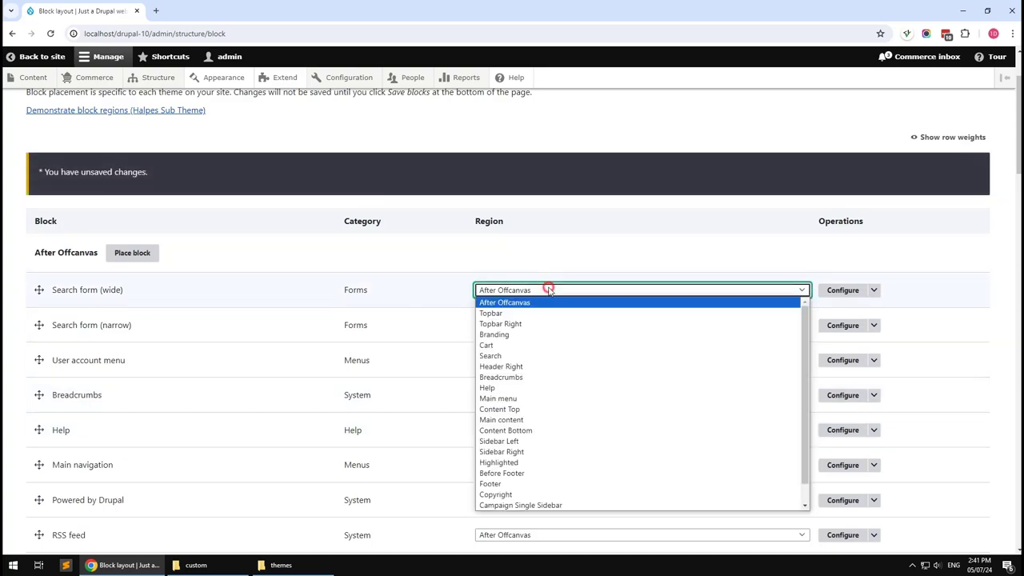
click(504, 355)
Step: Assign the Search form (narrow) and User account menu blocks to Other, and the Breadcrumbs block to the Breadcrumbs region
click(549, 290)
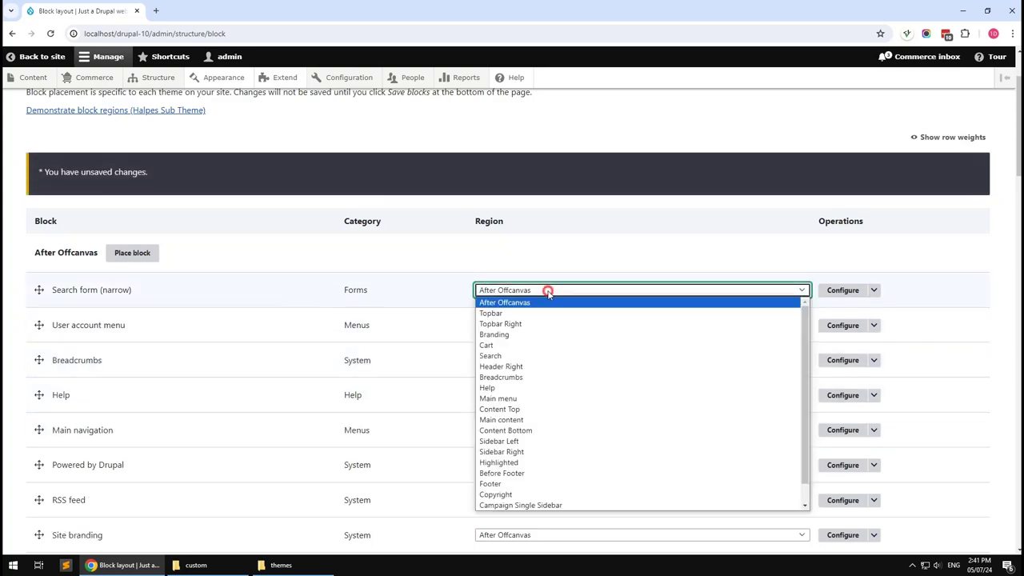
scroll(528, 456, down, 1)
click(519, 505)
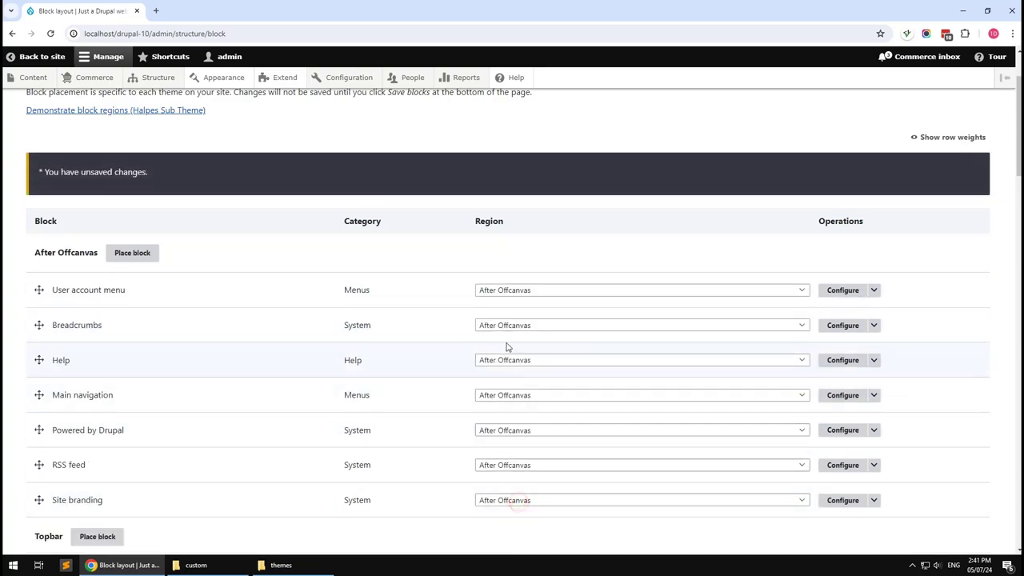
click(533, 295)
scroll(522, 480, down, 1)
click(519, 504)
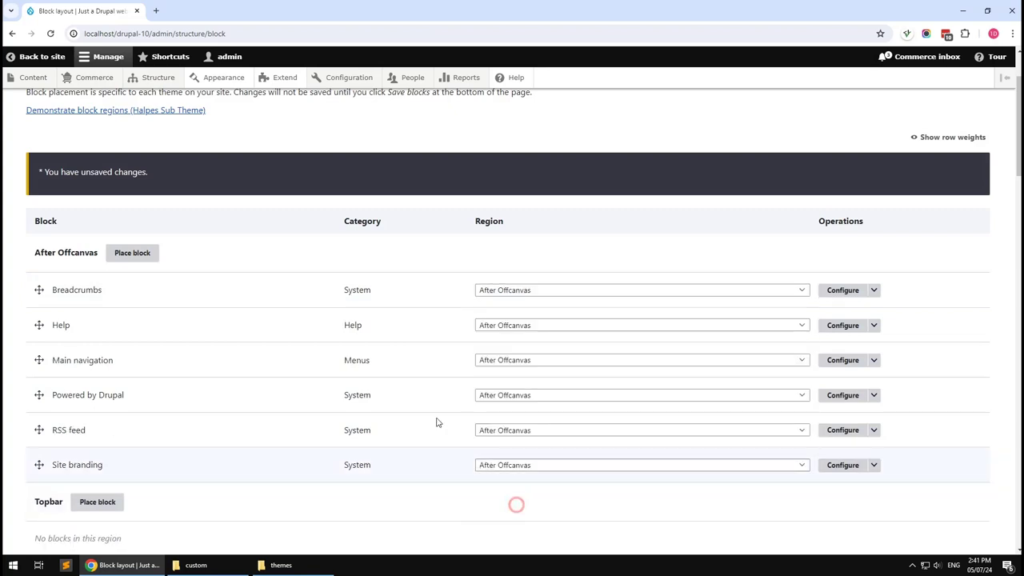
click(490, 293)
click(506, 377)
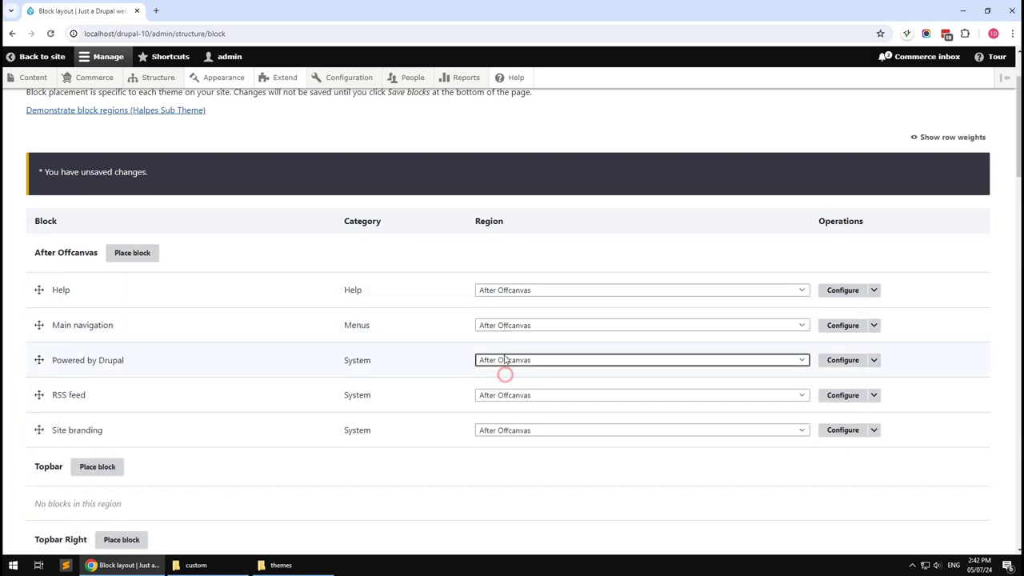
Step: Assign the Help block to the Other region and the Main navigation block to Main menu
click(511, 290)
scroll(512, 448, down, 1)
click(493, 506)
click(520, 290)
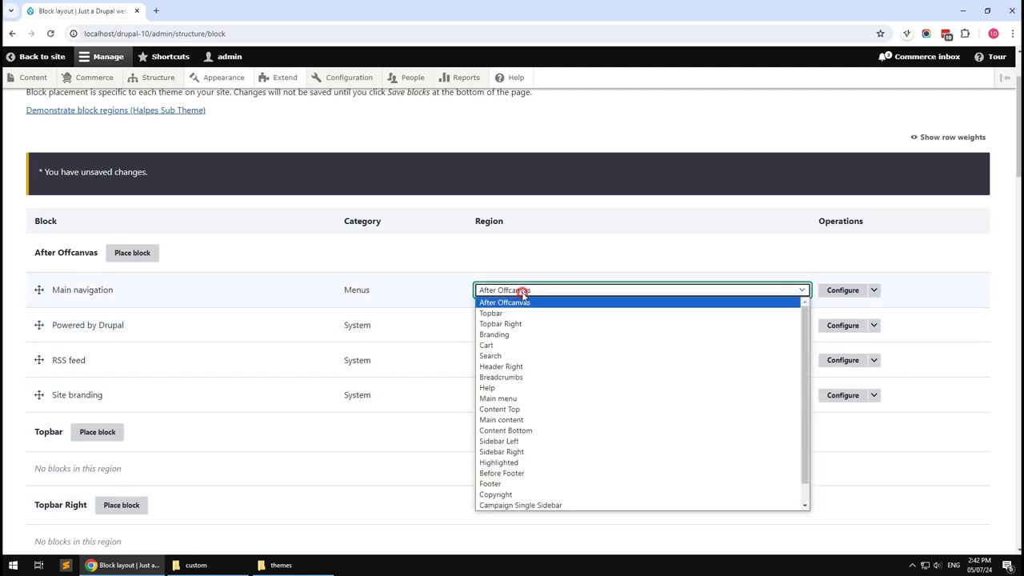
click(512, 399)
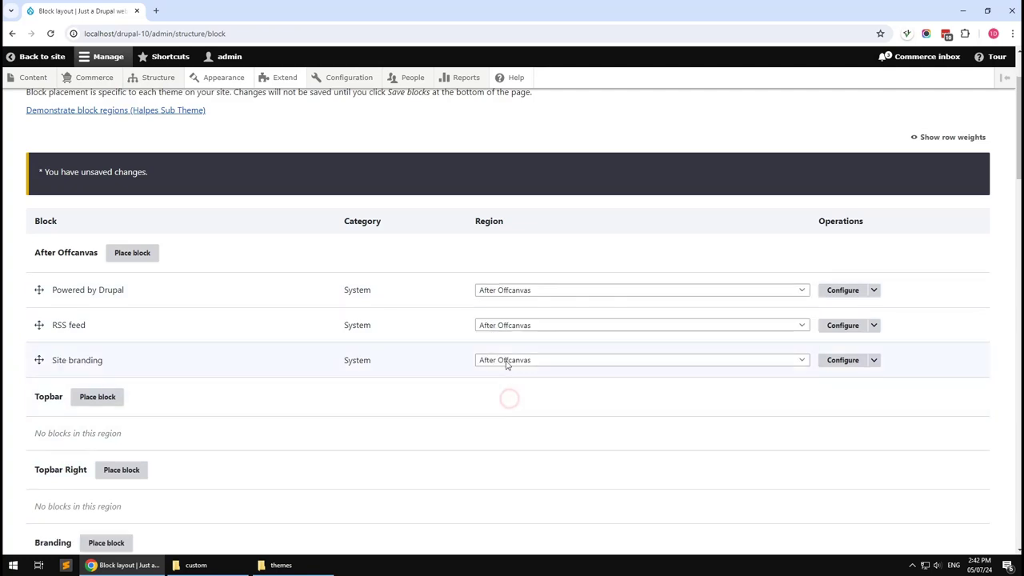
Step: Assign the Powered by Drupal and RSS feed blocks to Other, and the Site branding block to the Branding region
click(527, 294)
scroll(500, 468, down, 1)
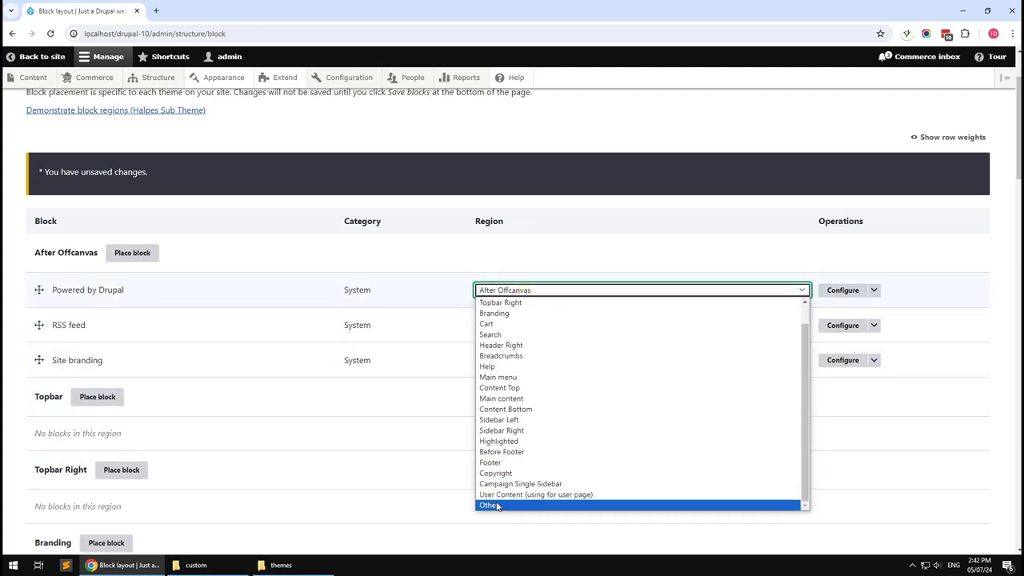
click(495, 506)
click(519, 293)
scroll(512, 468, down, 1)
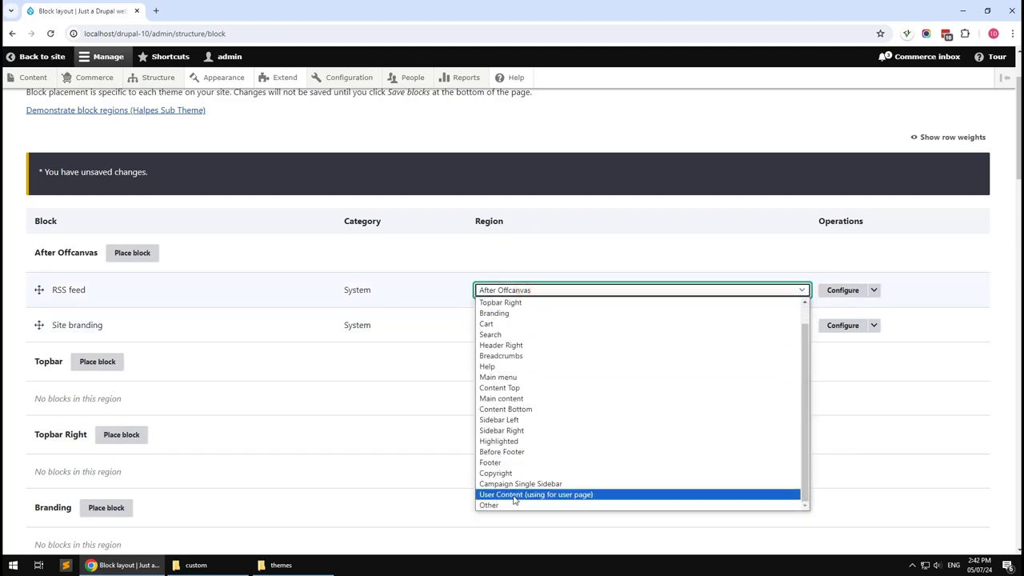
click(503, 506)
click(533, 291)
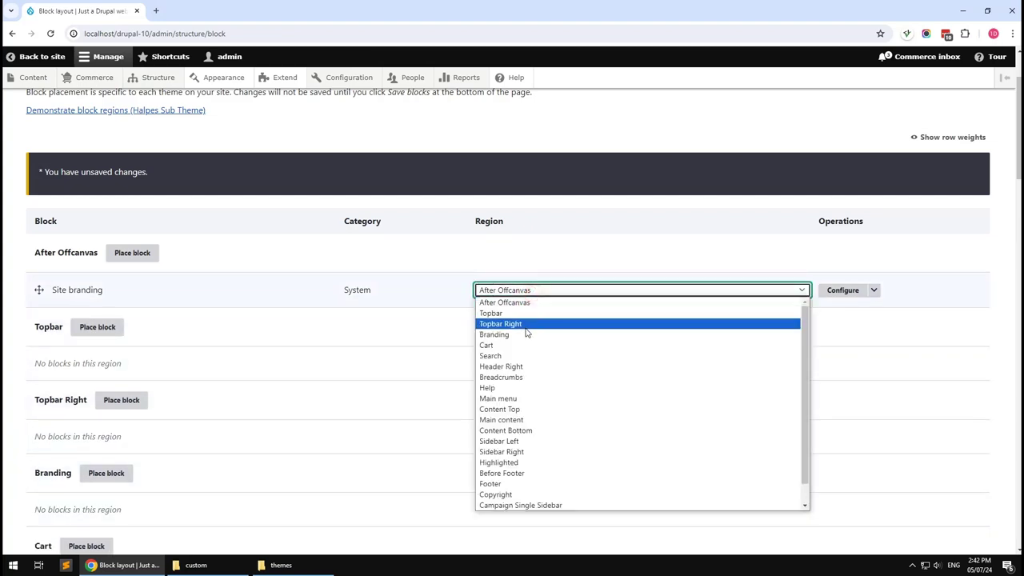
click(526, 334)
Step: Move the Primary admin actions and Status messages blocks from the Highlighted region to Help
scroll(211, 380, down, 5)
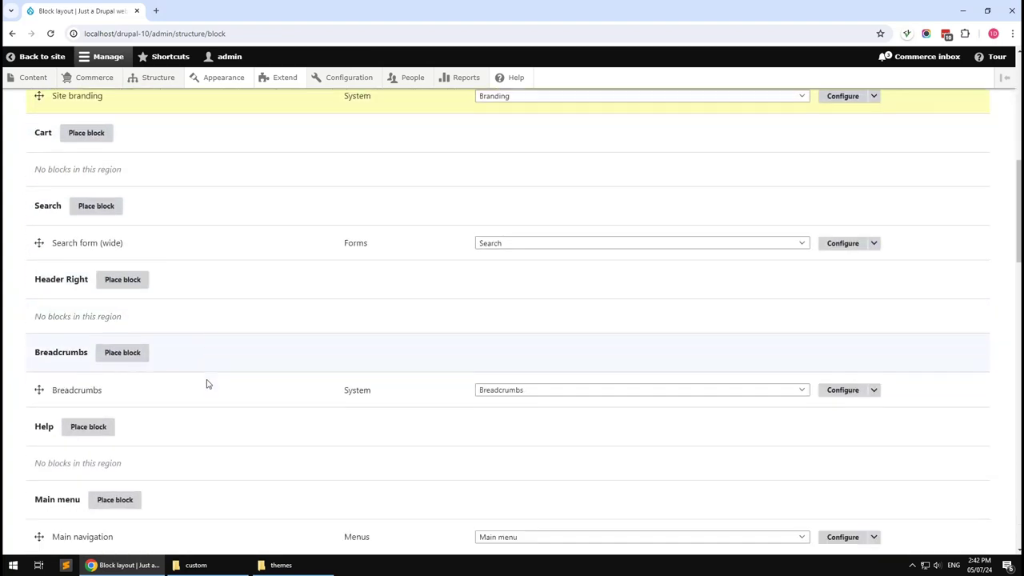
scroll(206, 384, down, 10)
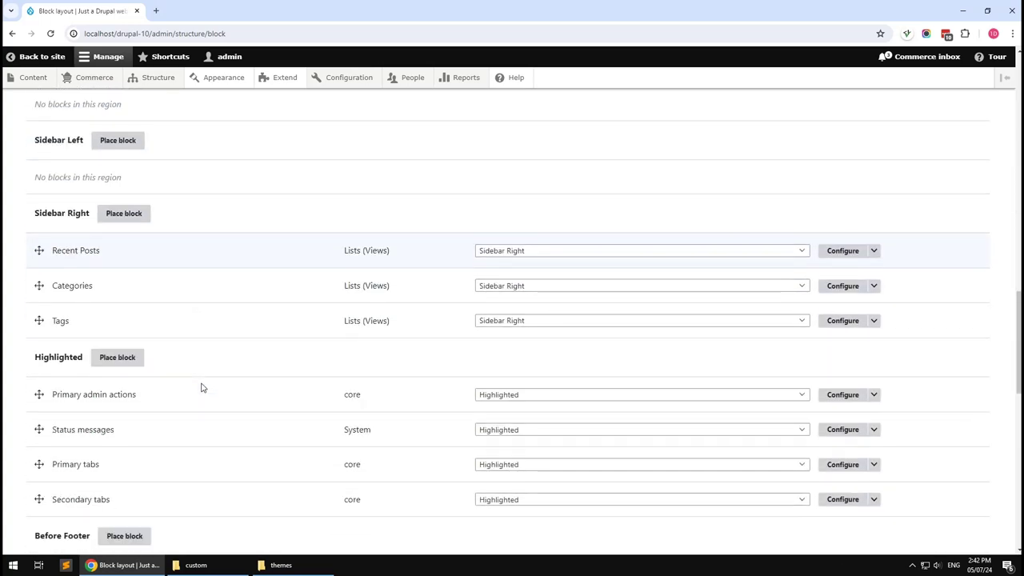
scroll(202, 388, down, 2)
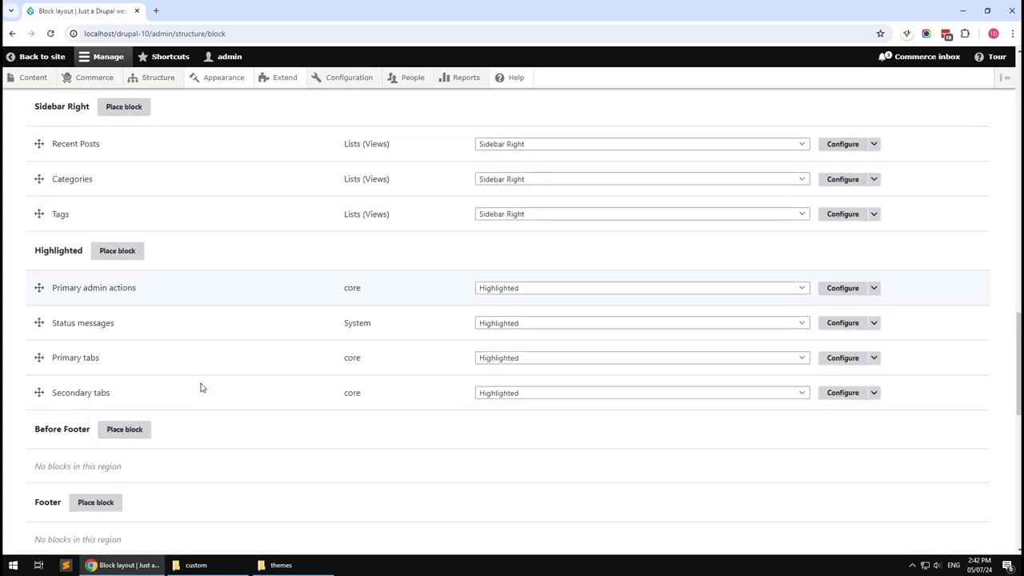
click(583, 298)
click(543, 388)
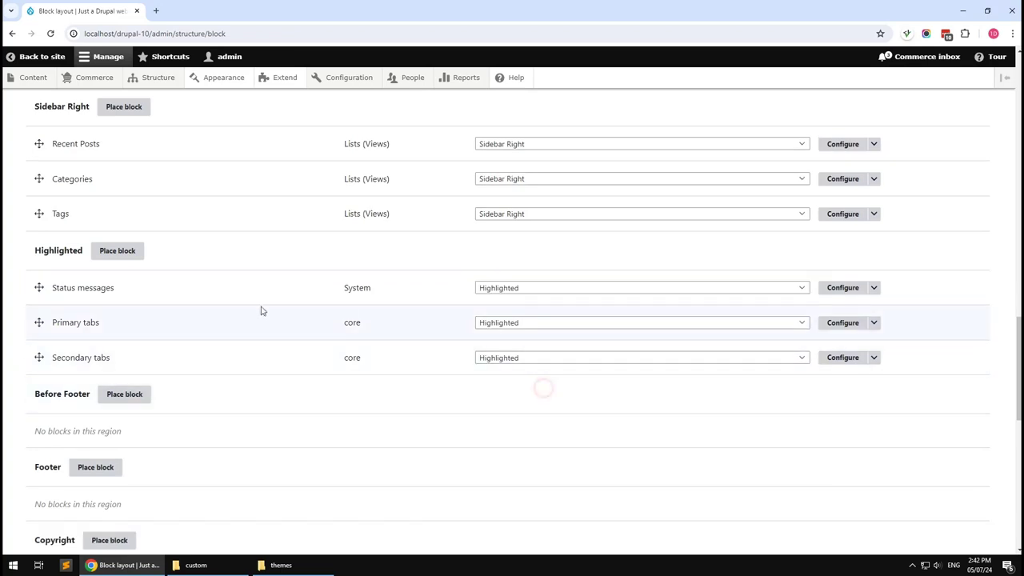
click(535, 291)
click(498, 386)
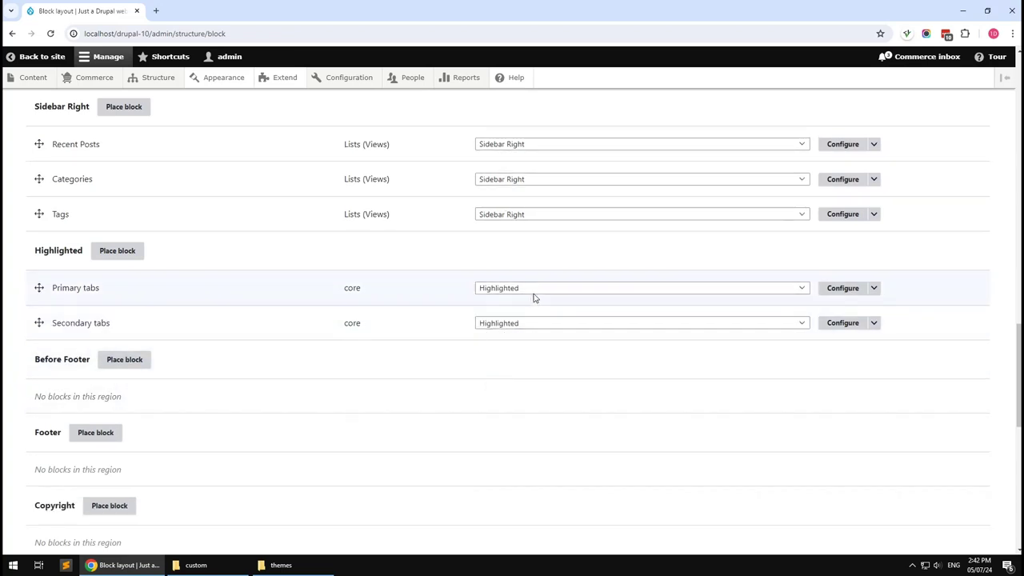
Step: Move the Primary tabs and Secondary tabs blocks from Highlighted to the Help region and save the block layout
click(539, 288)
click(512, 385)
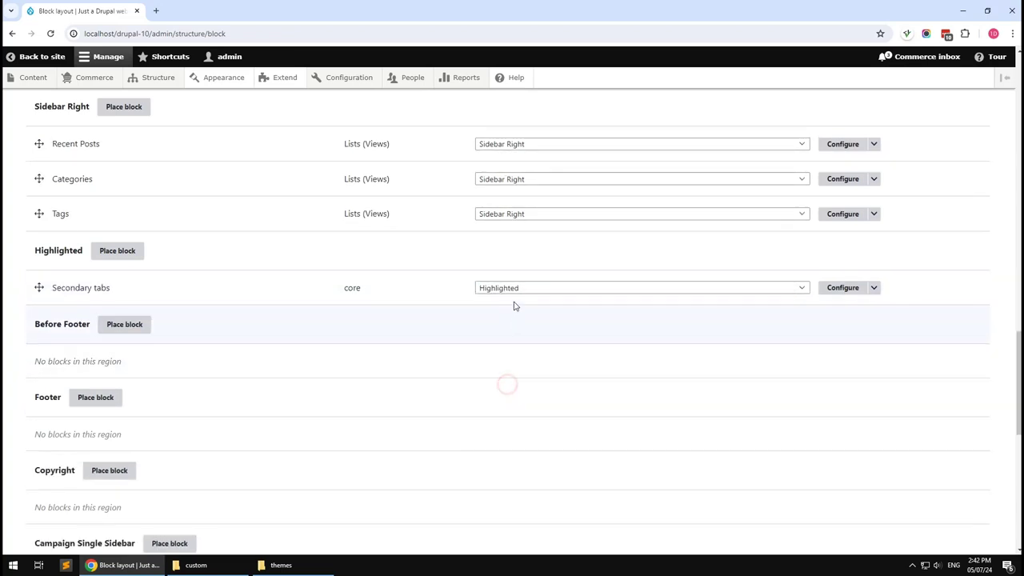
click(512, 288)
click(508, 392)
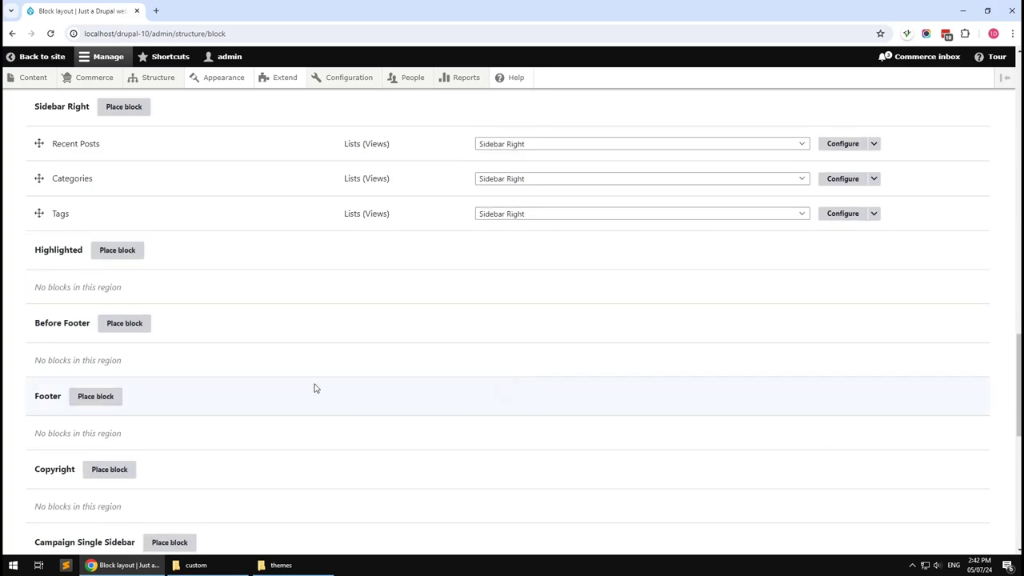
scroll(315, 388, down, 4)
scroll(224, 436, down, 1)
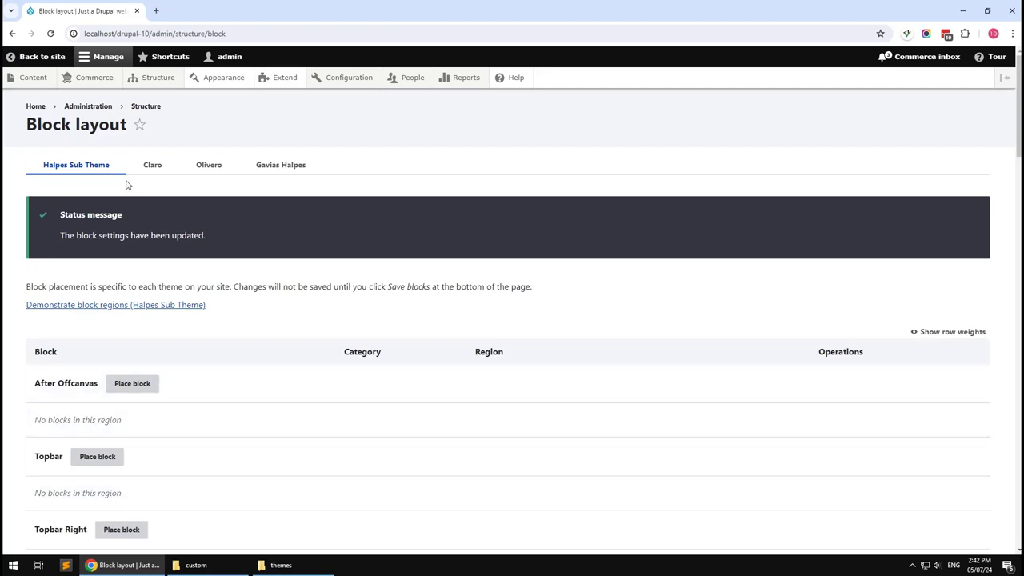
Step: Create and save a published Basic page titled Home Page
click(45, 79)
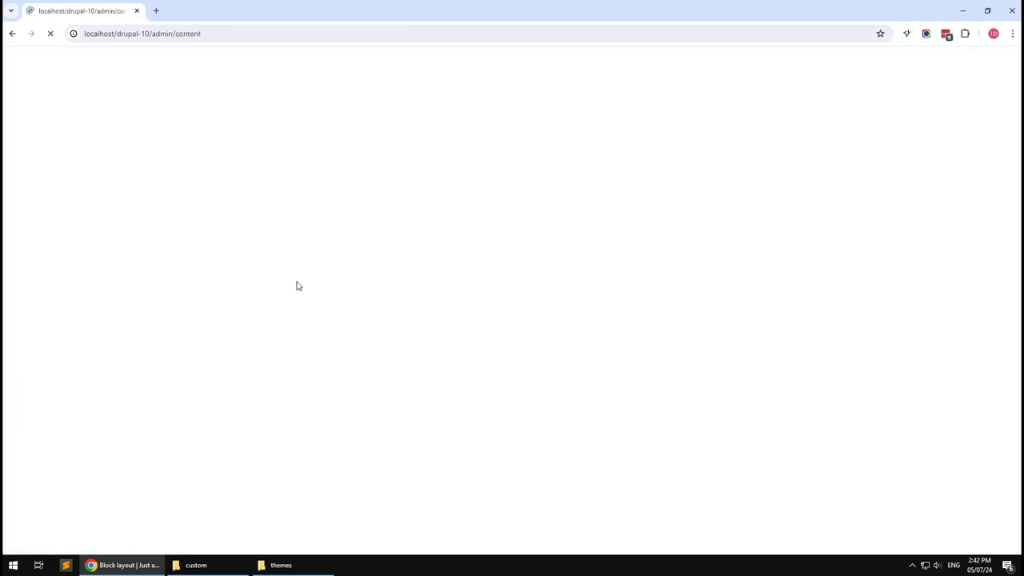
click(72, 202)
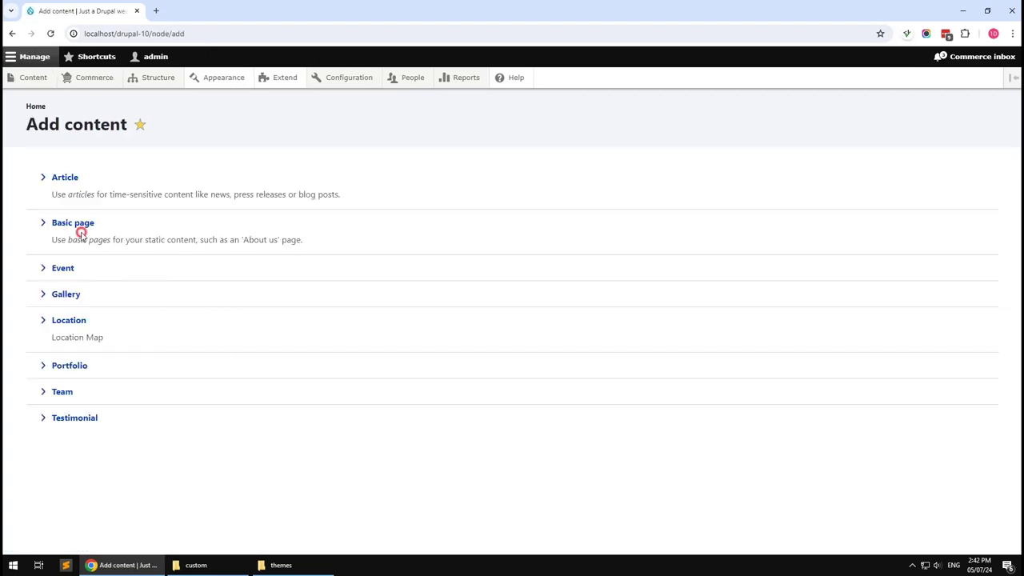
click(87, 227)
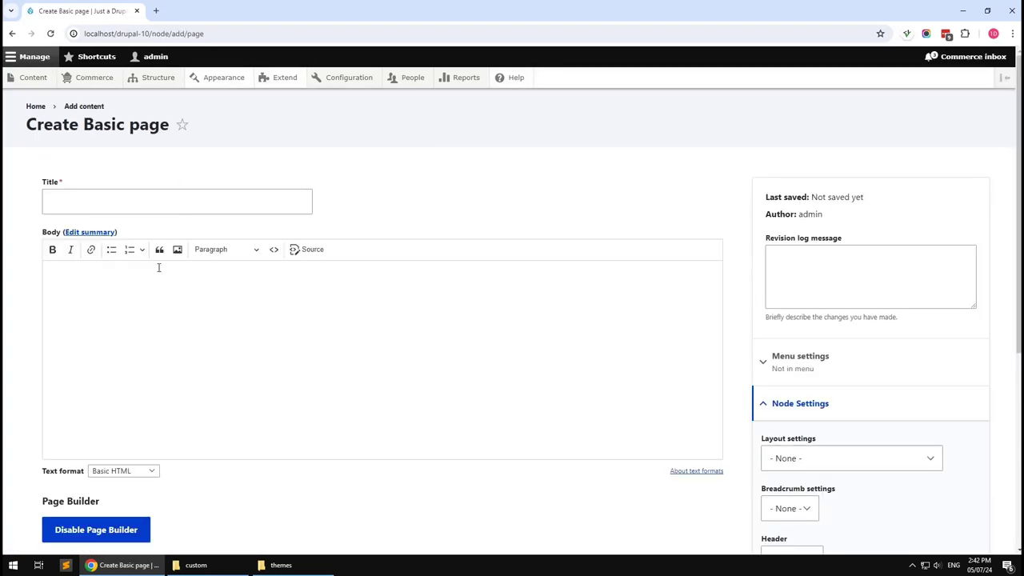
click(187, 203)
click(154, 230)
scroll(160, 411, down, 2)
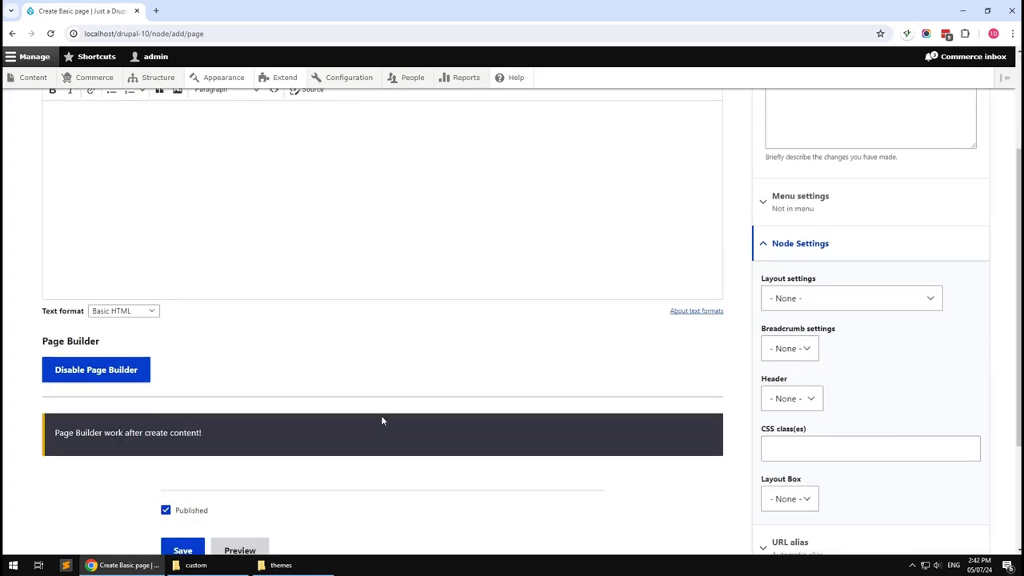
scroll(381, 419, down, 1)
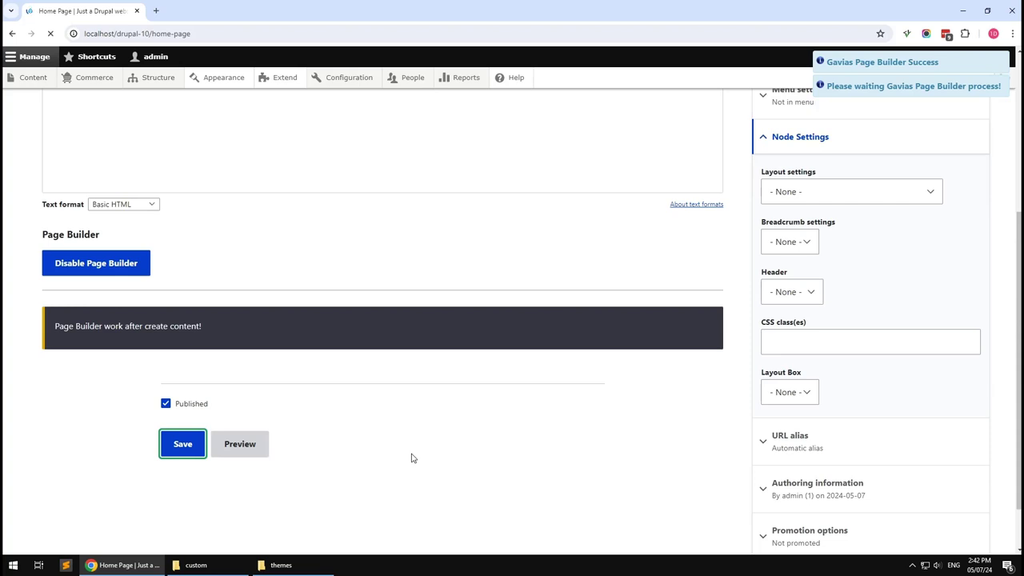
Step: Open the new Home Page for editing and start a page builder import
scroll(368, 434, down, 1)
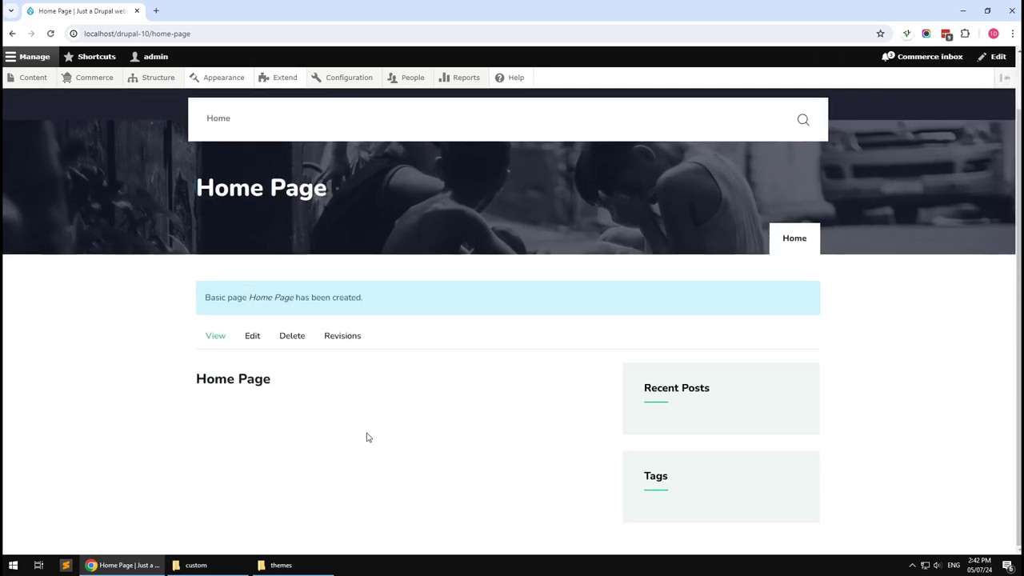
scroll(320, 416, up, 1)
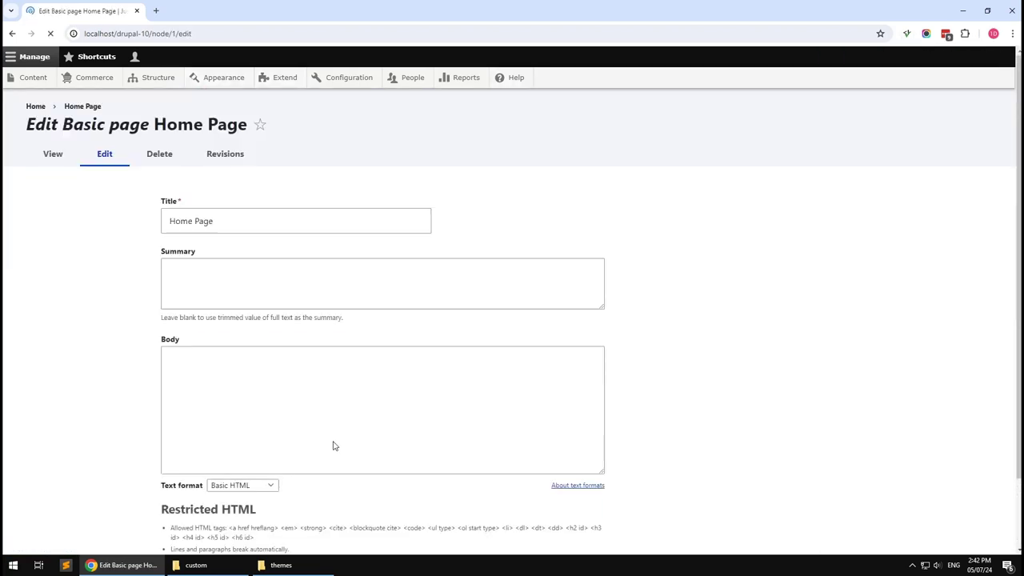
scroll(334, 446, down, 4)
scroll(334, 445, down, 1)
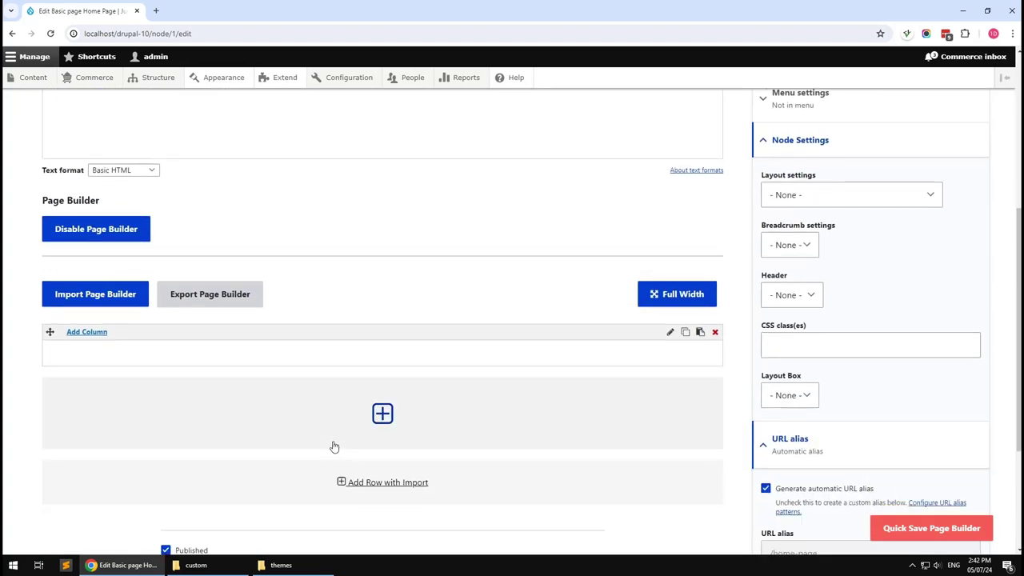
click(124, 294)
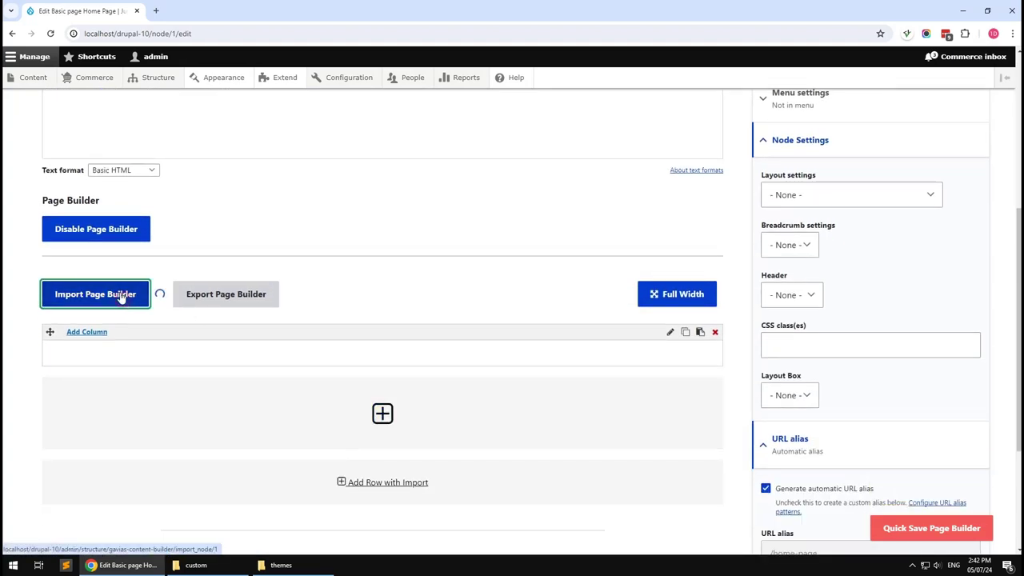
Step: In File Explorer, go up to the theme package's main folder and extract export_pagebuilder_files.zip
click(280, 565)
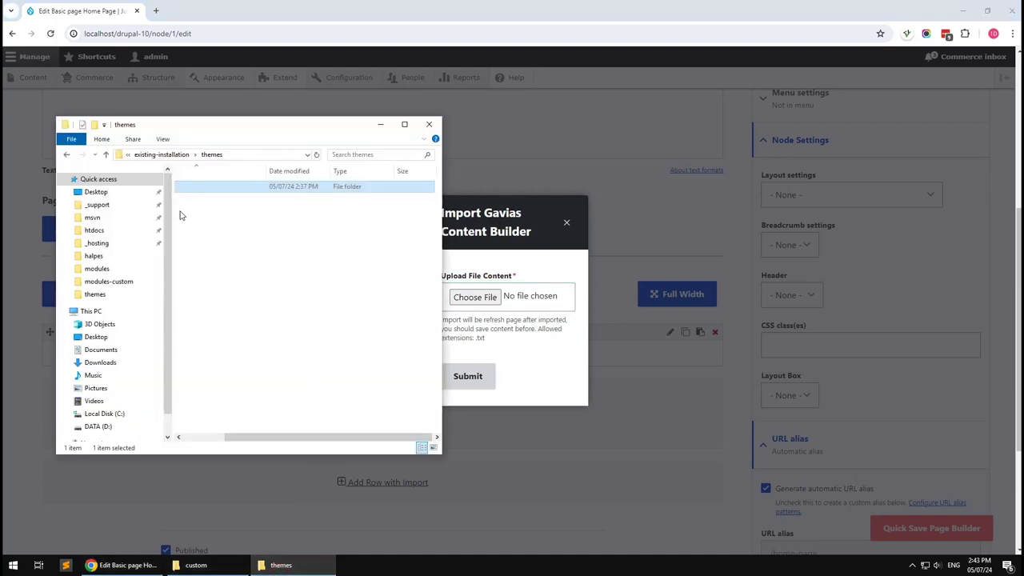
click(160, 154)
drag(442, 288, 554, 288)
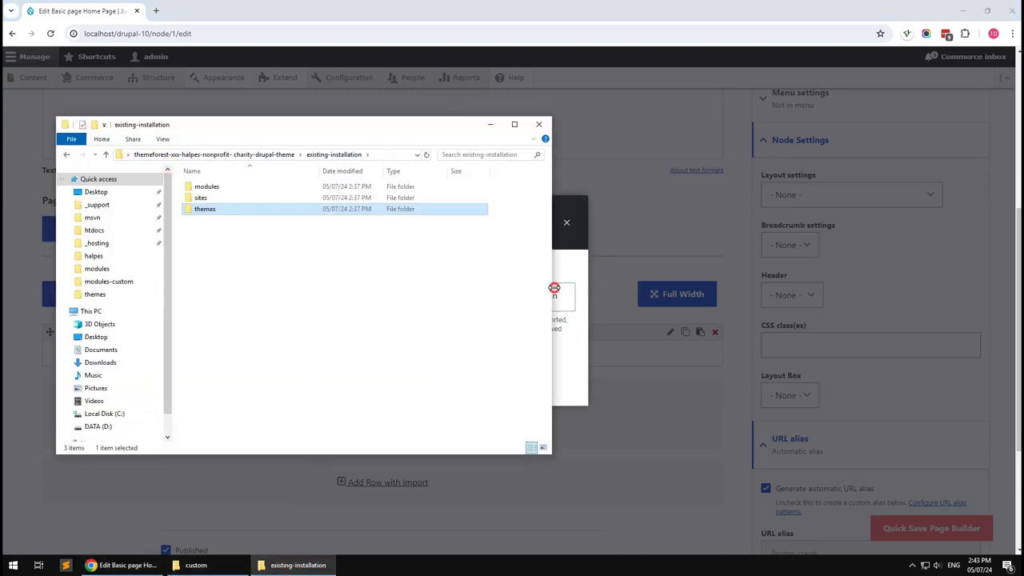
drag(336, 136, 846, 144)
click(752, 171)
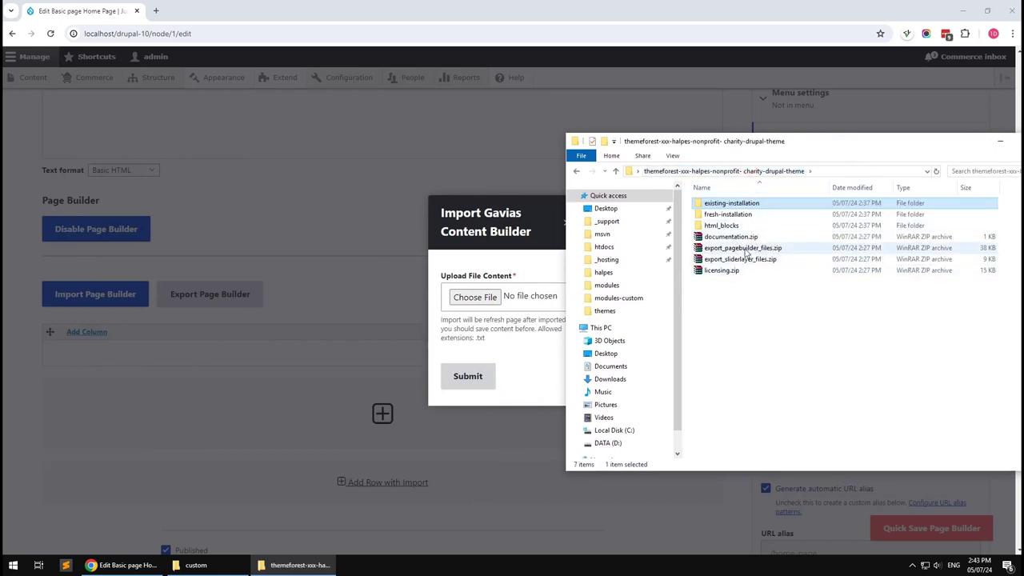
right_click(744, 249)
click(775, 307)
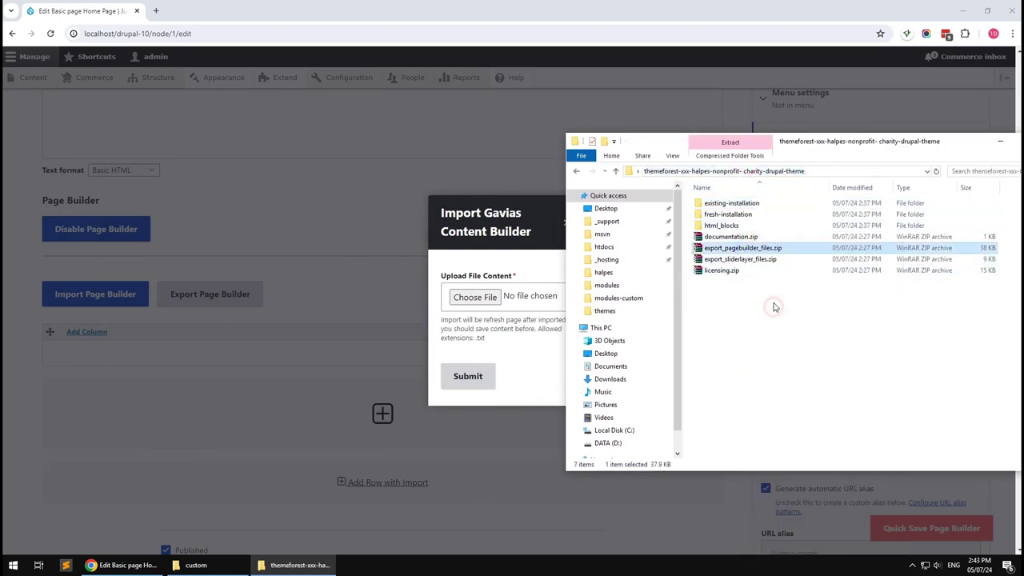
Step: Import 01-home-01.txt from the extracted export_pagebuilder_files folder into the Home Page's page builder and look over the imported rows
double_click(724, 214)
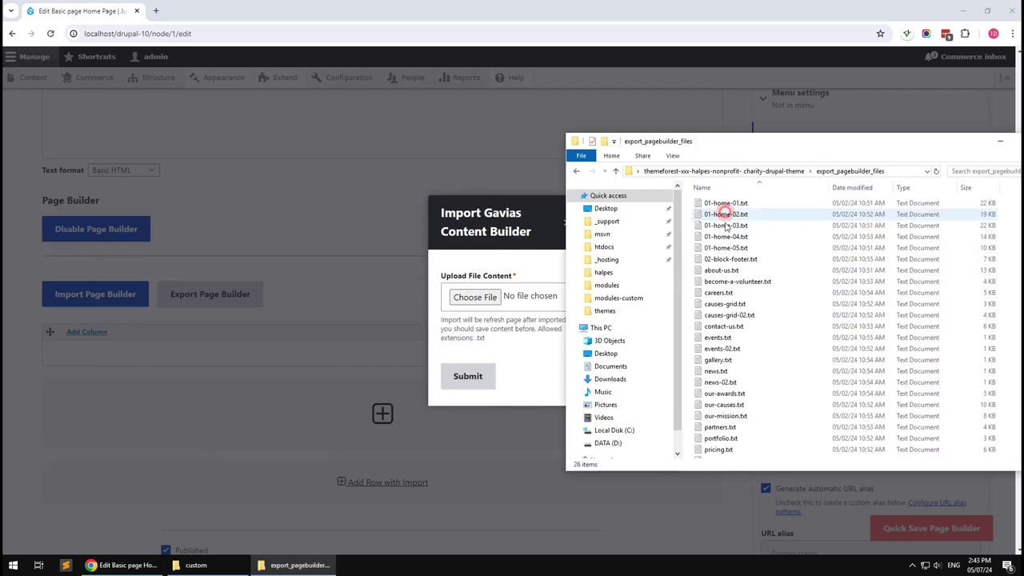
drag(725, 204, 487, 294)
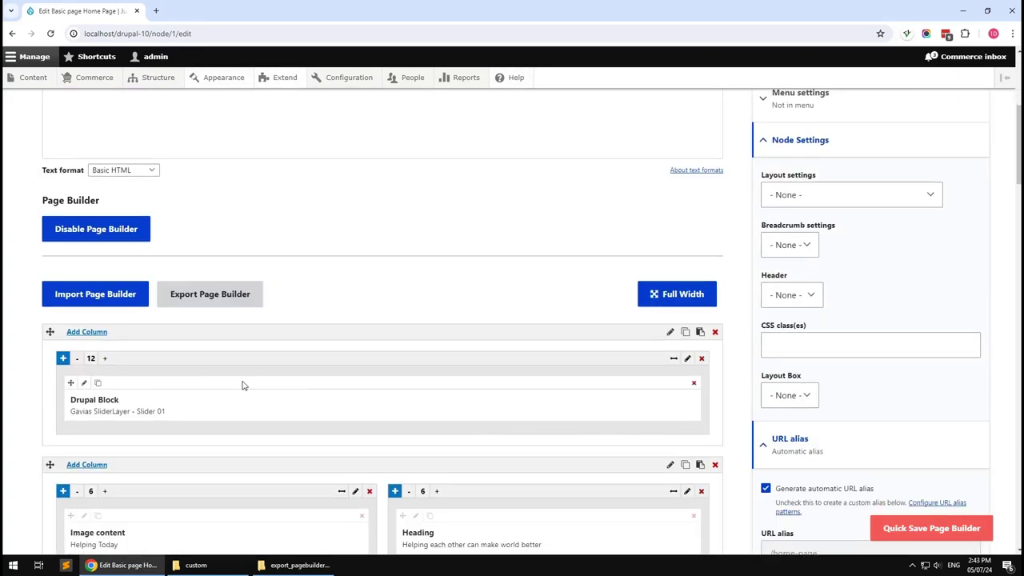
scroll(290, 413, down, 15)
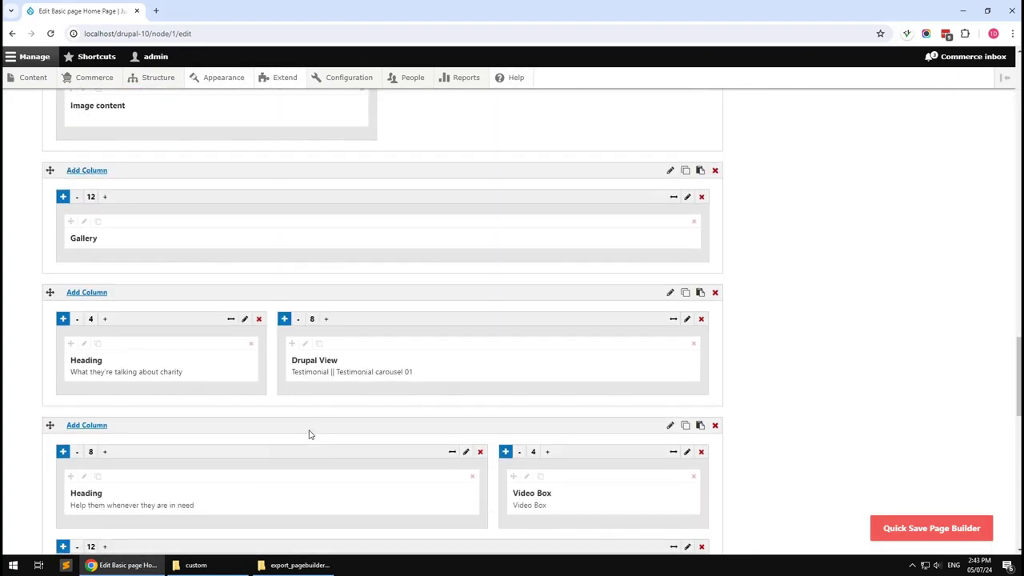
scroll(310, 434, down, 10)
scroll(310, 434, up, 15)
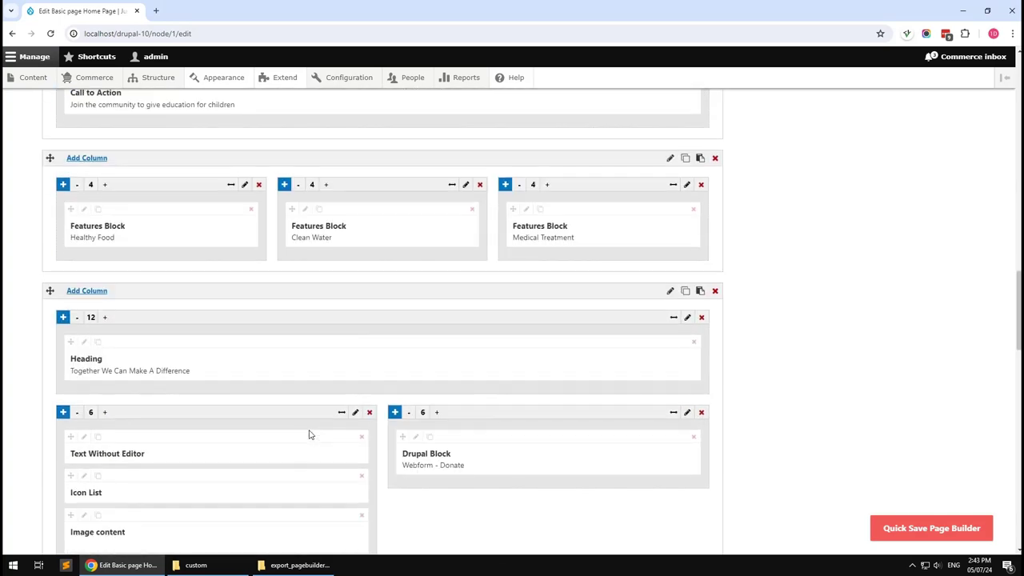
scroll(310, 434, up, 10)
Step: Set the node's layout to Fullwith no sidebar (use for block builder), set its breadcrumb to Disable, and save the page
click(770, 249)
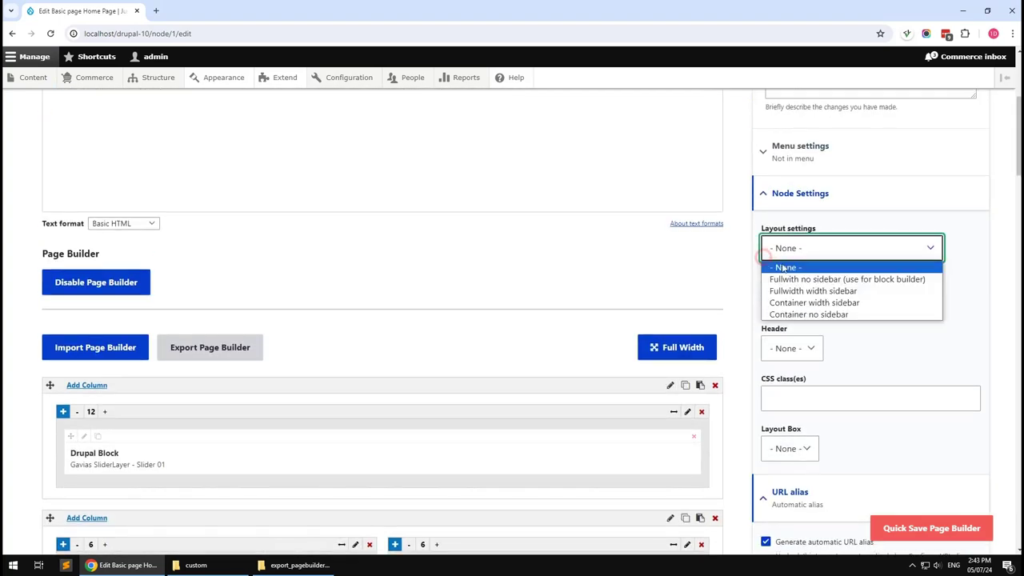
click(790, 278)
click(789, 299)
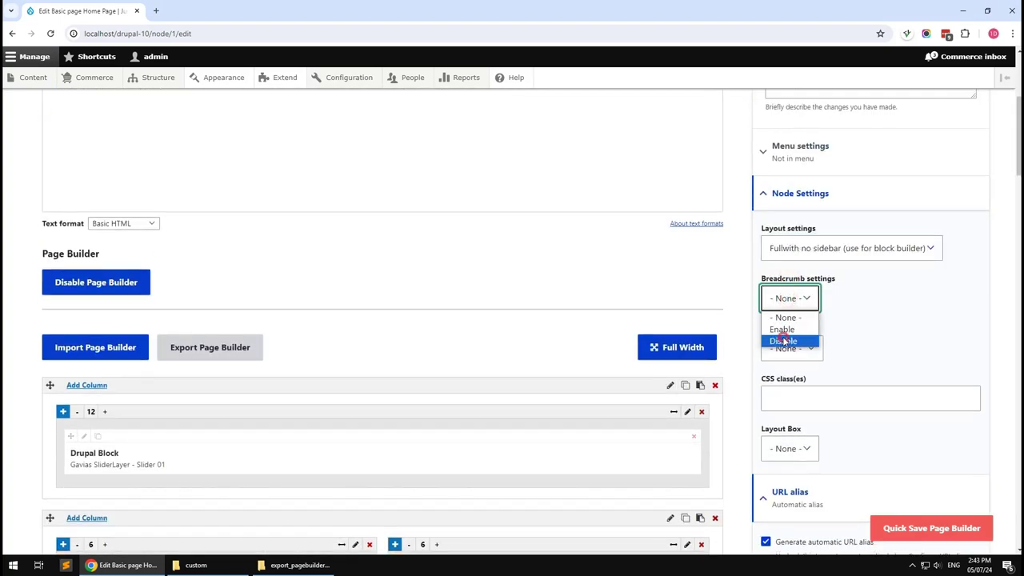
click(783, 341)
click(795, 349)
click(800, 367)
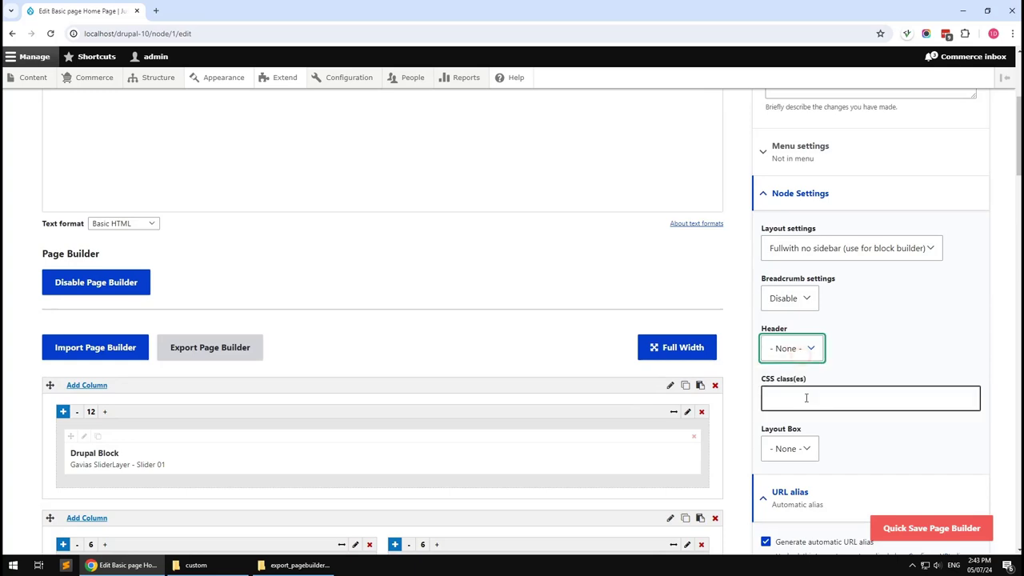
click(805, 395)
click(835, 424)
scroll(453, 387, down, 2)
scroll(453, 387, down, 20)
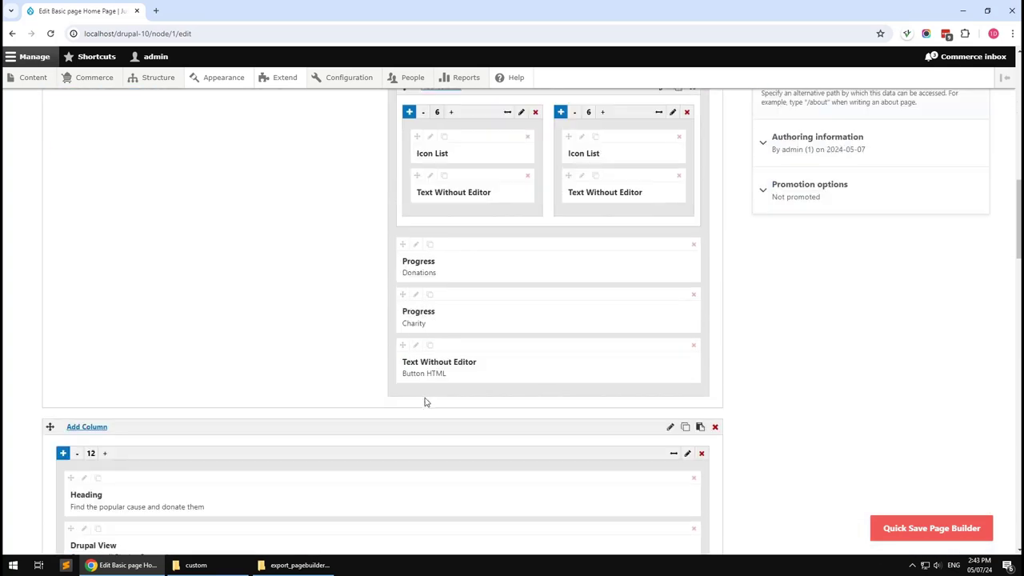
scroll(176, 437, down, 1)
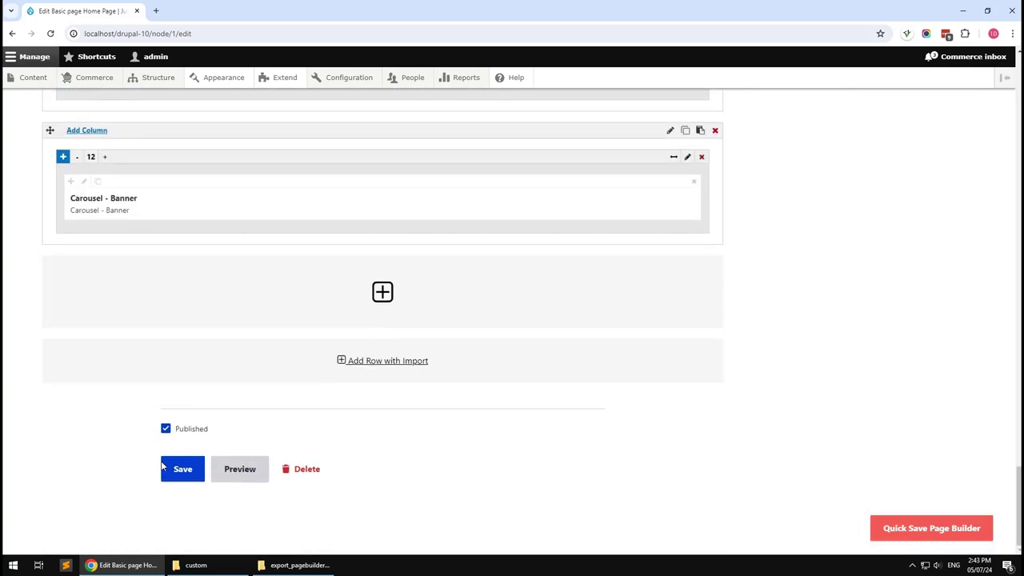
click(179, 470)
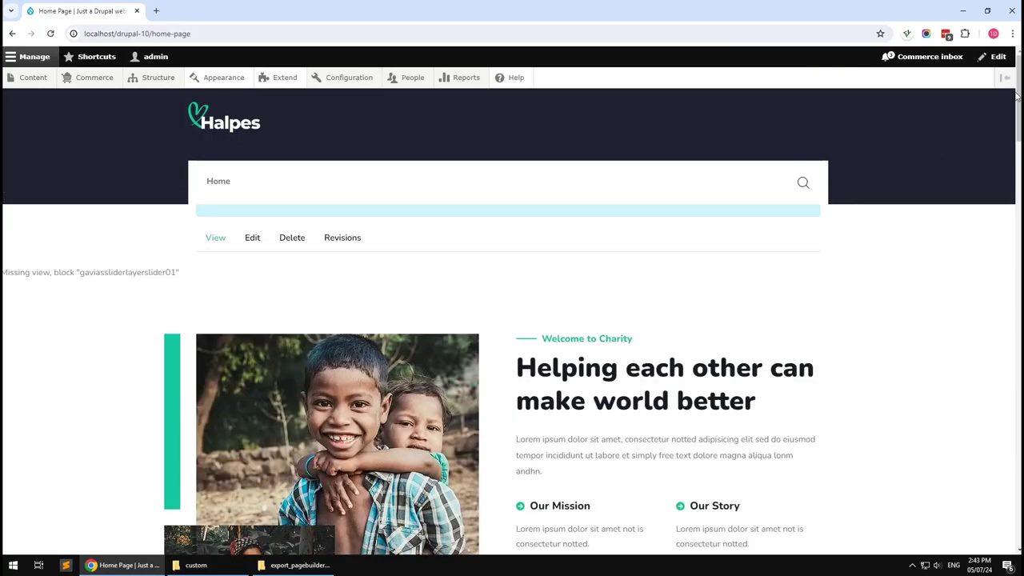
Step: Look over the saved Home Page and open the Gavias Slider Layer administration page
drag(1018, 94, 969, 78)
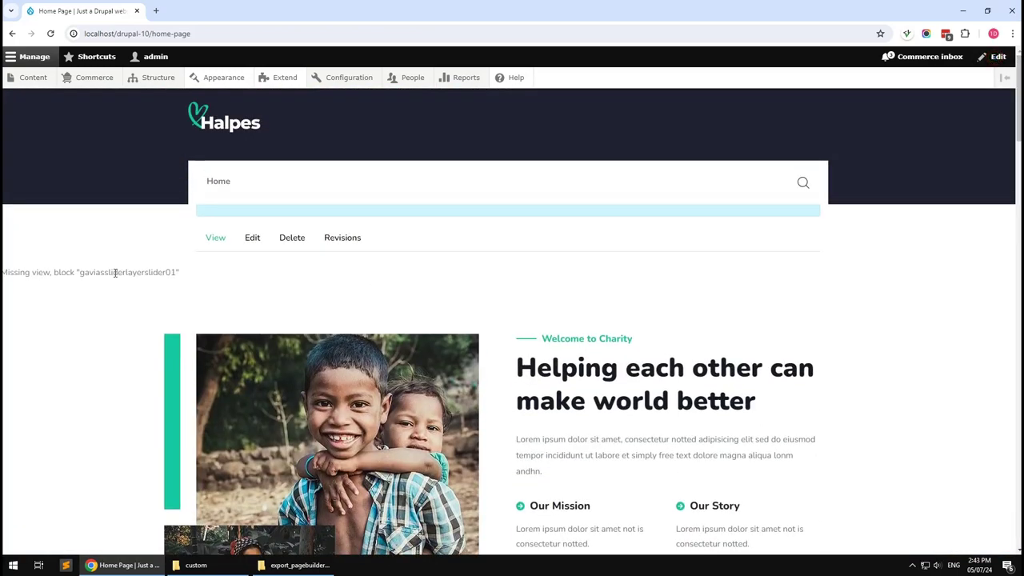
mouse_move(103, 84)
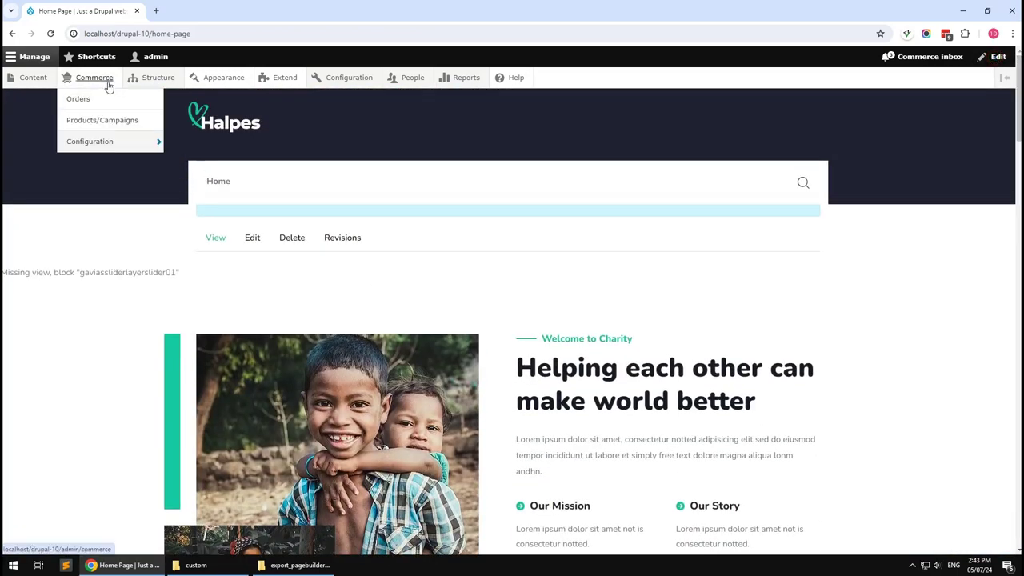
mouse_move(138, 85)
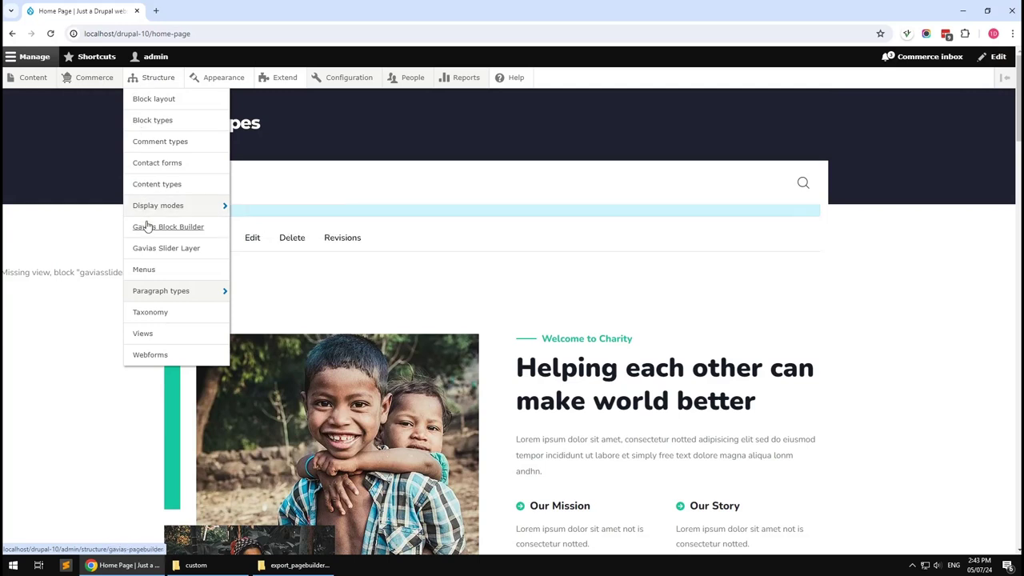
click(147, 249)
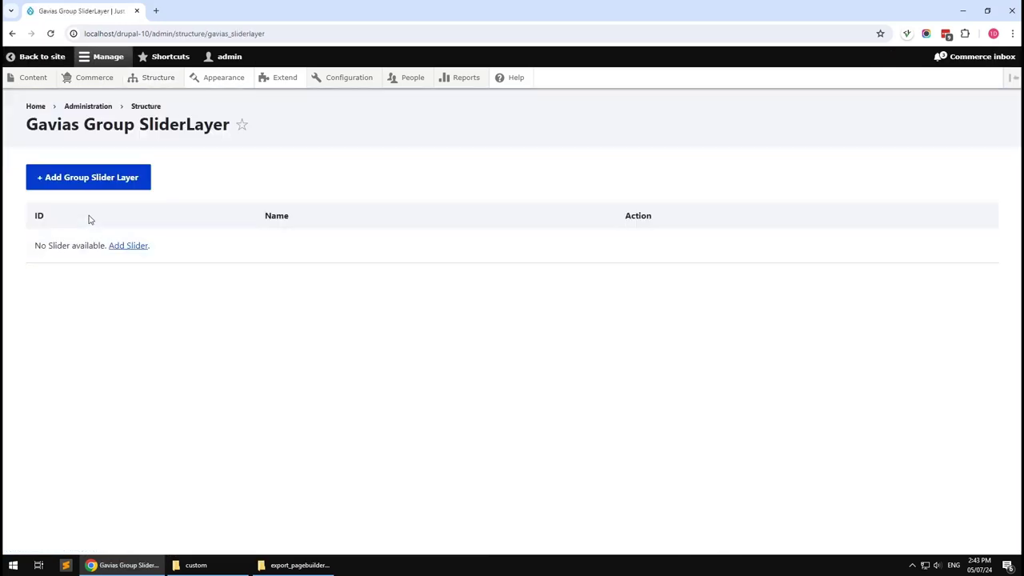
Step: Create a slider layer group titled Slider Main and open its import form
click(121, 245)
click(159, 183)
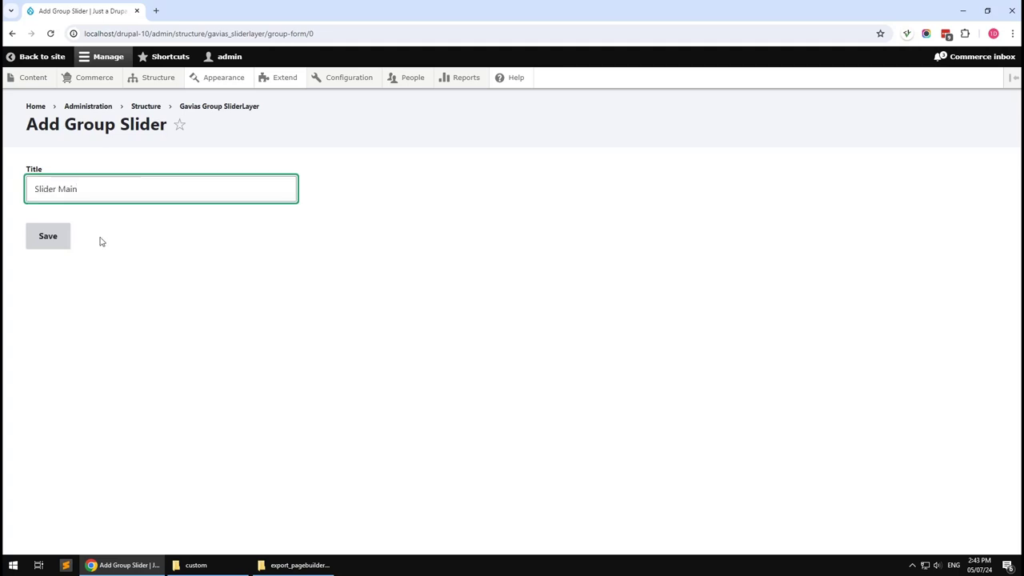
click(49, 238)
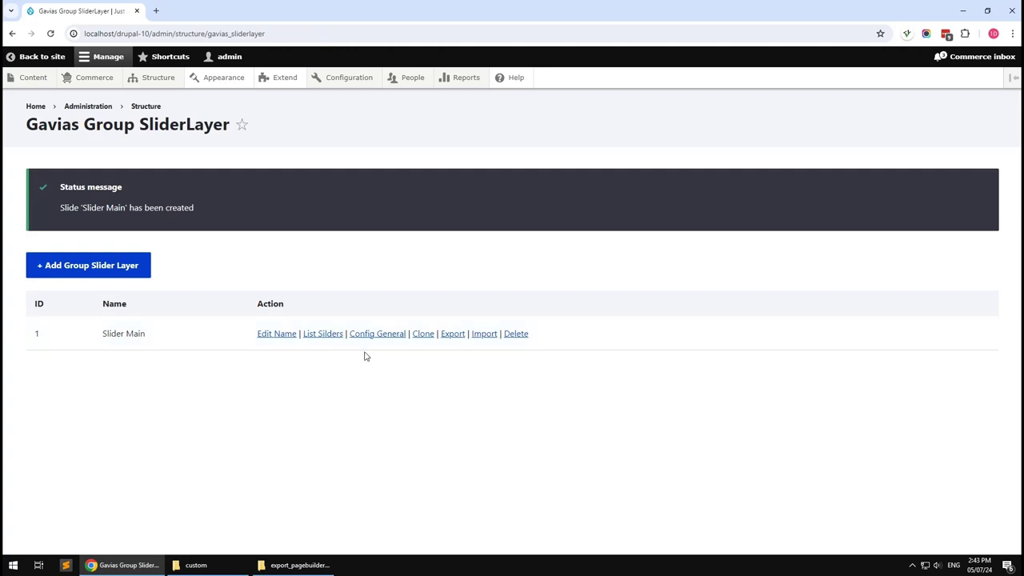
click(483, 334)
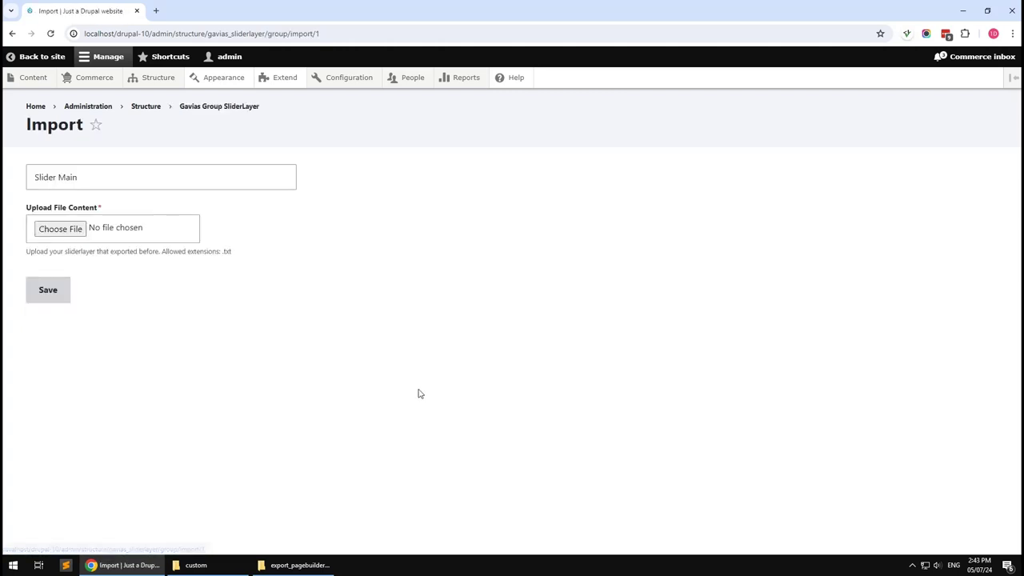
Step: In File Explorer, go up to the theme package's main folder and extract export_sliderlayer_files.zip
click(292, 564)
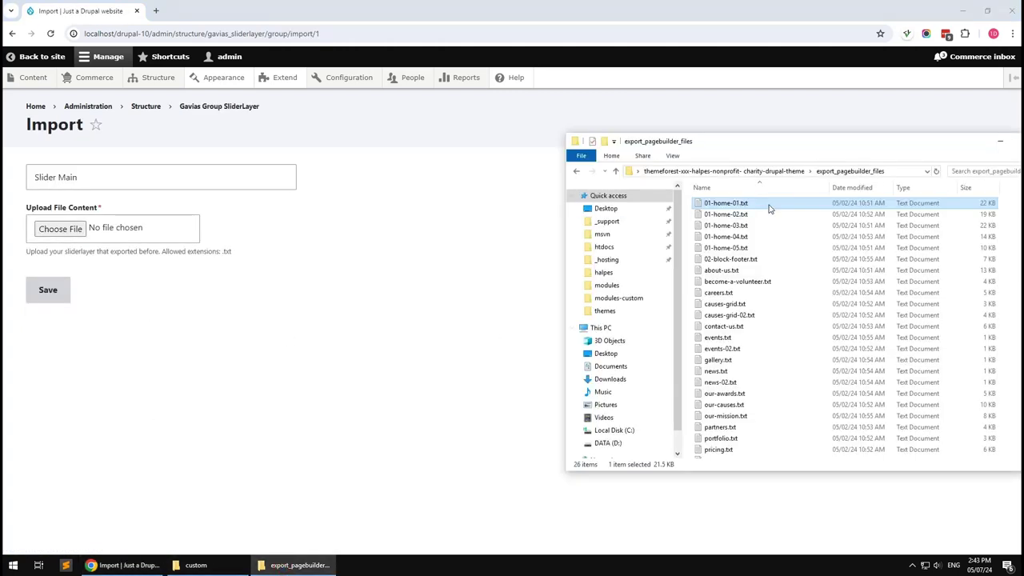
click(756, 175)
click(741, 203)
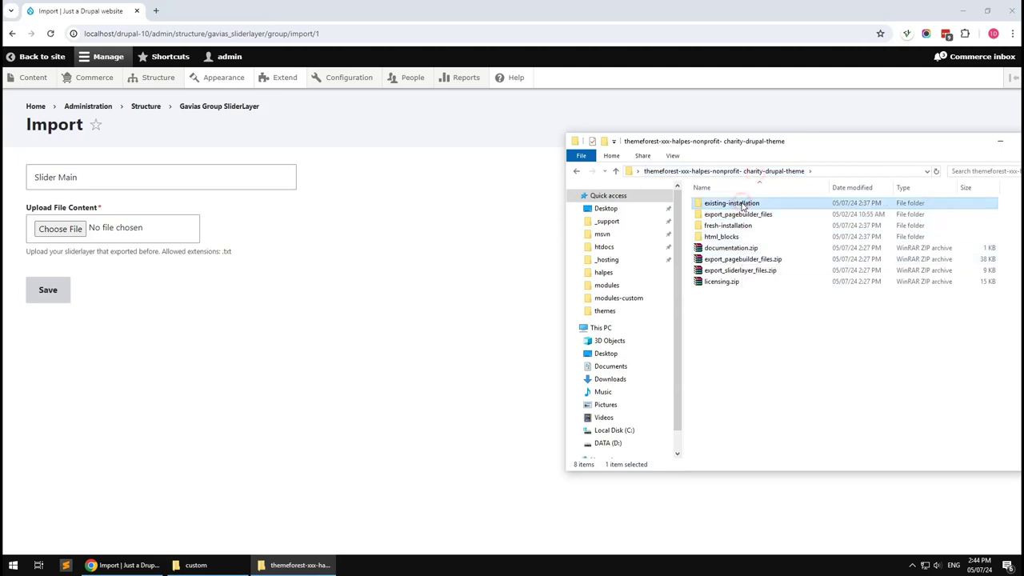
click(728, 270)
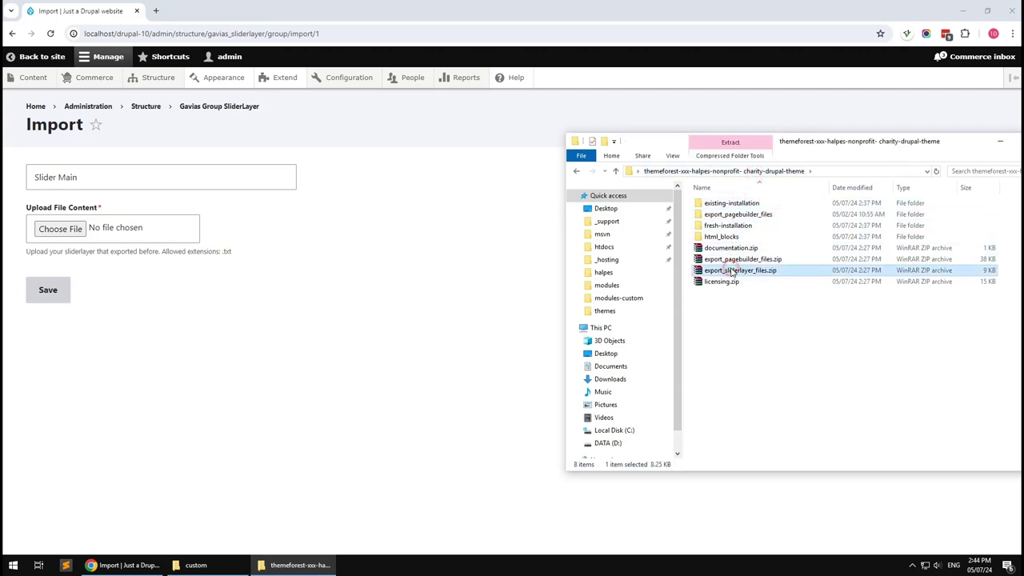
right_click(730, 270)
click(755, 320)
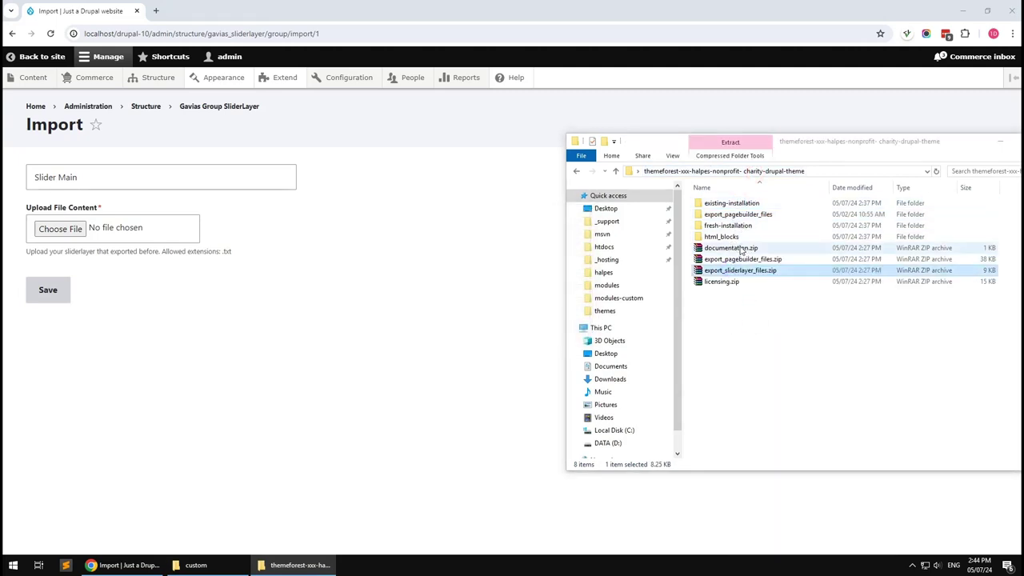
Step: Import sliderlayer-01.txt from the extracted export_sliderlayer_files folder into the Slider Main group
double_click(755, 225)
double_click(732, 204)
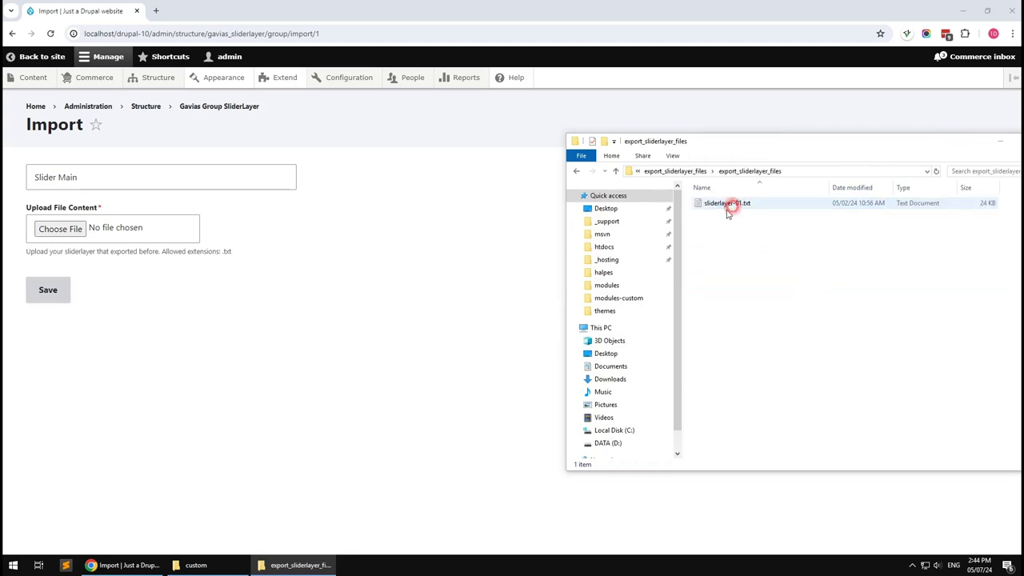
click(720, 205)
drag(720, 205, 70, 232)
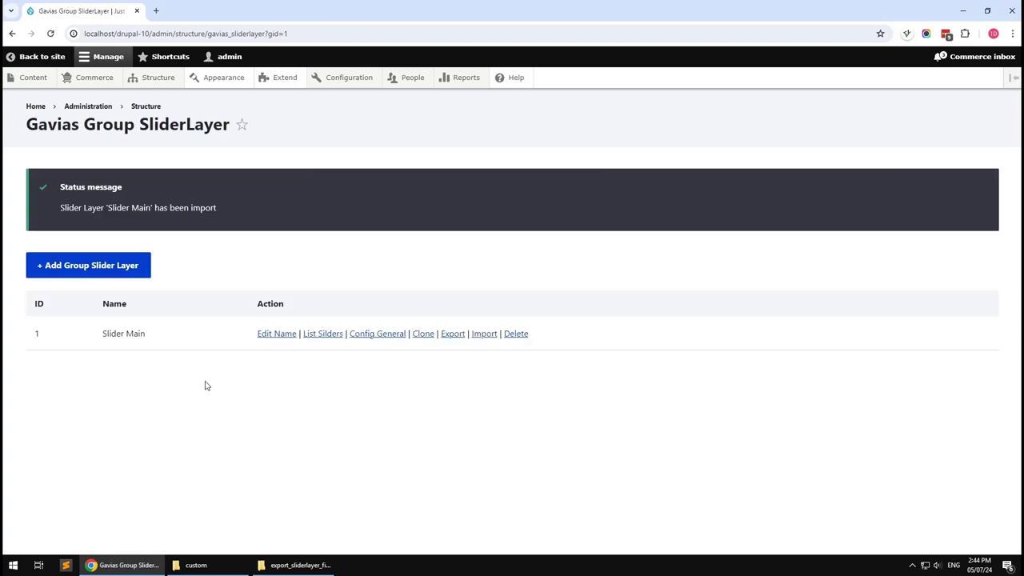
Step: In the block layout, place the Gavias SliderLayer - Slider Main block in the Other region and save it
mouse_move(157, 78)
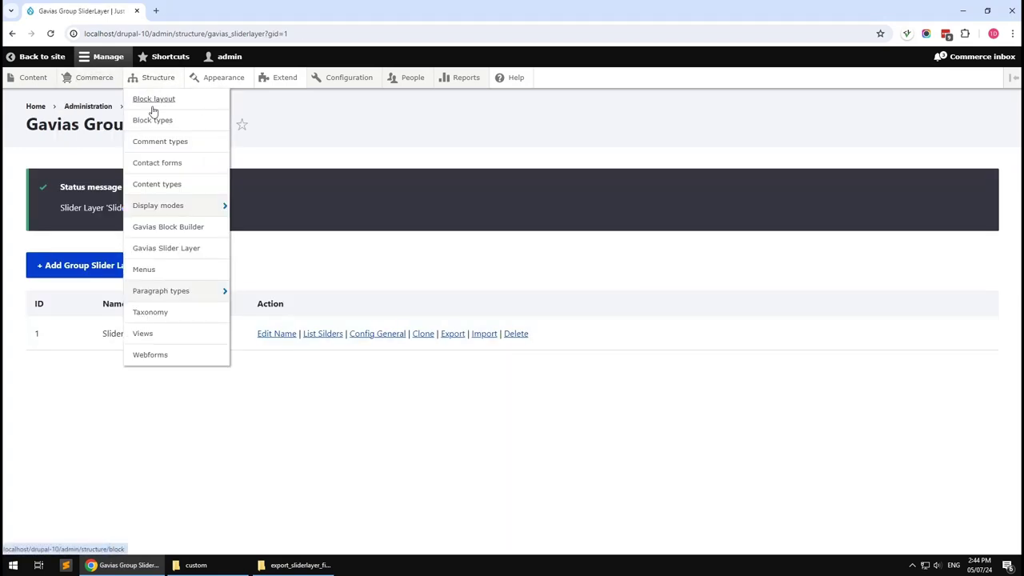
click(152, 99)
scroll(385, 304, down, 20)
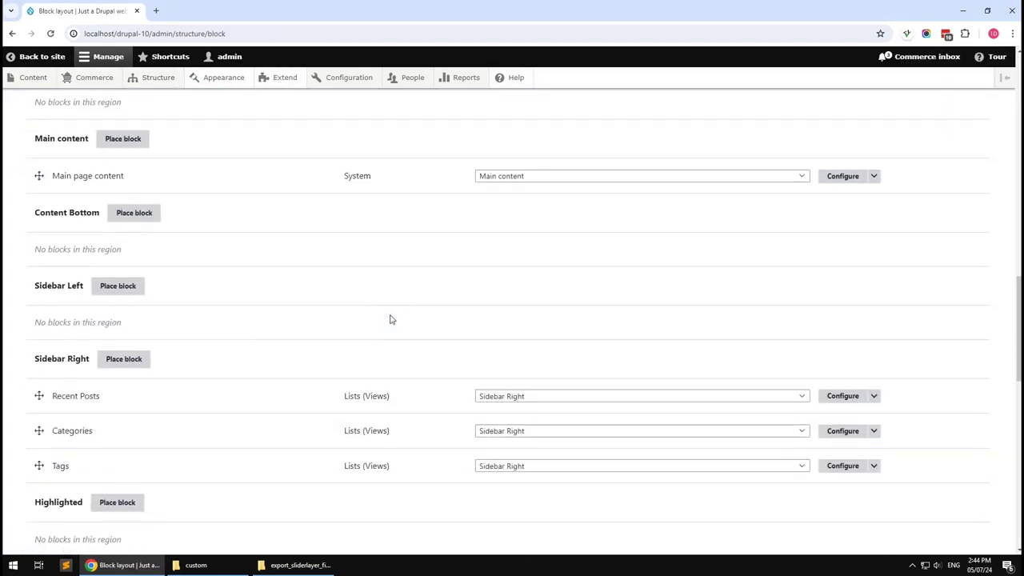
click(104, 288)
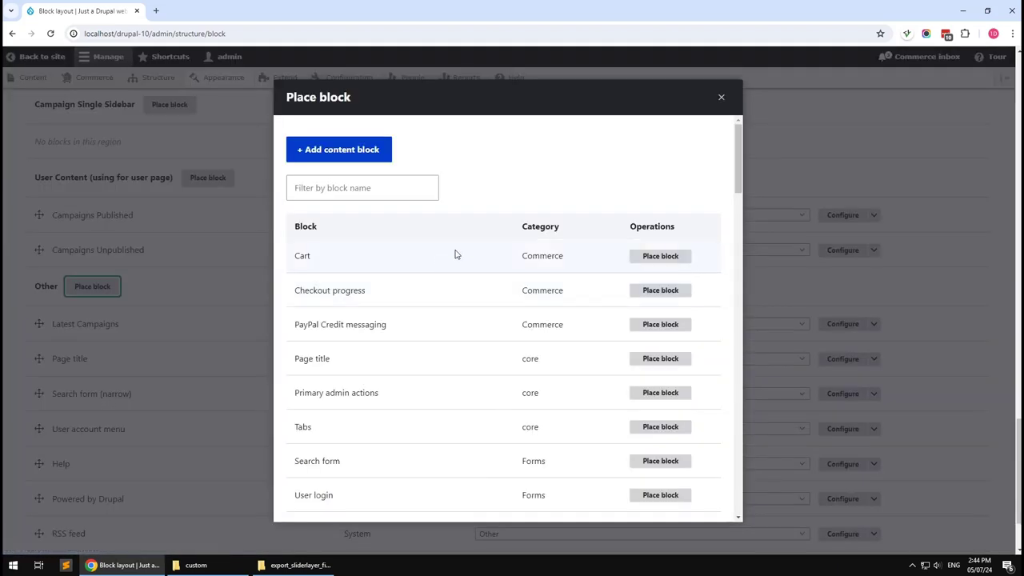
text(sli)
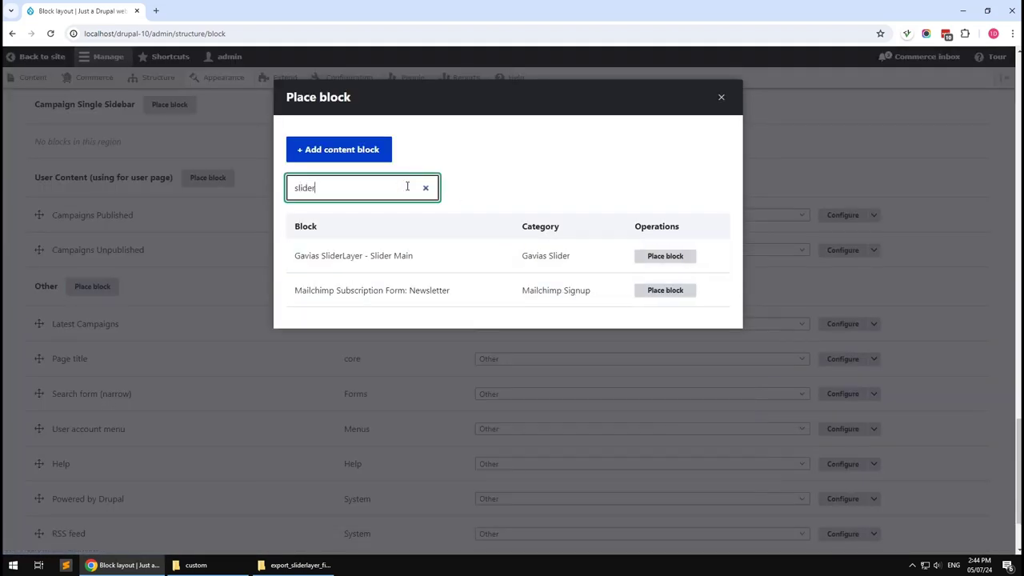
text(der)
click(643, 256)
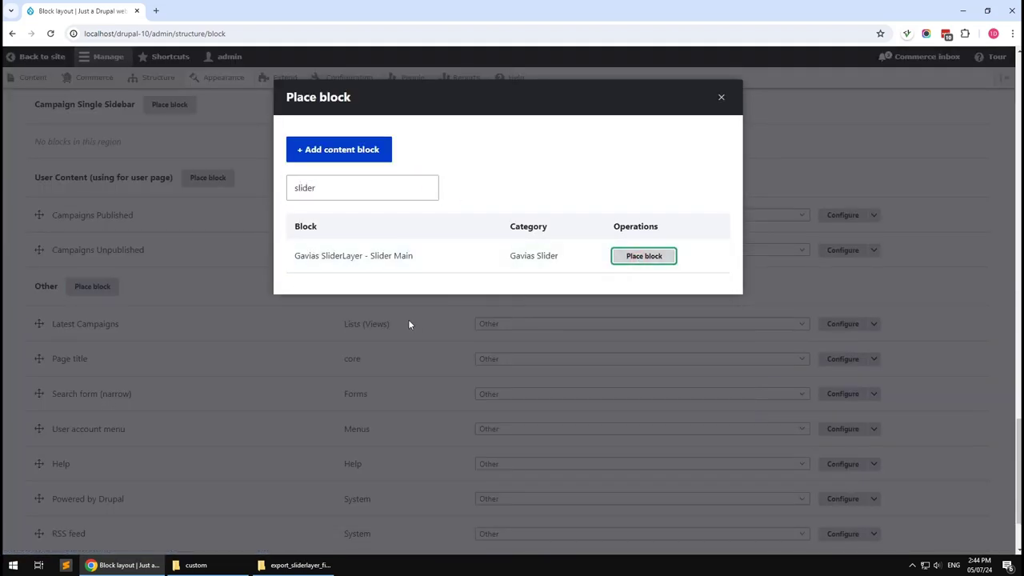
click(296, 244)
click(694, 501)
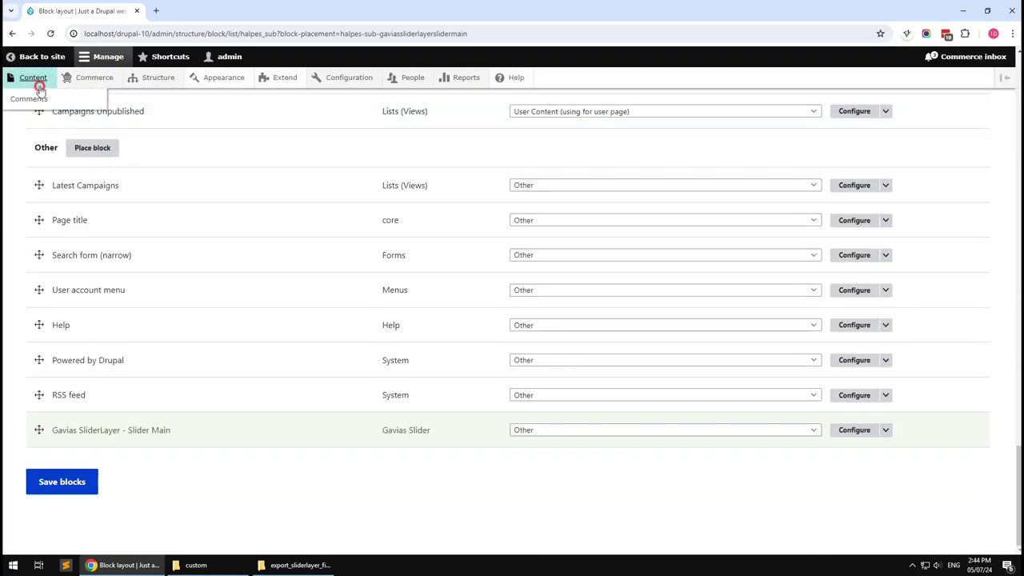
Step: Edit the Home Page and set the first row's Drupal Block element to Gavias SliderLayer - Slider Main
click(32, 78)
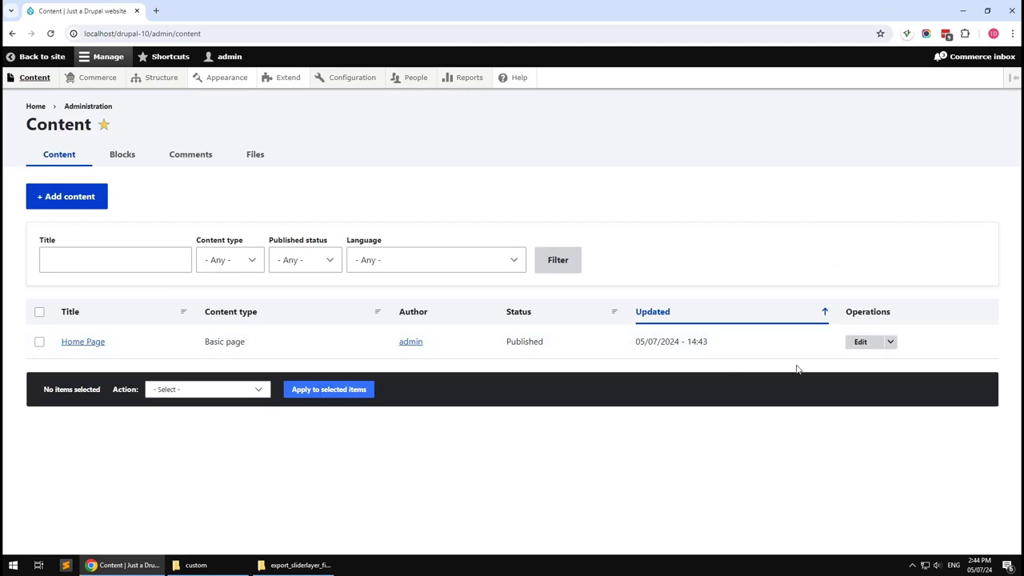
click(861, 341)
scroll(222, 381, down, 2)
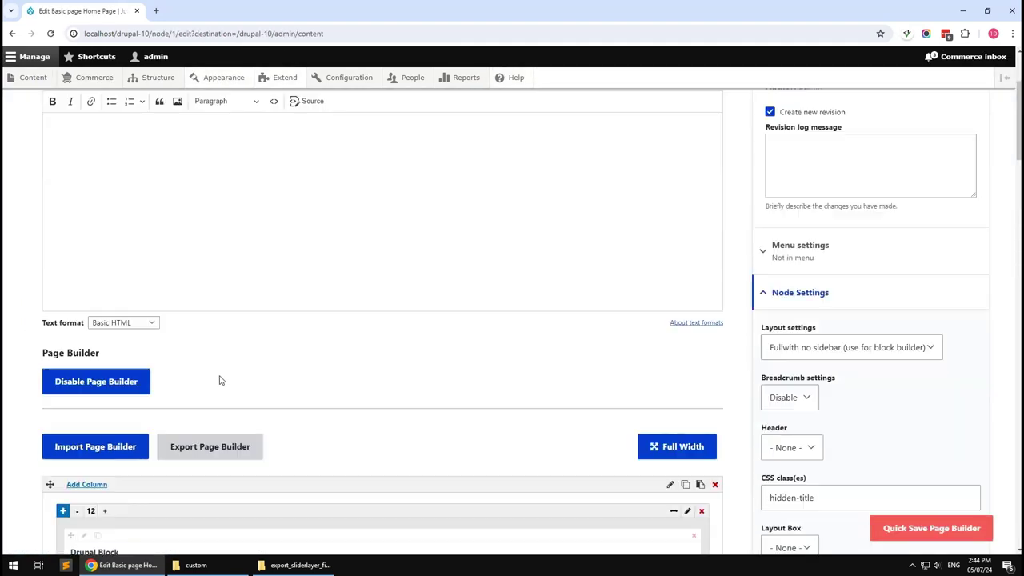
scroll(222, 381, down, 3)
click(83, 330)
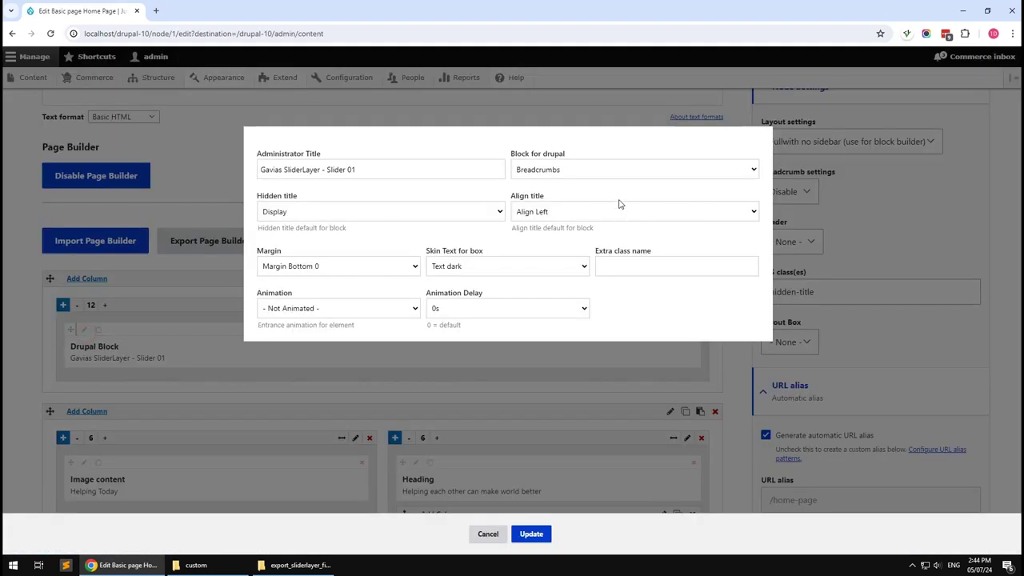
click(620, 171)
click(607, 227)
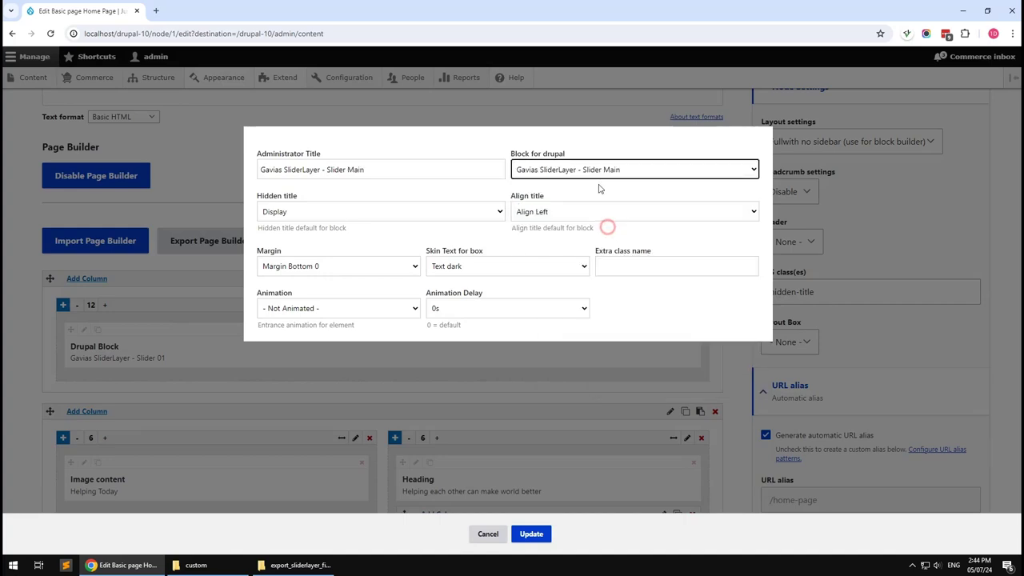
click(532, 534)
Step: View the Home Page in a new tab and look over its slider and the sections below
scroll(291, 314, up, 4)
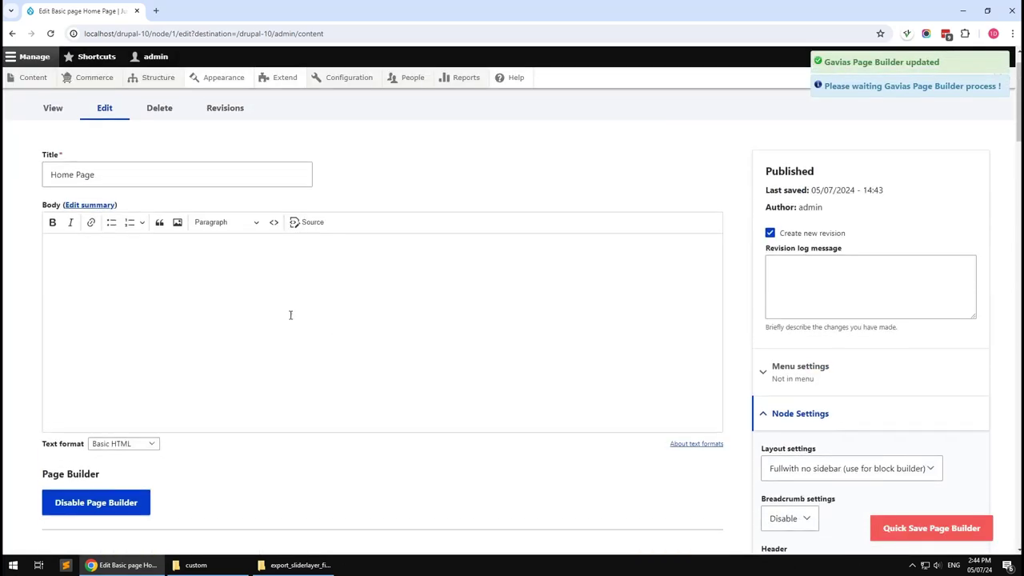
click(205, 8)
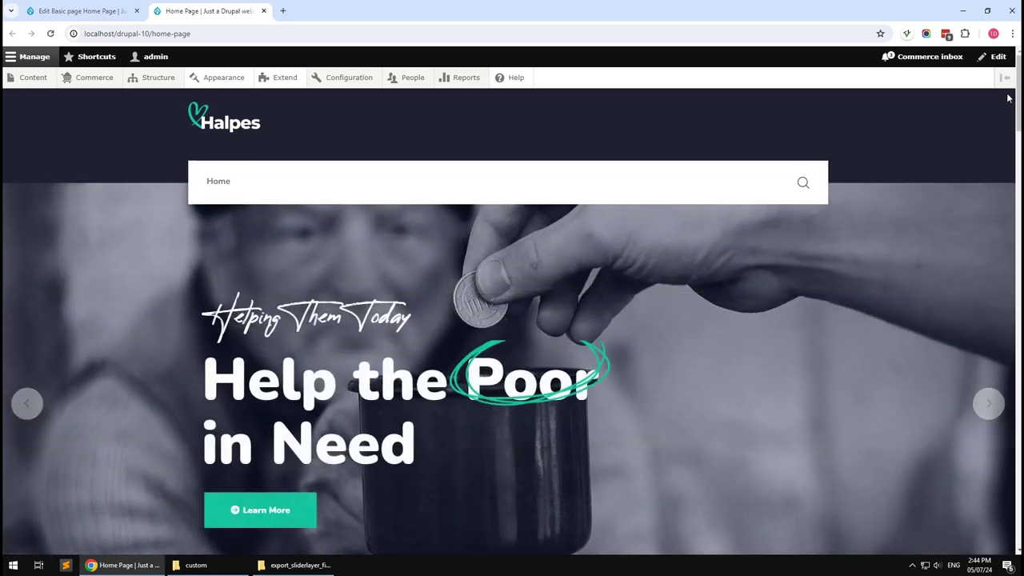
scroll(1008, 146, down, 3)
scroll(1008, 147, down, 20)
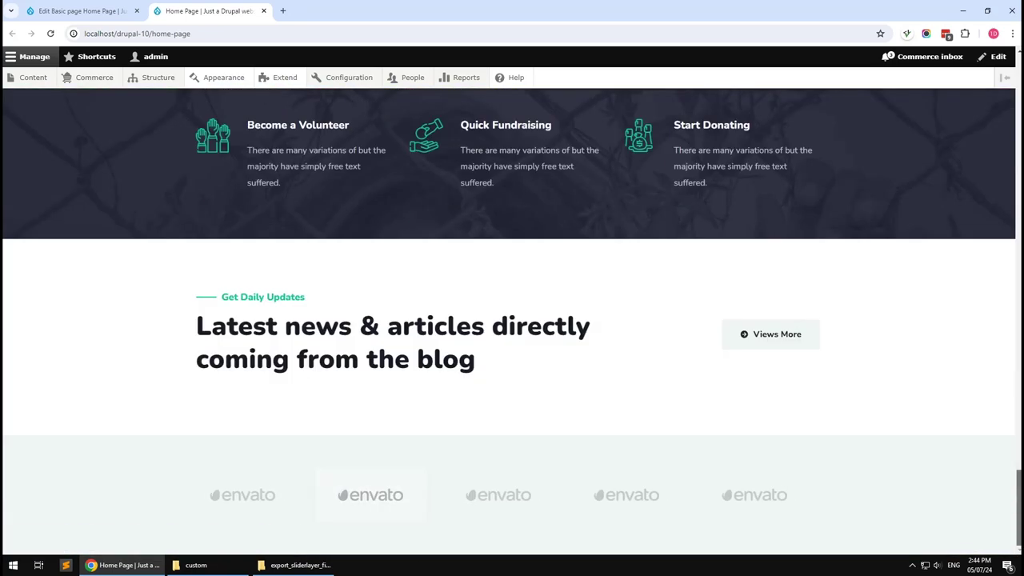
drag(1019, 508, 1012, 82)
Step: Set the default front page to /node/1 in the basic site settings, save, and check the site's front page
mouse_move(173, 83)
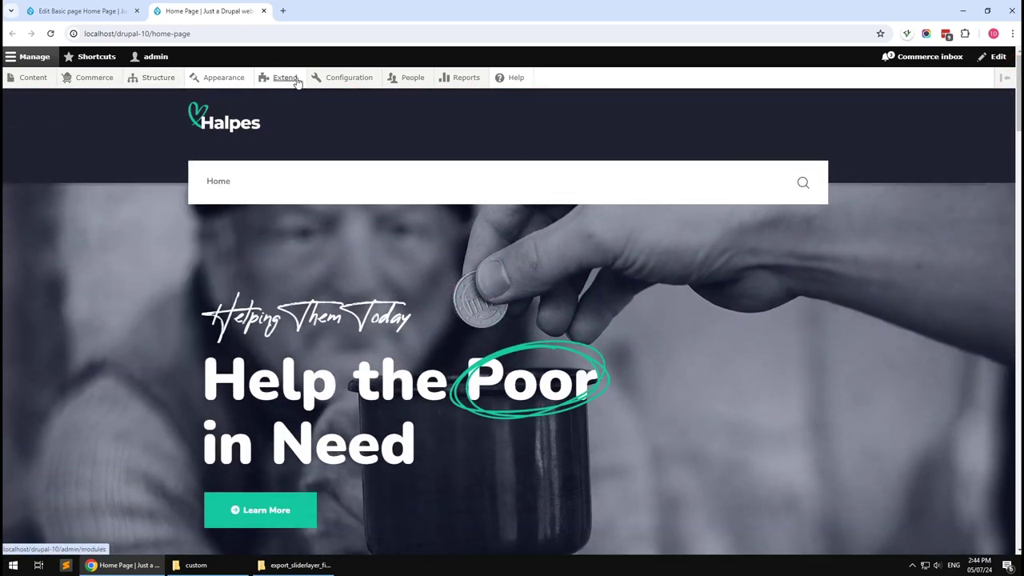
mouse_move(349, 78)
mouse_move(344, 120)
click(453, 122)
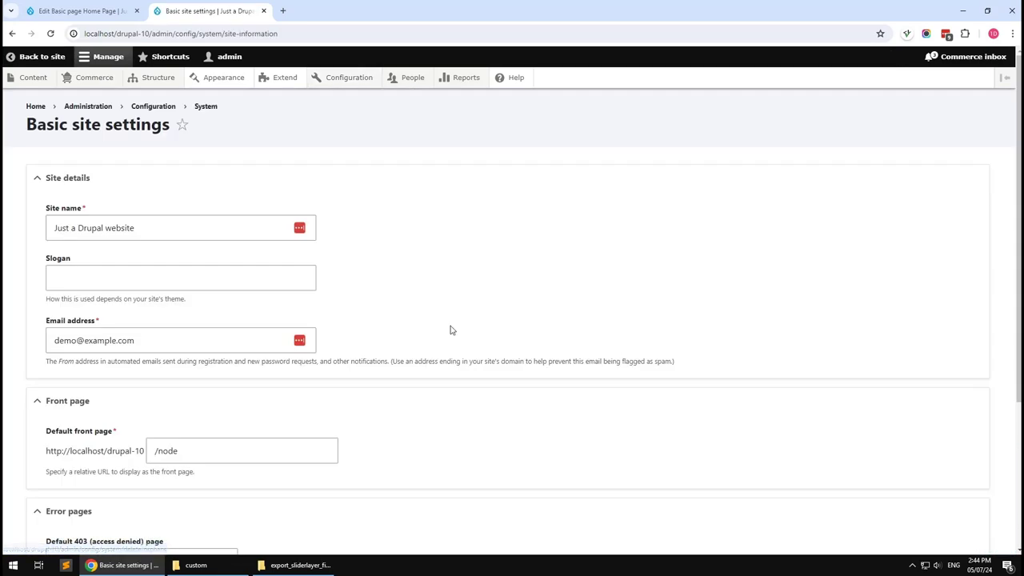
click(248, 443)
text(/node/)
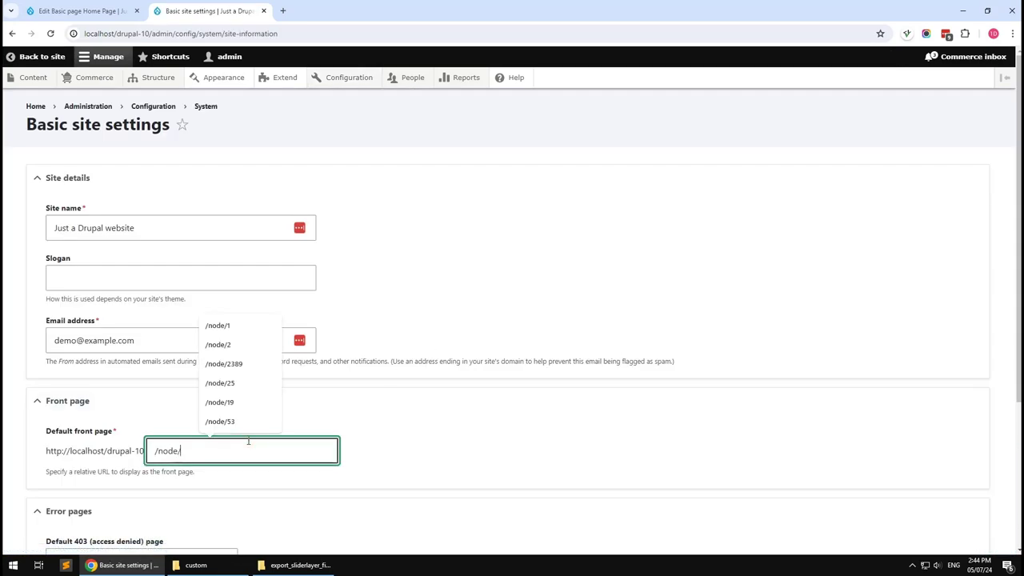
text(1)
scroll(224, 503, down, 3)
click(70, 484)
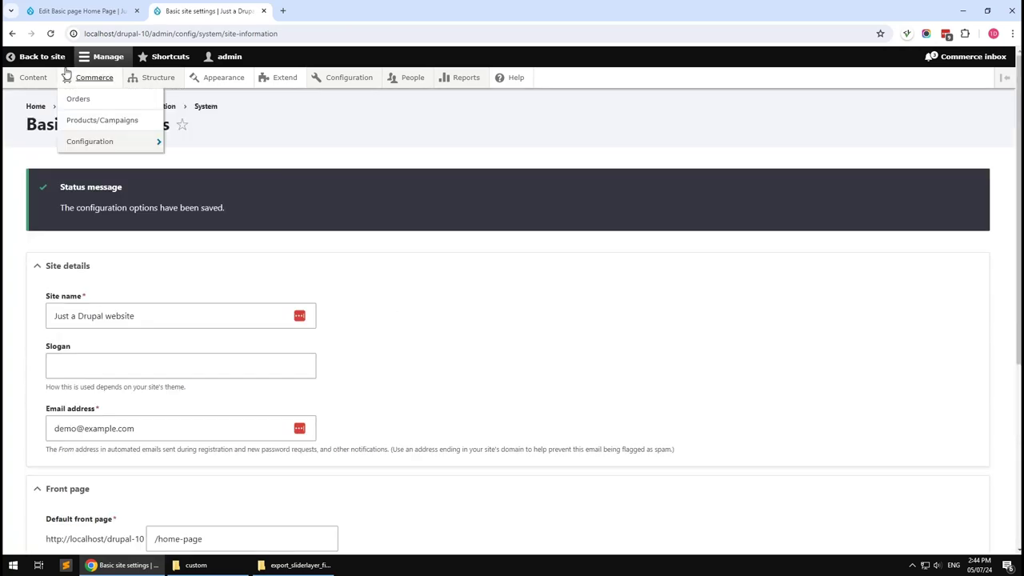
click(40, 56)
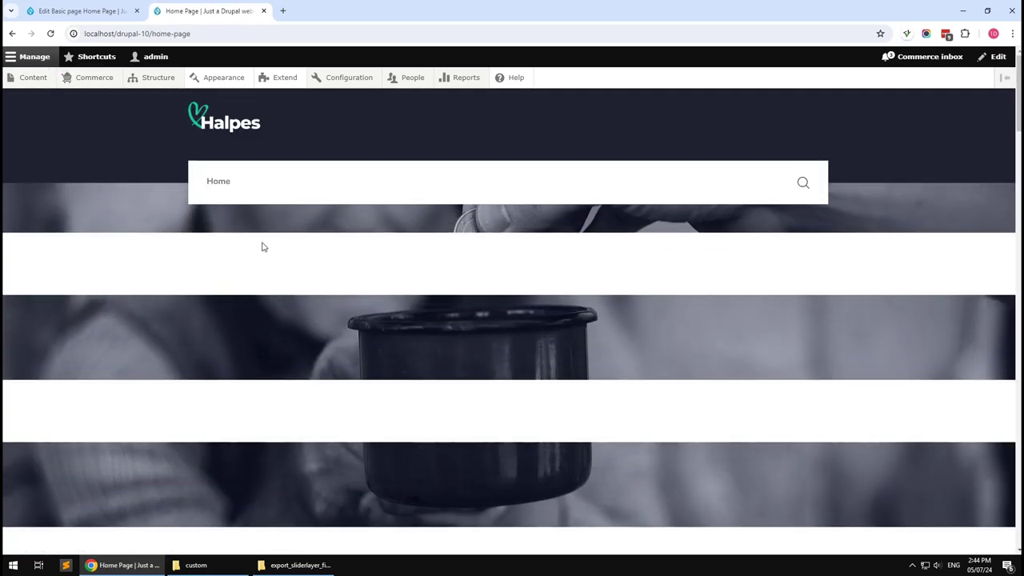
click(230, 128)
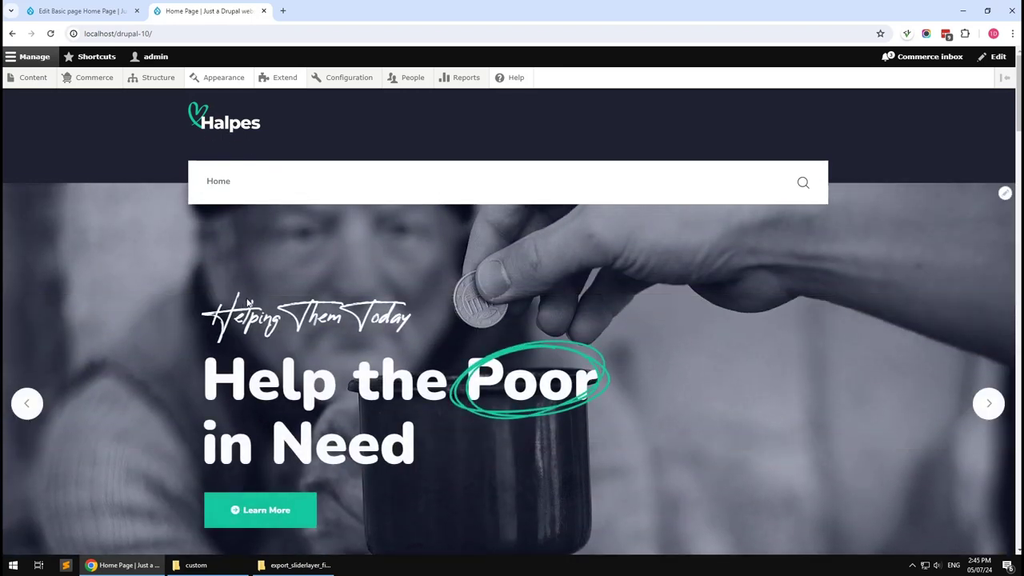
Step: Create a Gavias block builder titled Footer with machine name footer and open its configuration
mouse_move(158, 77)
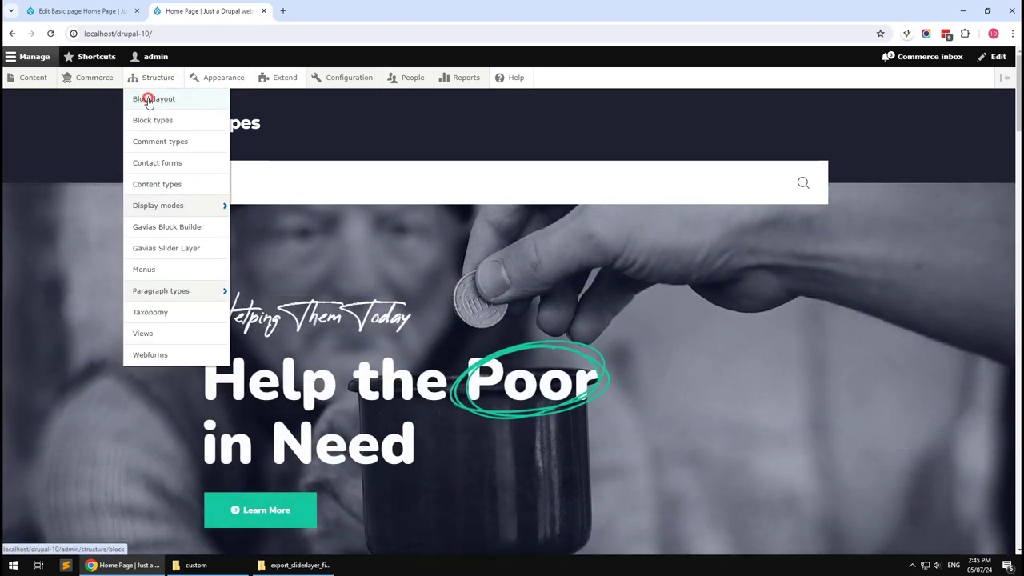
click(152, 98)
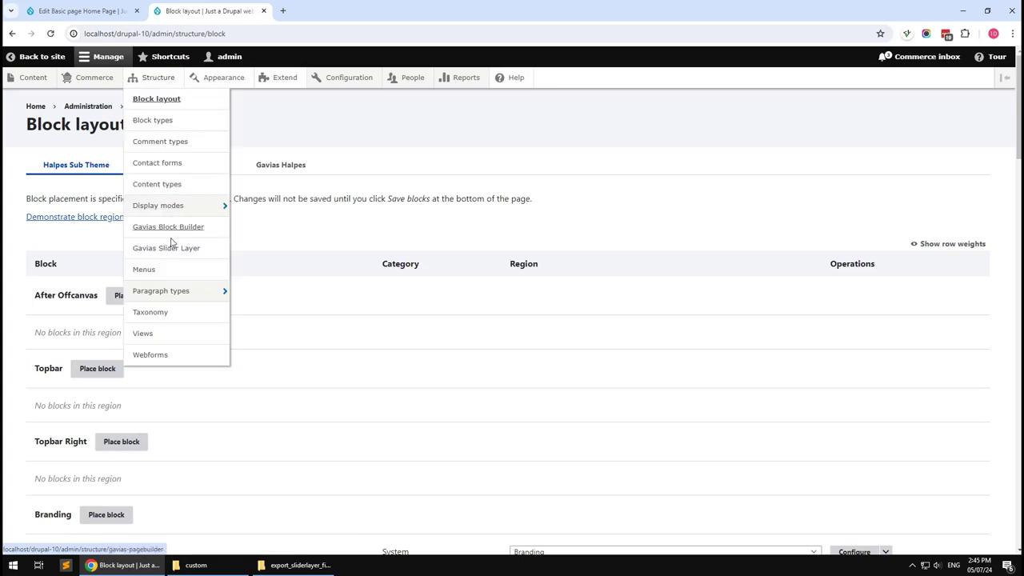
click(176, 231)
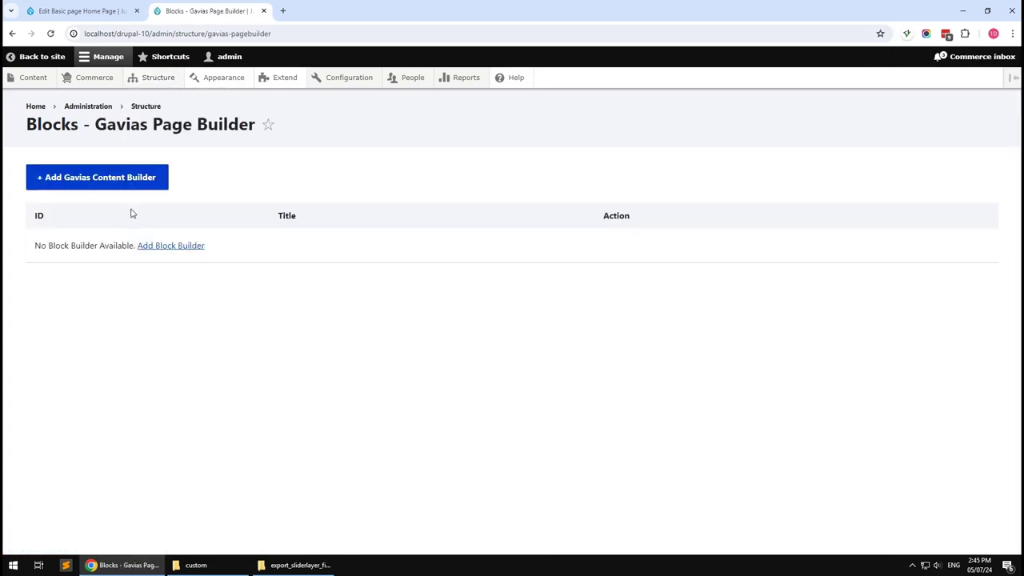
click(156, 244)
click(216, 190)
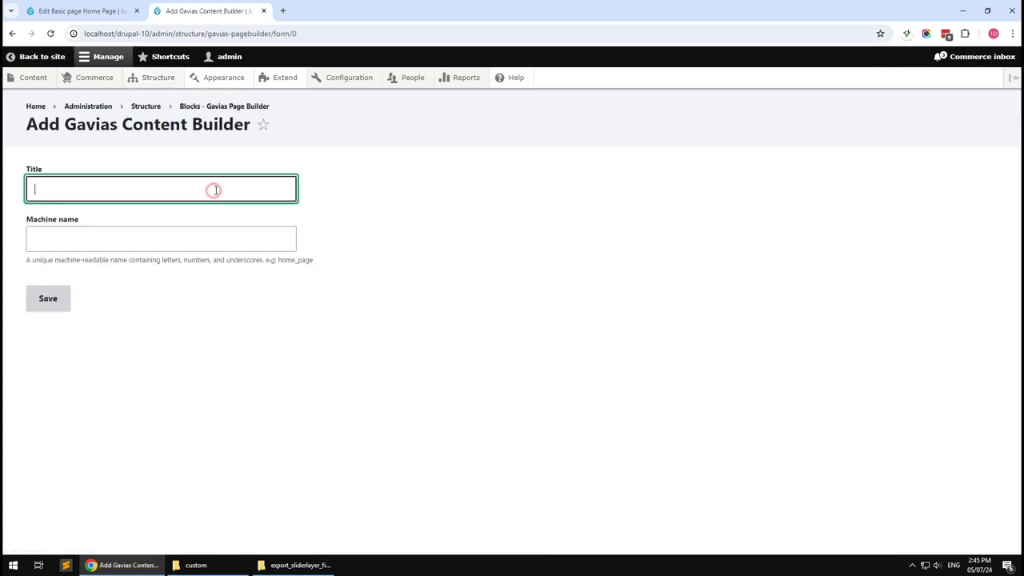
click(184, 240)
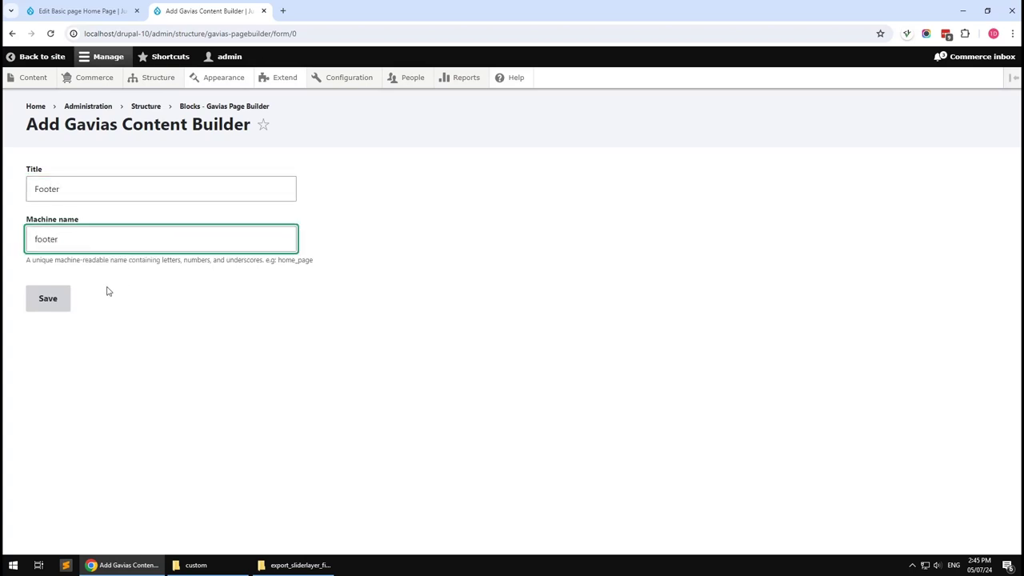
click(59, 300)
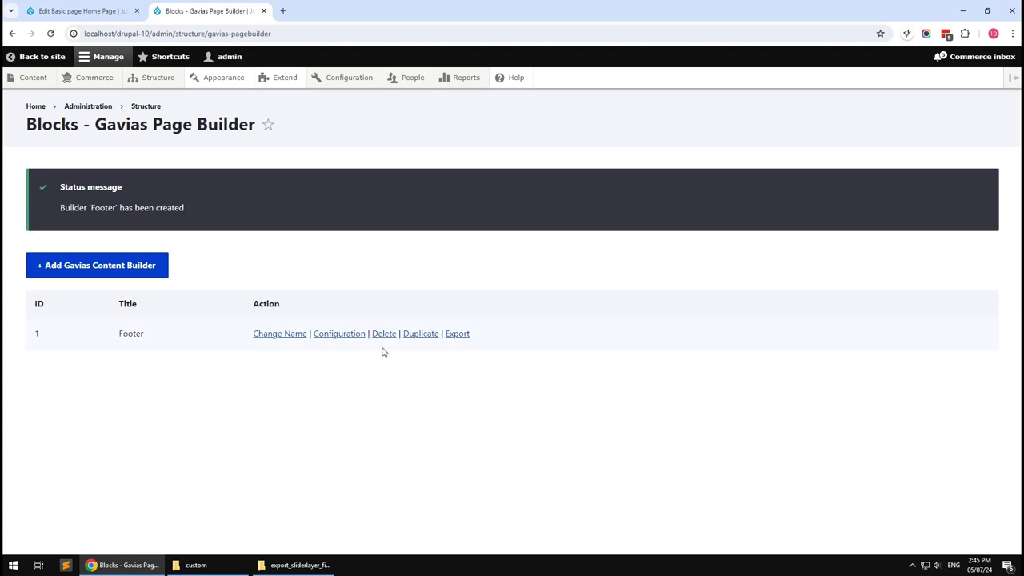
click(340, 336)
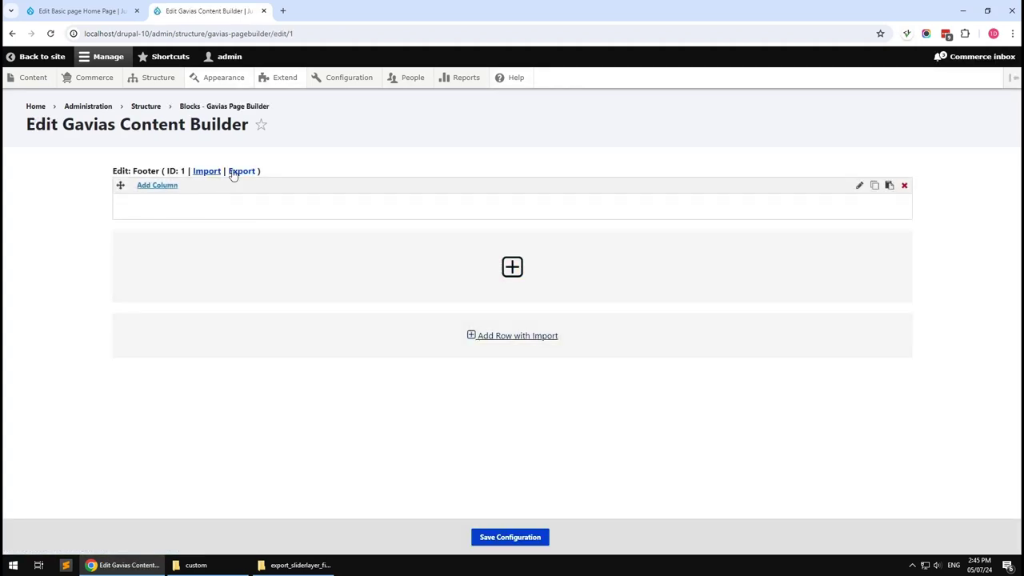
Step: Import 02-block-footer.txt from the theme's export_pagebuilder_files folder into the Footer block builder and save it
click(296, 565)
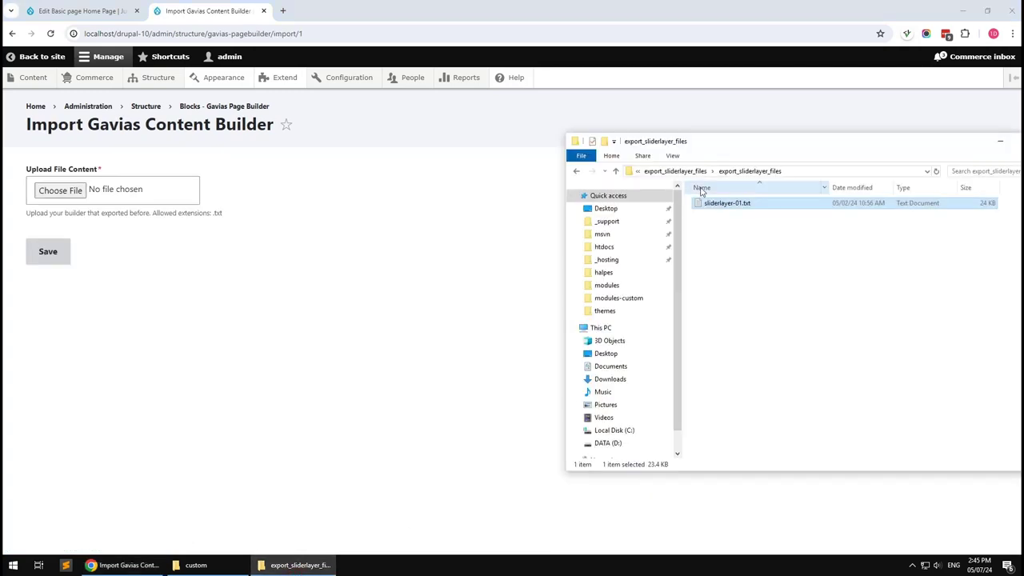
click(698, 172)
click(772, 171)
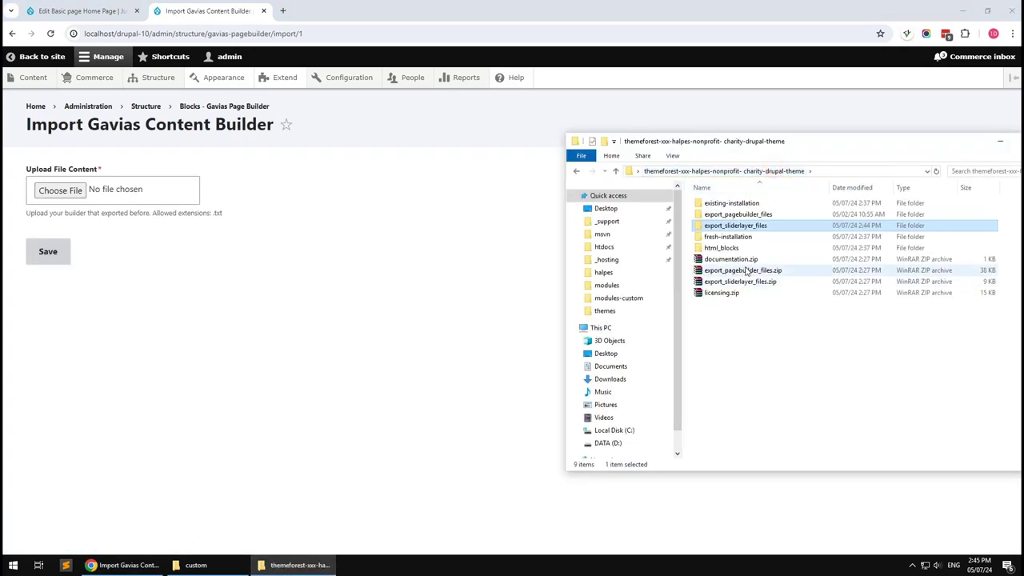
double_click(734, 214)
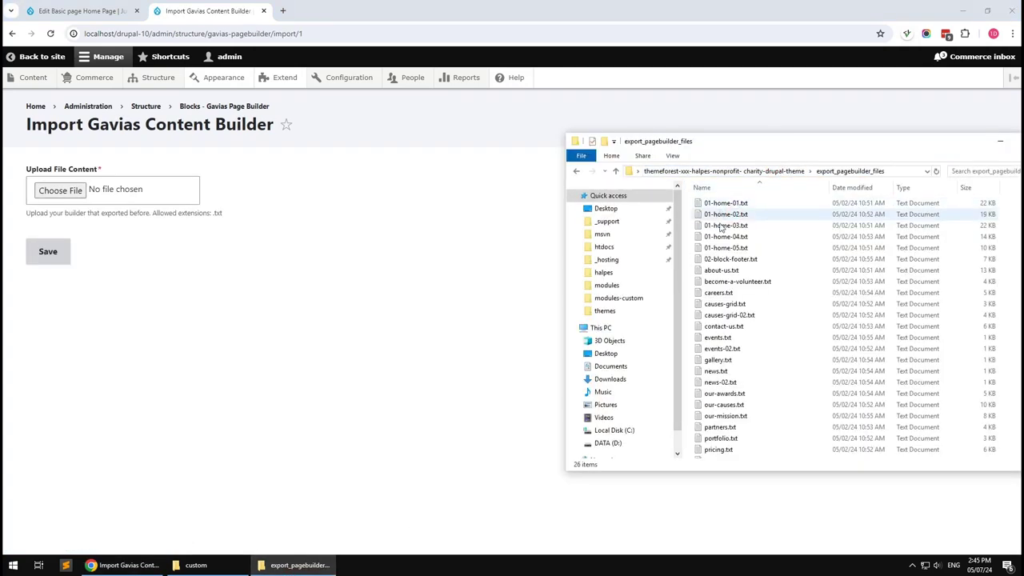
click(719, 261)
drag(446, 264, 64, 190)
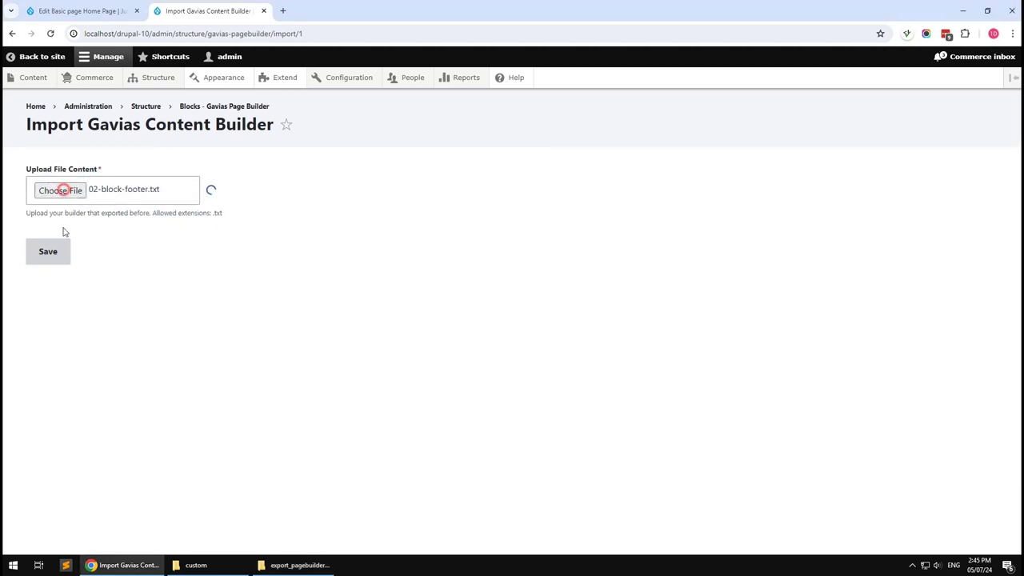
click(55, 242)
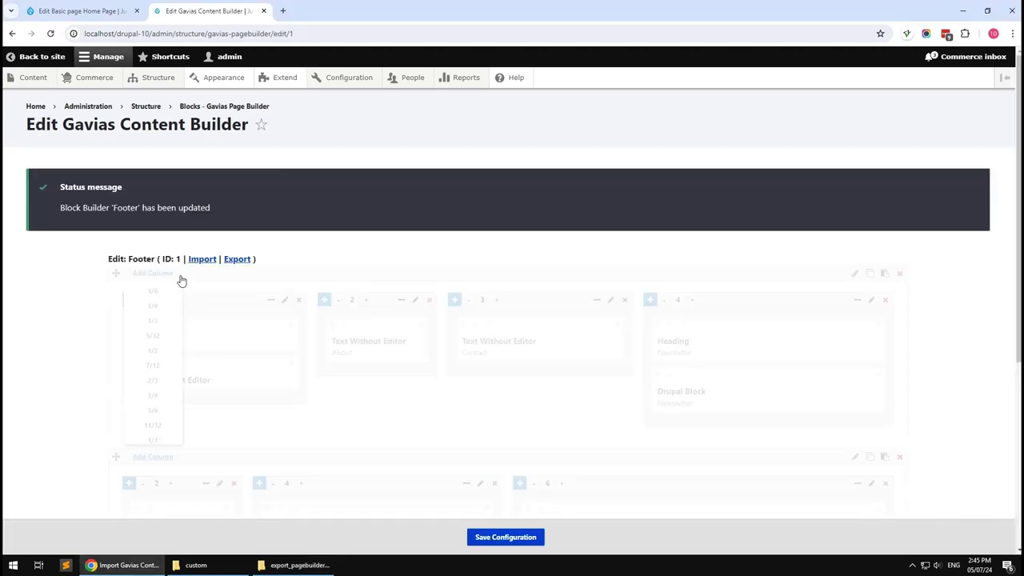
Step: Place the Gavias Content Builder - Footer block in the Footer region with its title hidden and save the block
mouse_move(158, 78)
click(154, 98)
scroll(101, 471, down, 3)
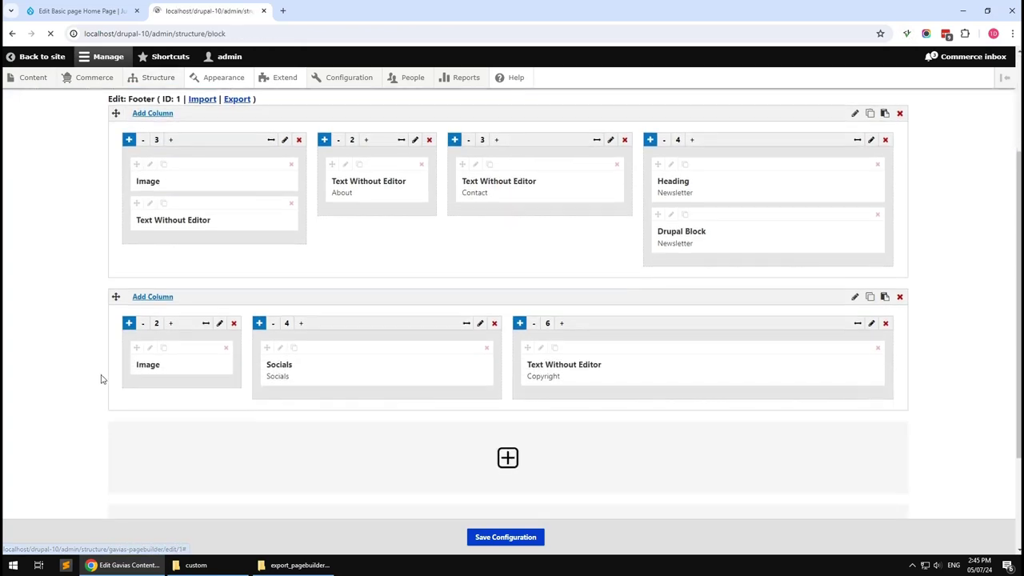
scroll(168, 425, down, 20)
scroll(186, 406, down, 5)
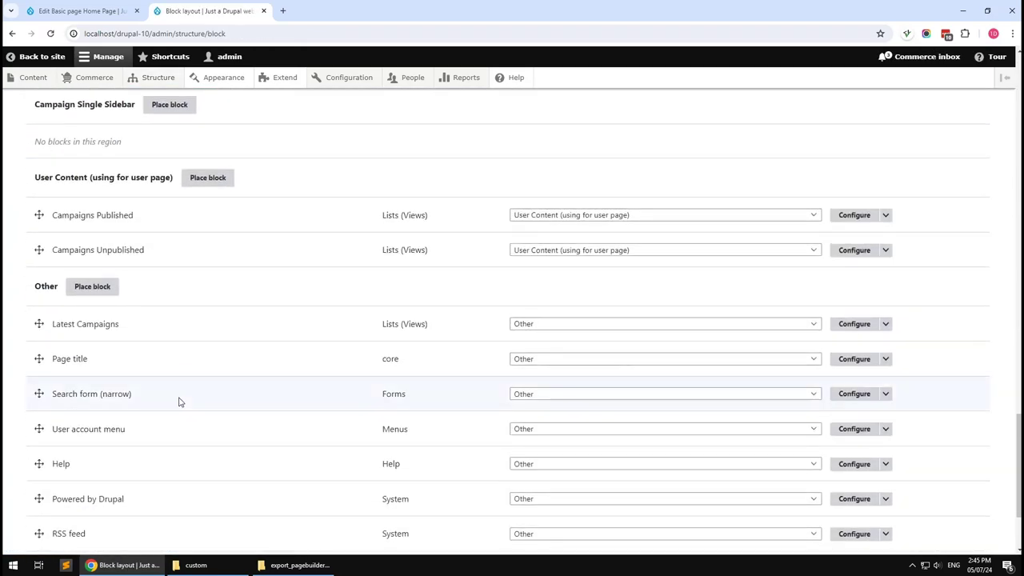
scroll(181, 402, up, 4)
click(94, 279)
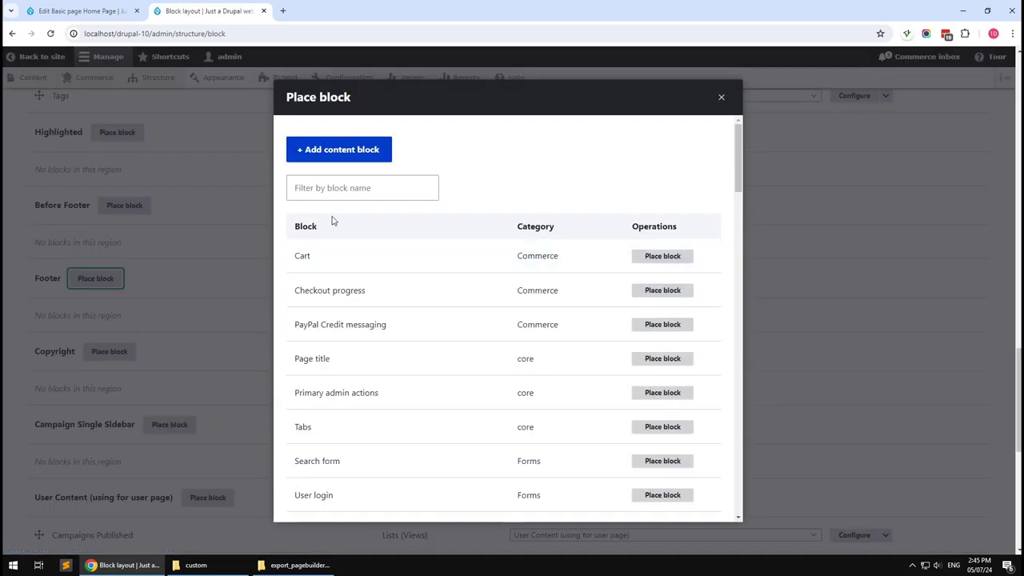
text(footer)
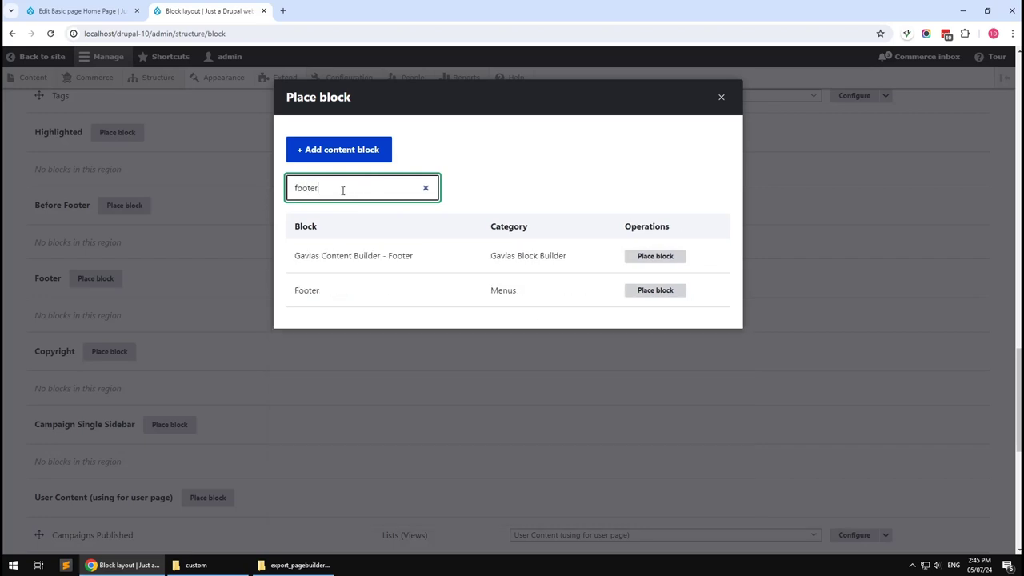
click(655, 256)
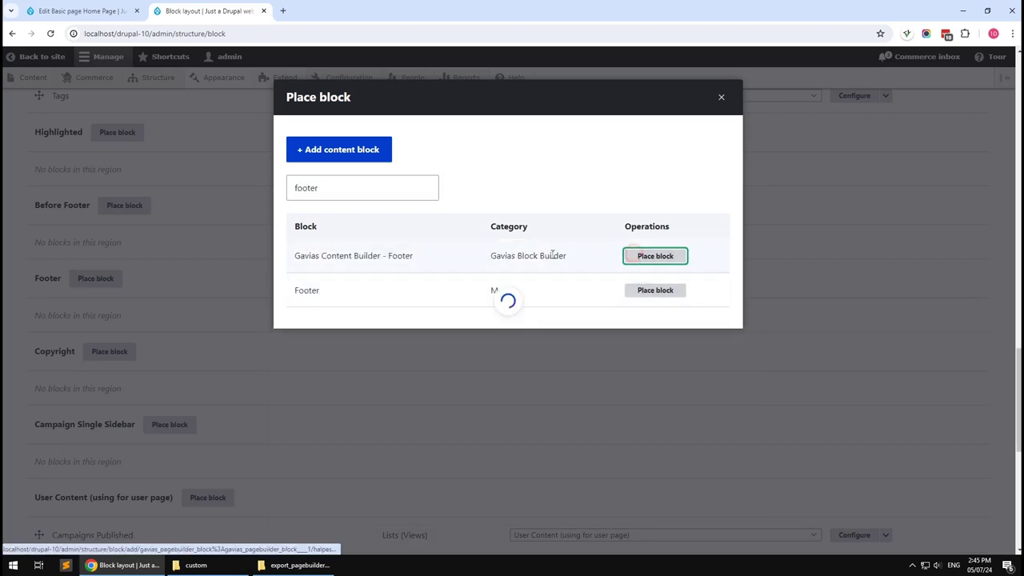
click(295, 245)
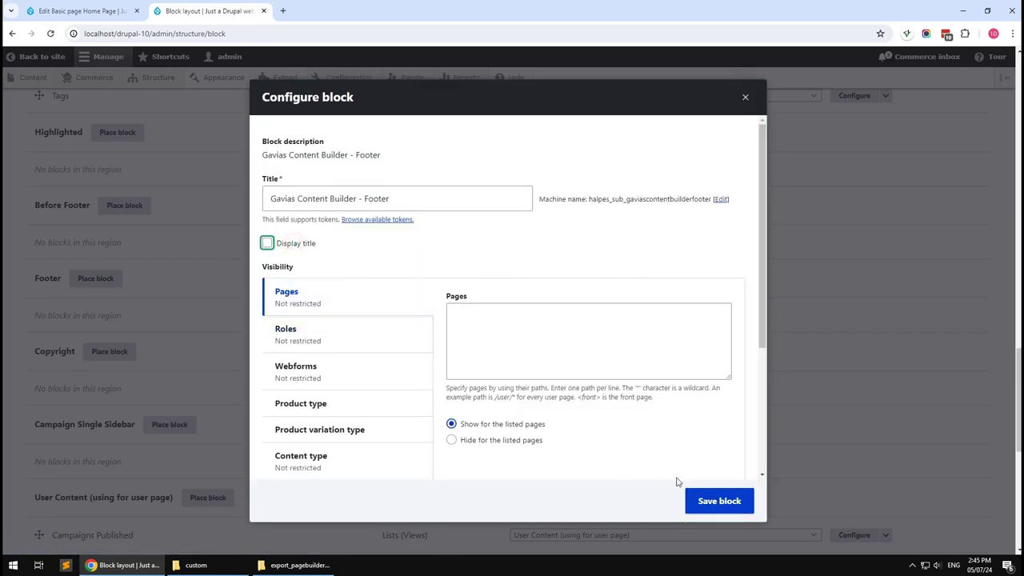
click(719, 500)
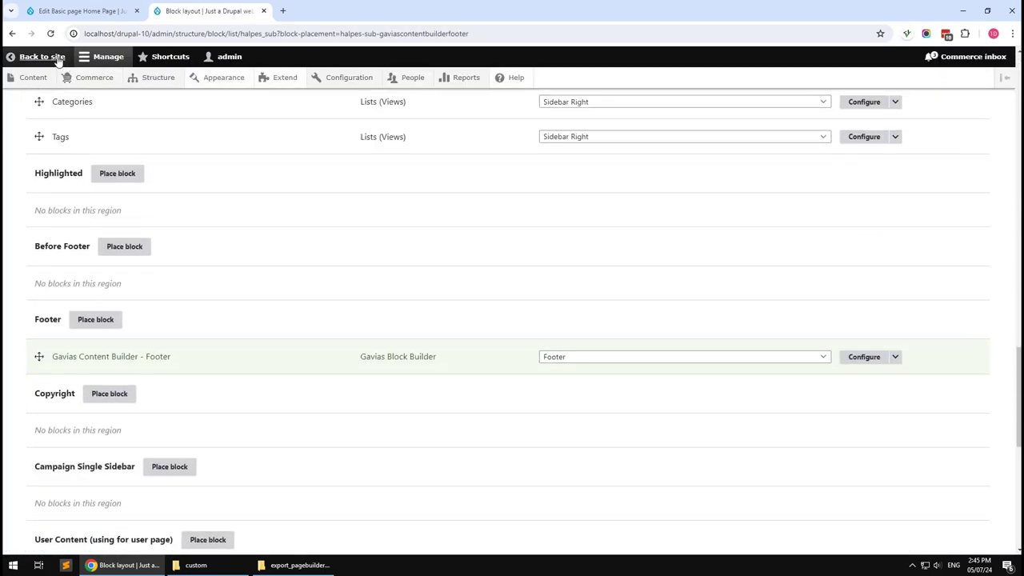
Step: Return to the site's front page and check the whole page down to the footer
click(42, 56)
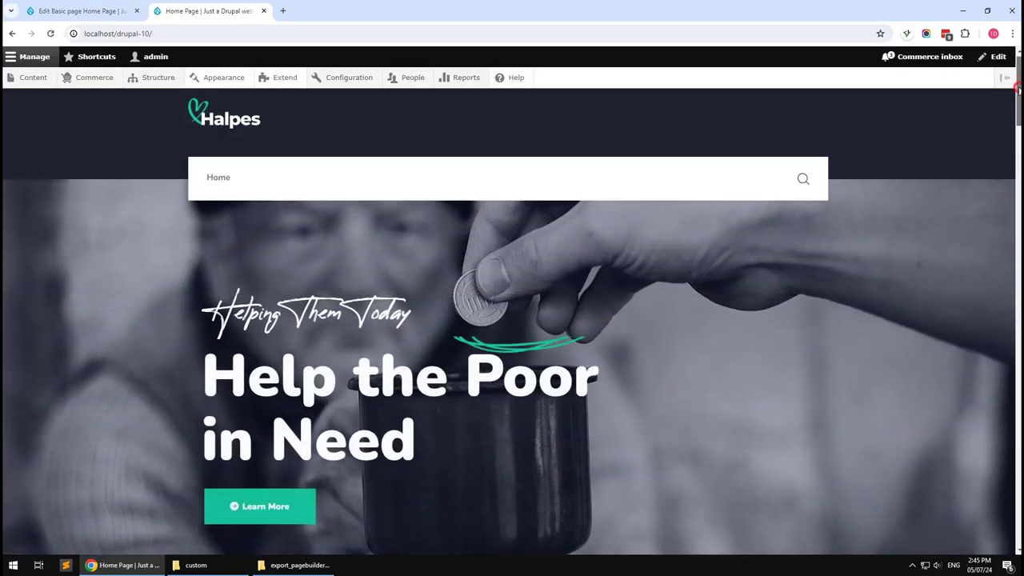
drag(1018, 92, 1017, 256)
scroll(512, 320, down, 15)
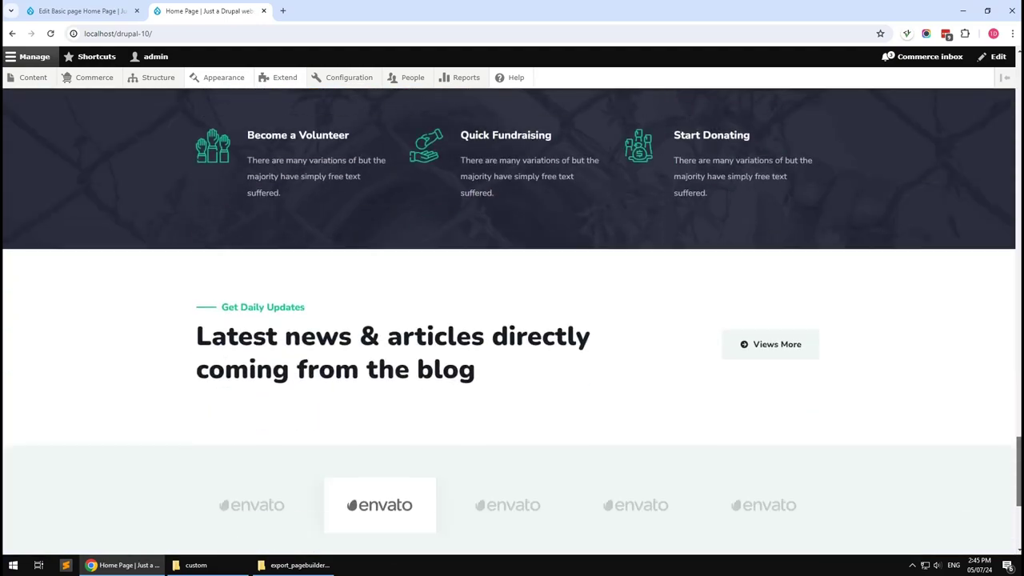
scroll(512, 320, up, 15)
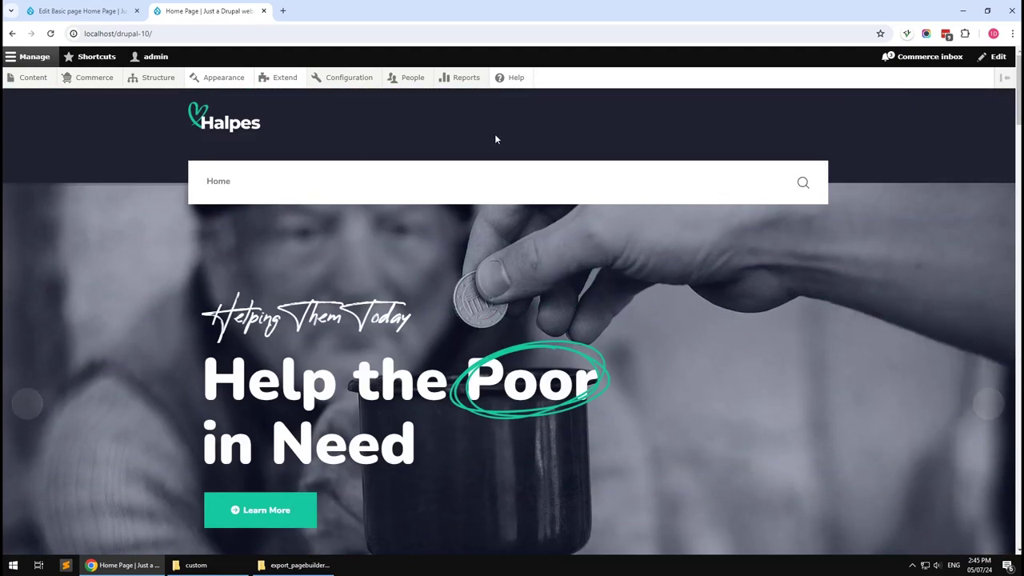
Step: Review the block regions of the Halpes Sub Theme in the block layout
mouse_move(162, 88)
click(159, 107)
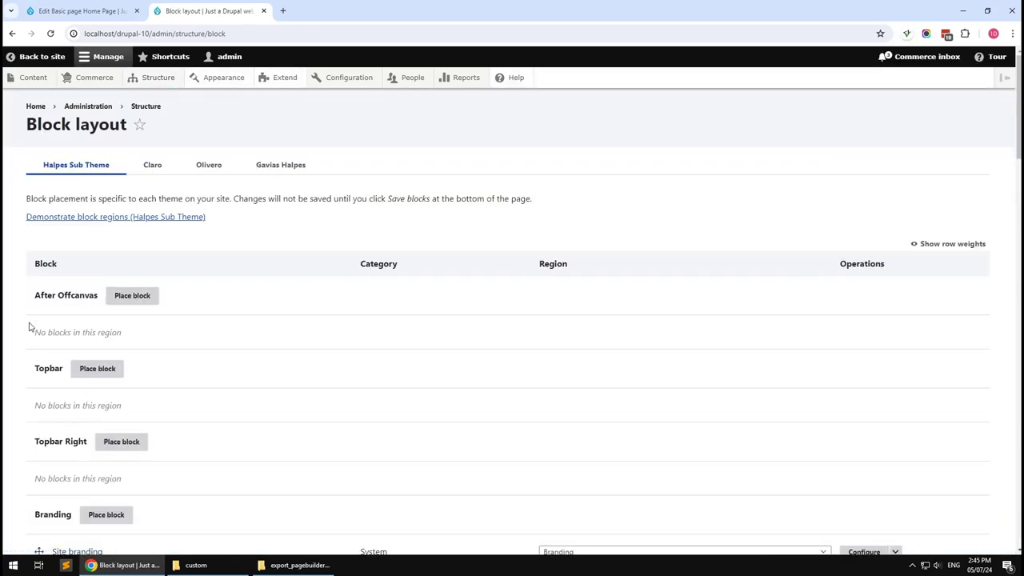
mouse_move(141, 83)
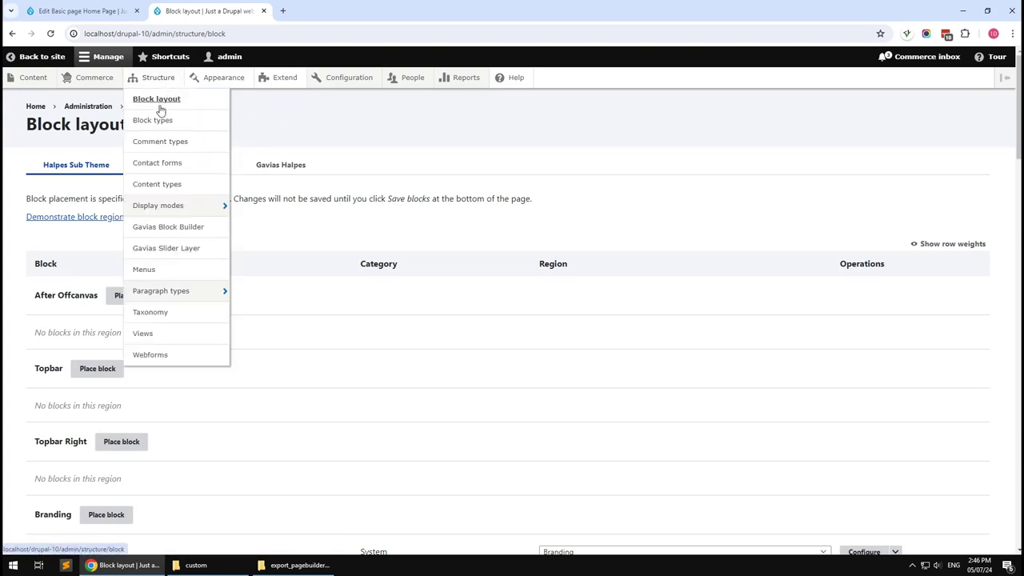
click(161, 112)
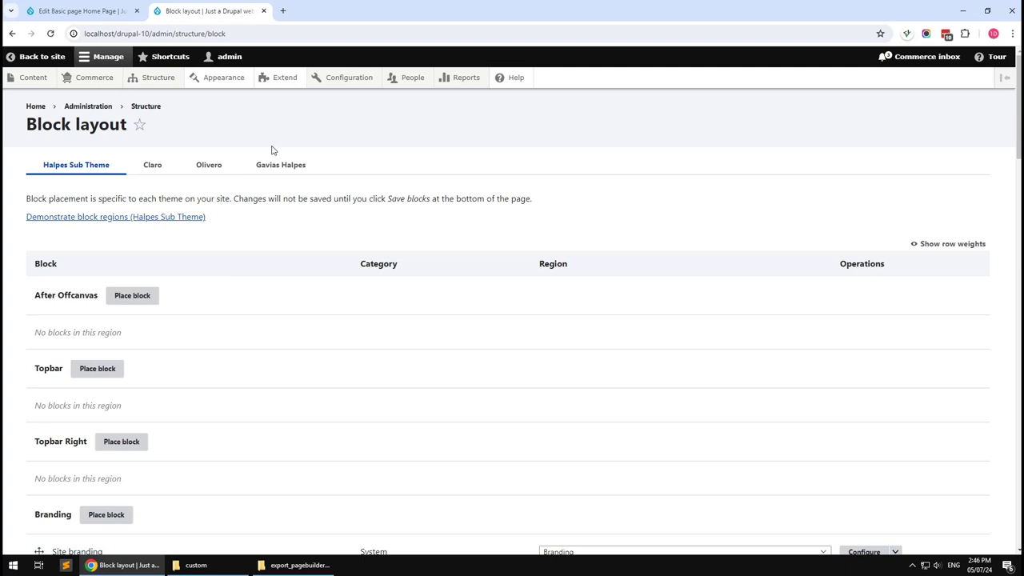
Step: Start a new content block described as Header Right with the Restricted HTML text format
click(35, 84)
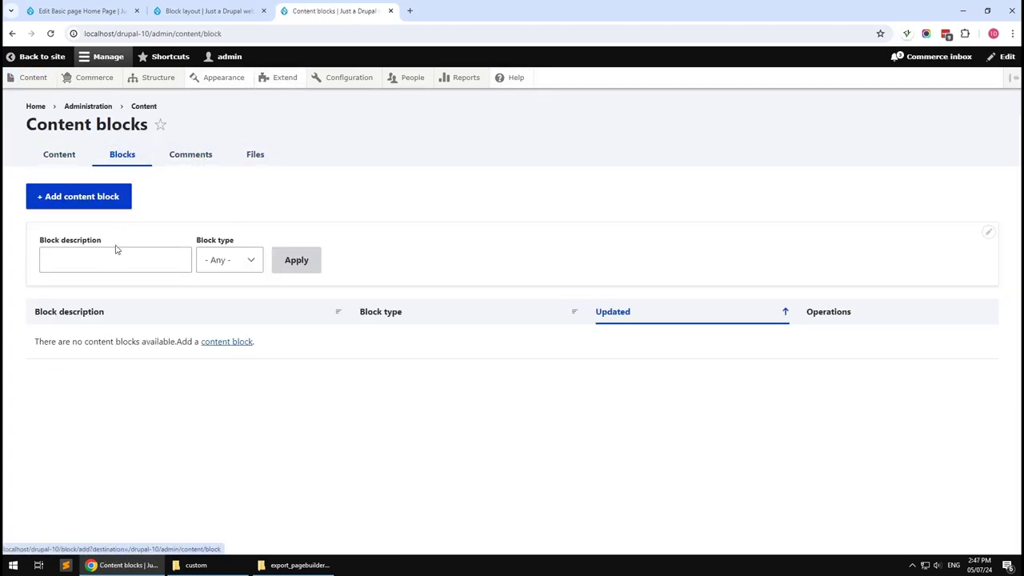
click(88, 199)
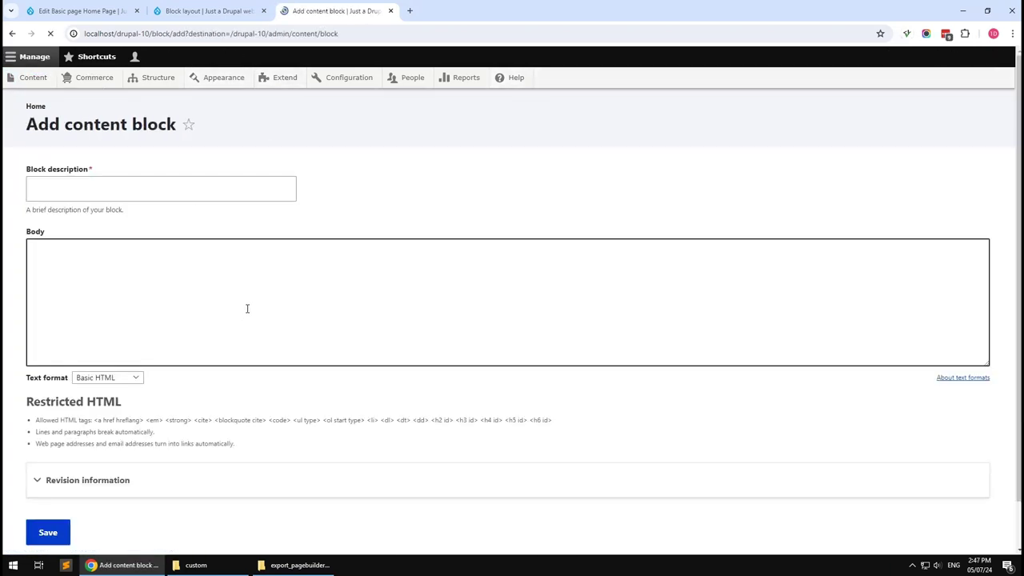
click(183, 191)
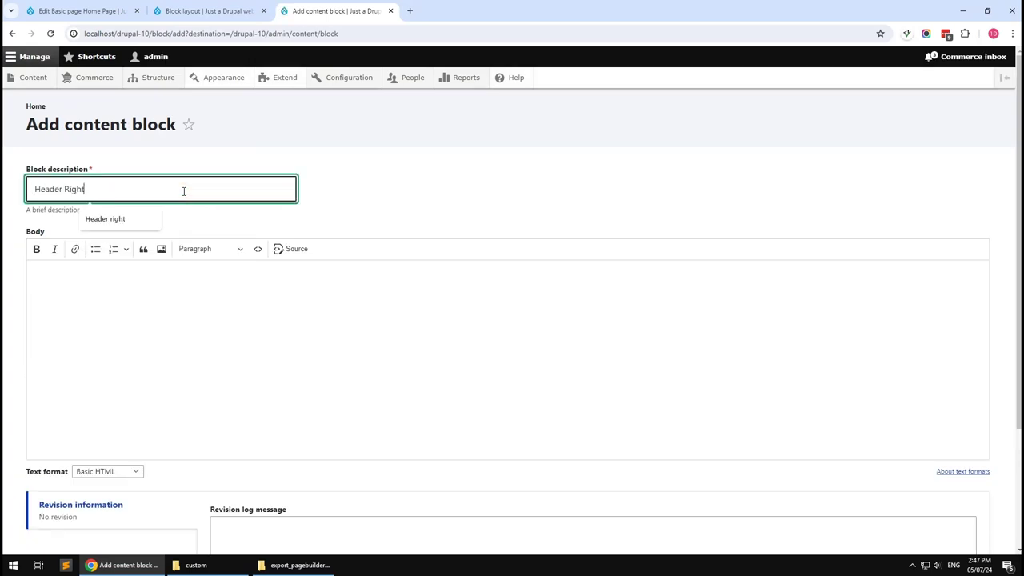
scroll(167, 343, down, 2)
click(108, 313)
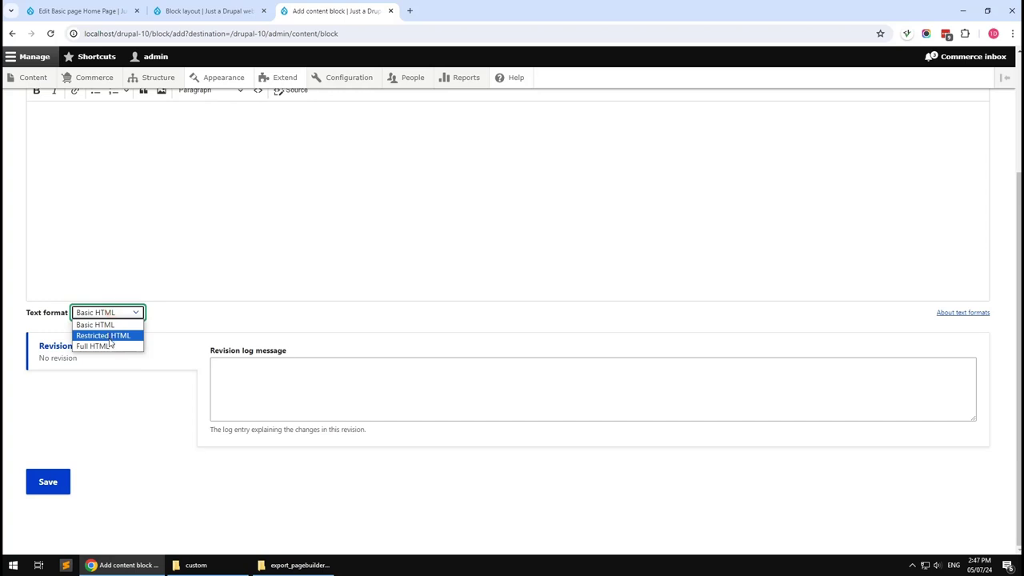
click(104, 336)
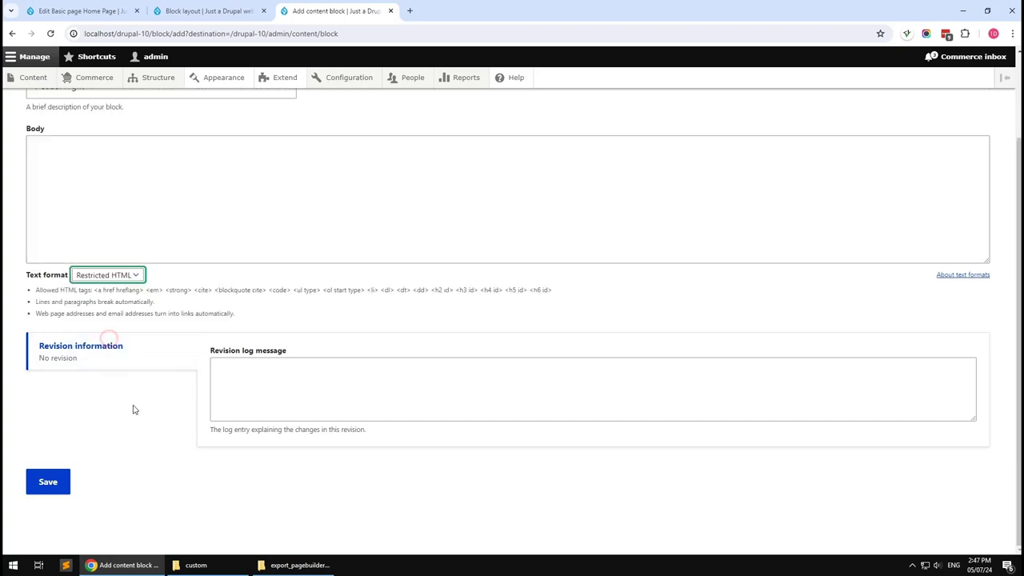
Step: Open header-right.html from the theme's html_blocks folder in Notepad++ and copy all of its markup
click(192, 565)
click(192, 565)
click(296, 565)
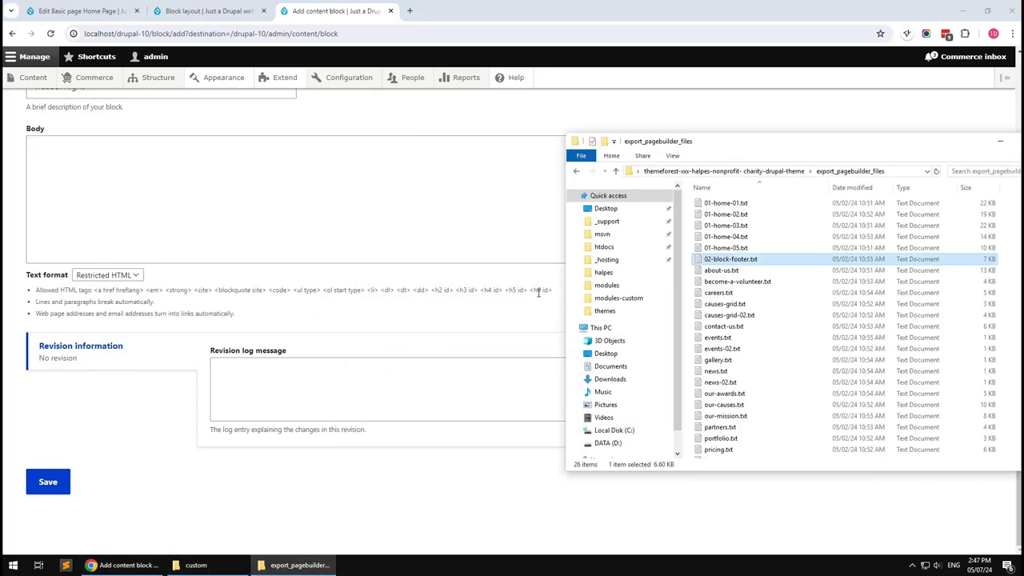
click(773, 171)
click(723, 248)
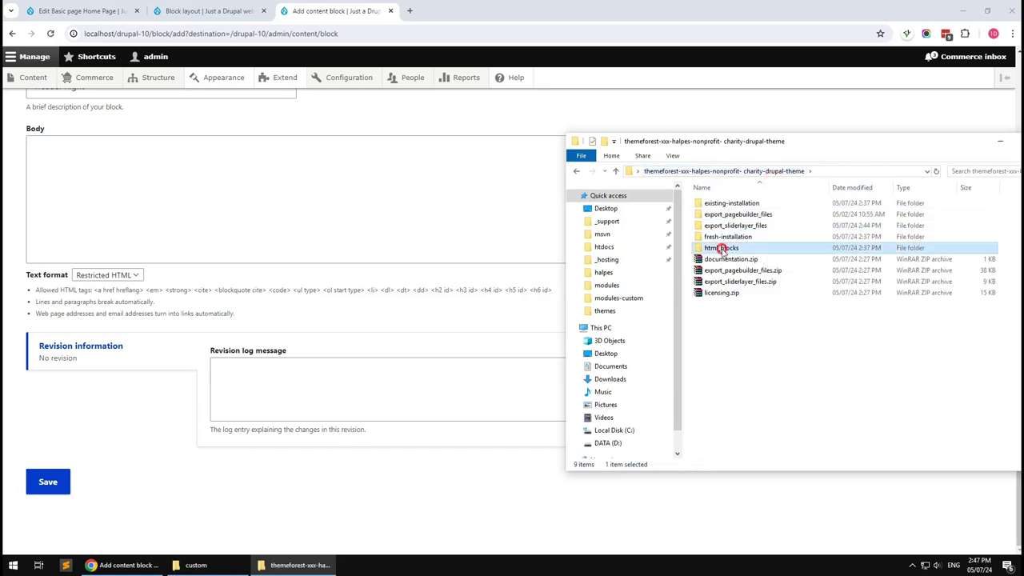
double_click(722, 248)
right_click(722, 204)
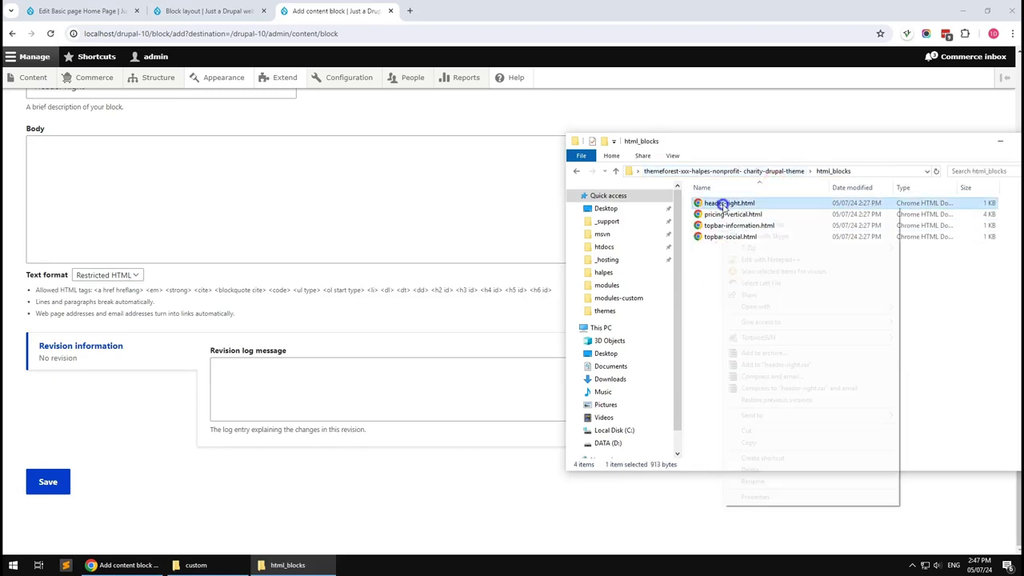
click(743, 259)
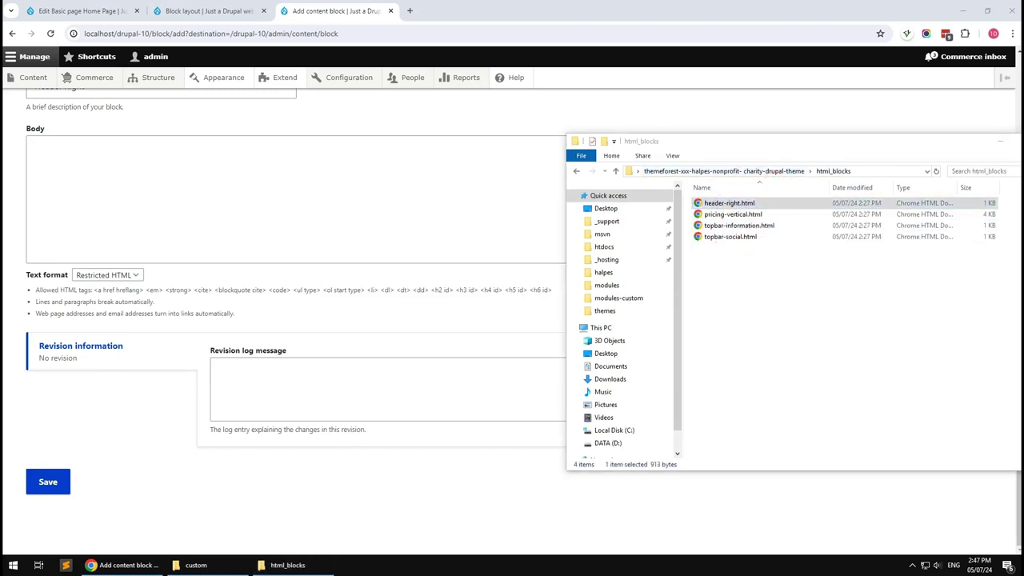
key(ctrl+a)
key(ctrl+c)
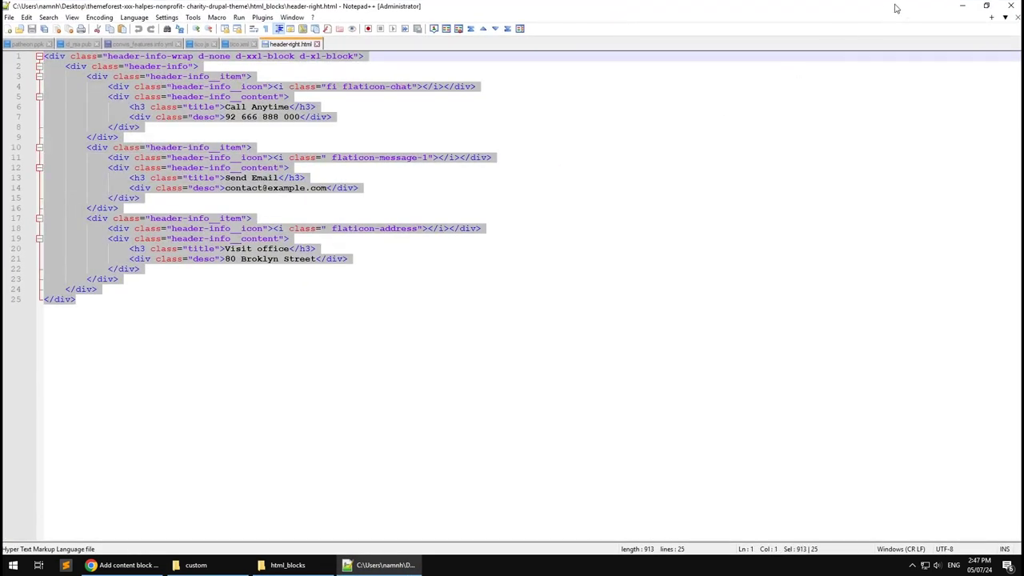
Step: Paste the copied header-right markup into the body of the Header Right content block and save it
click(960, 8)
click(386, 245)
key(ctrl+v)
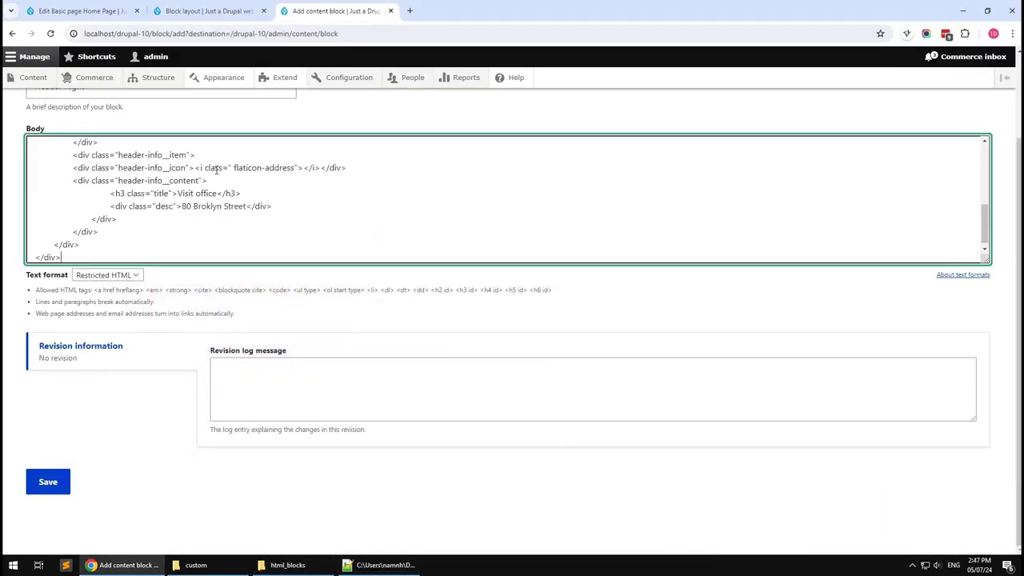
scroll(195, 194, up, 3)
scroll(196, 194, up, 3)
scroll(160, 440, down, 2)
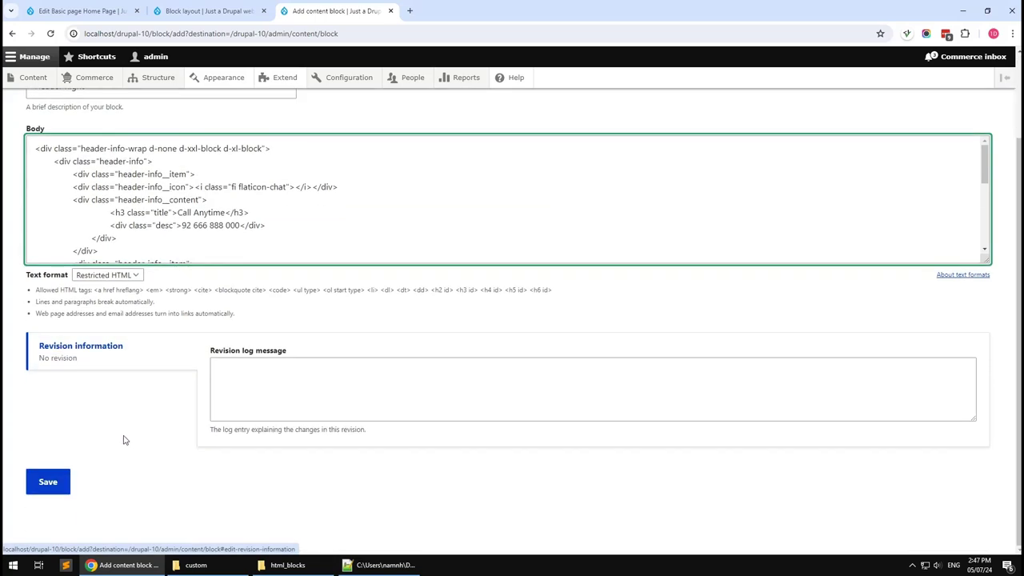
click(48, 482)
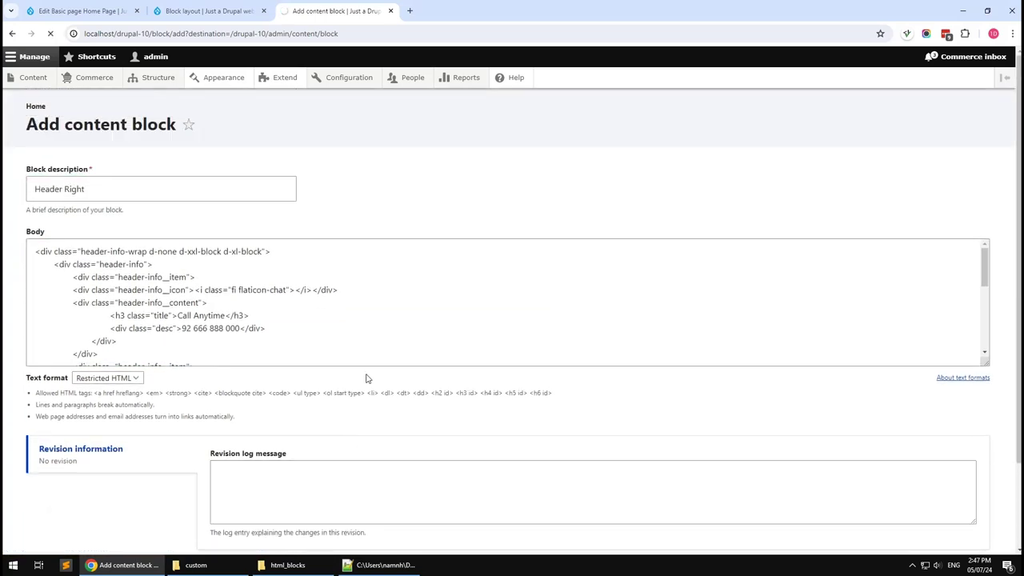
Step: Disable the Limit allowed HTML tags and correct faulty HTML filter in the Restricted HTML text format and save the format
mouse_move(337, 77)
mouse_move(349, 143)
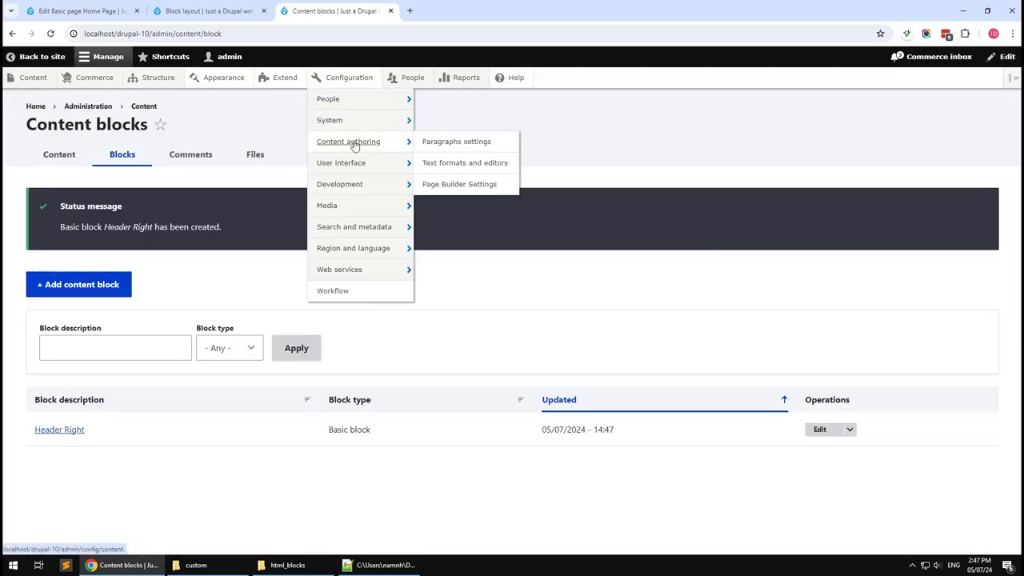
click(448, 168)
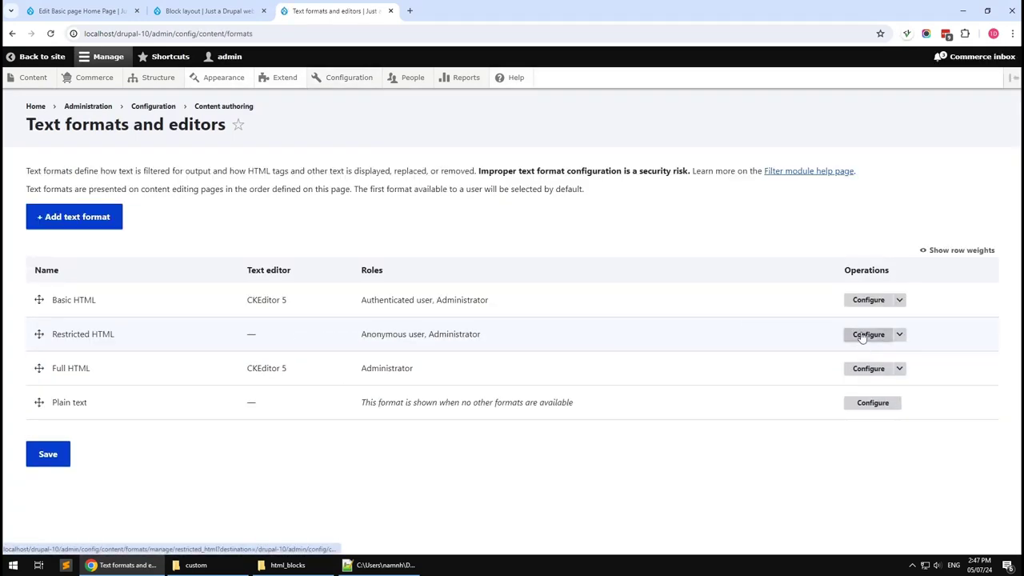
scroll(185, 304, down, 5)
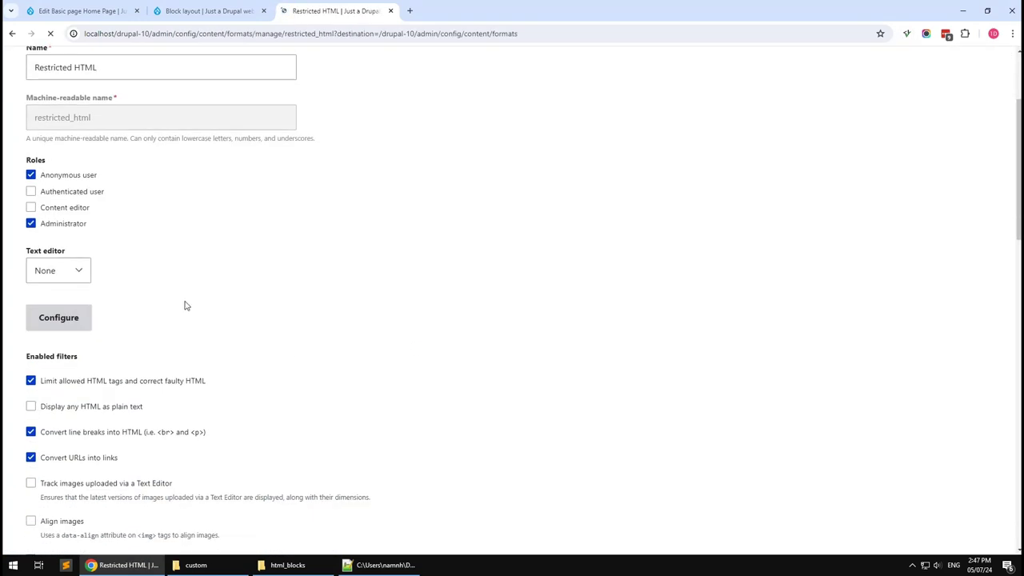
scroll(95, 338, down, 1)
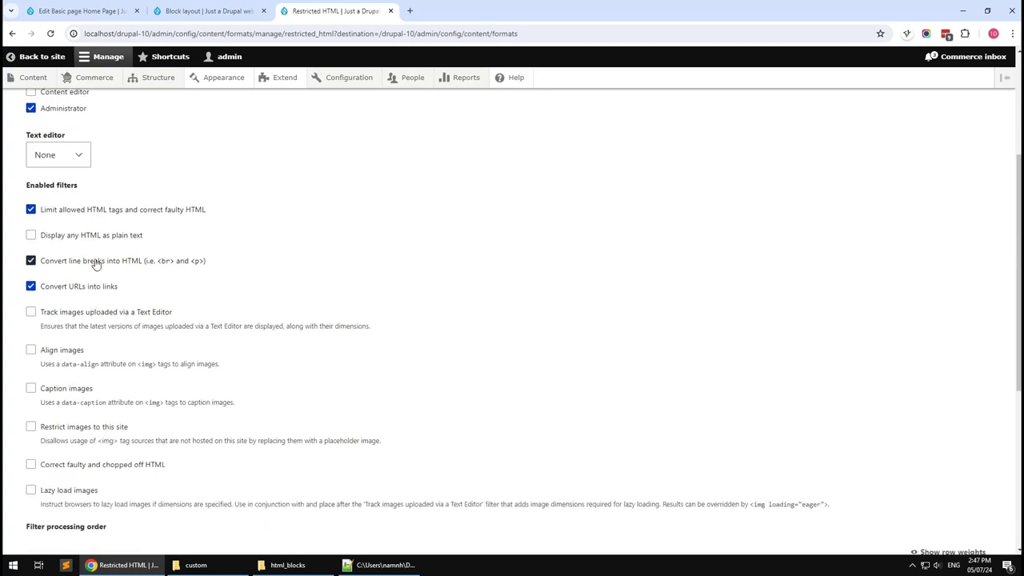
click(136, 215)
scroll(112, 352, down, 3)
click(86, 490)
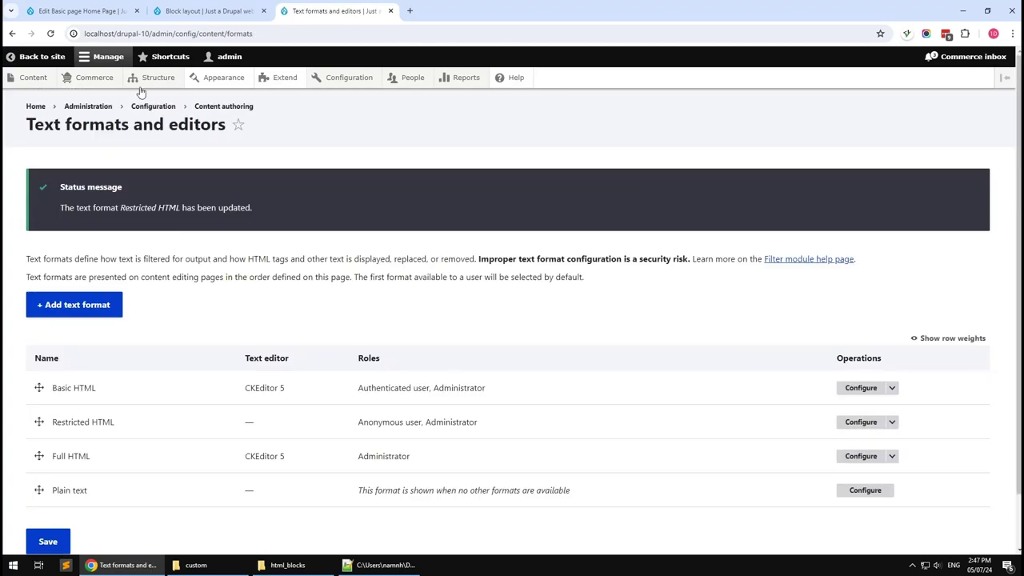
Step: Place the Header Right content block in the Header Right region with its title hidden and save the block
mouse_move(144, 80)
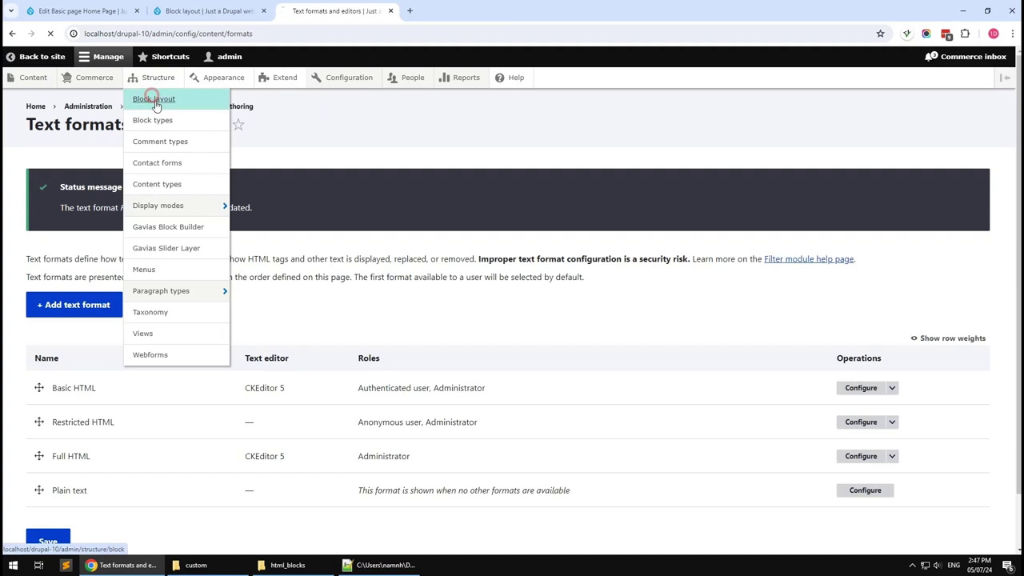
click(151, 99)
scroll(240, 320, down, 1)
scroll(225, 387, down, 1)
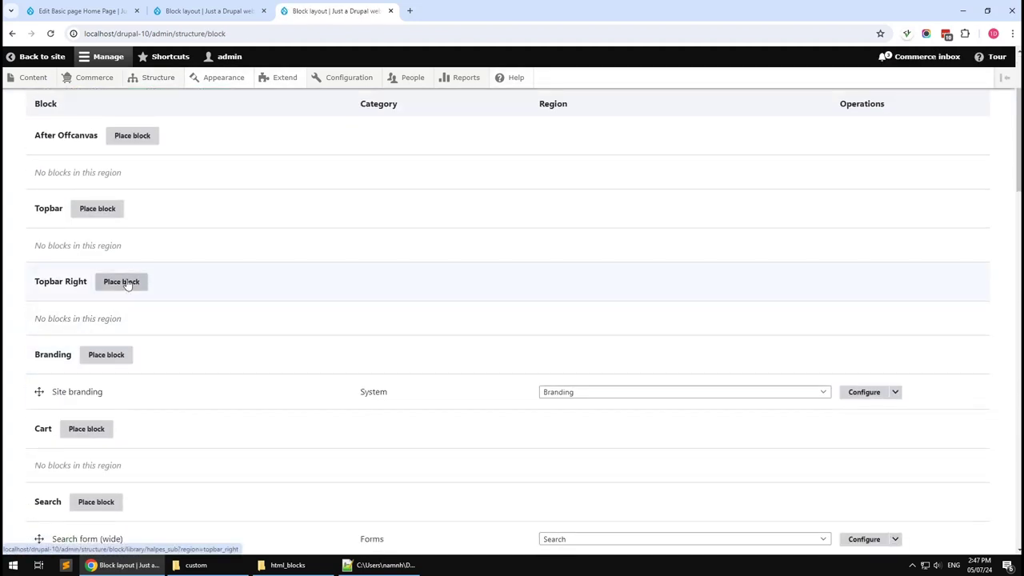
scroll(120, 368, down, 3)
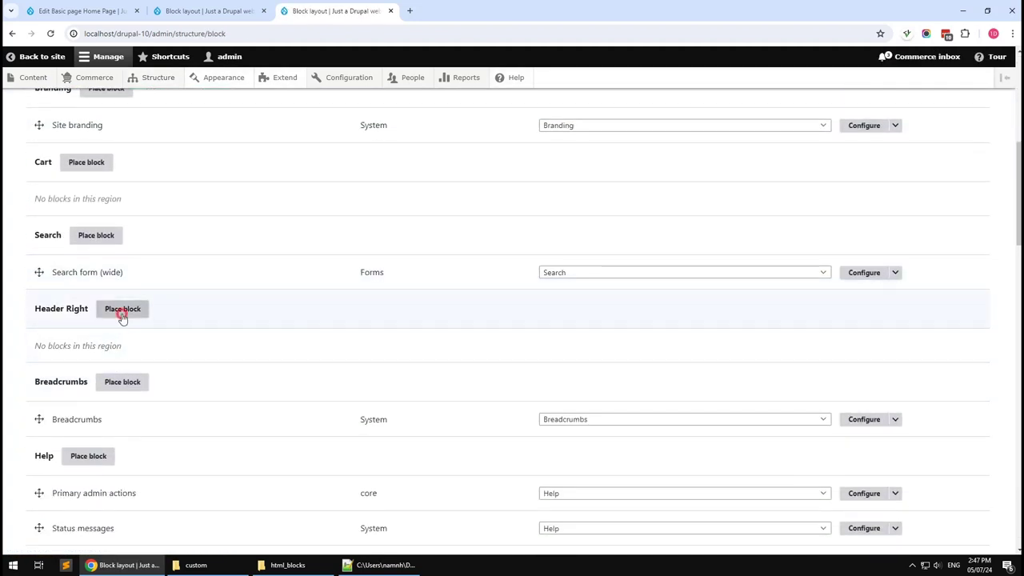
click(122, 310)
text(h)
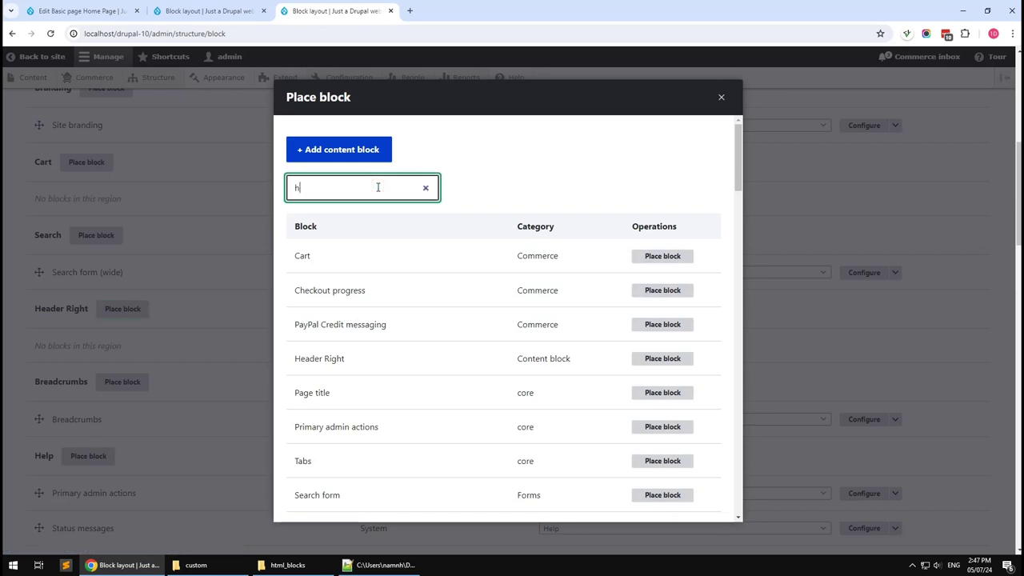
text(eader)
click(617, 257)
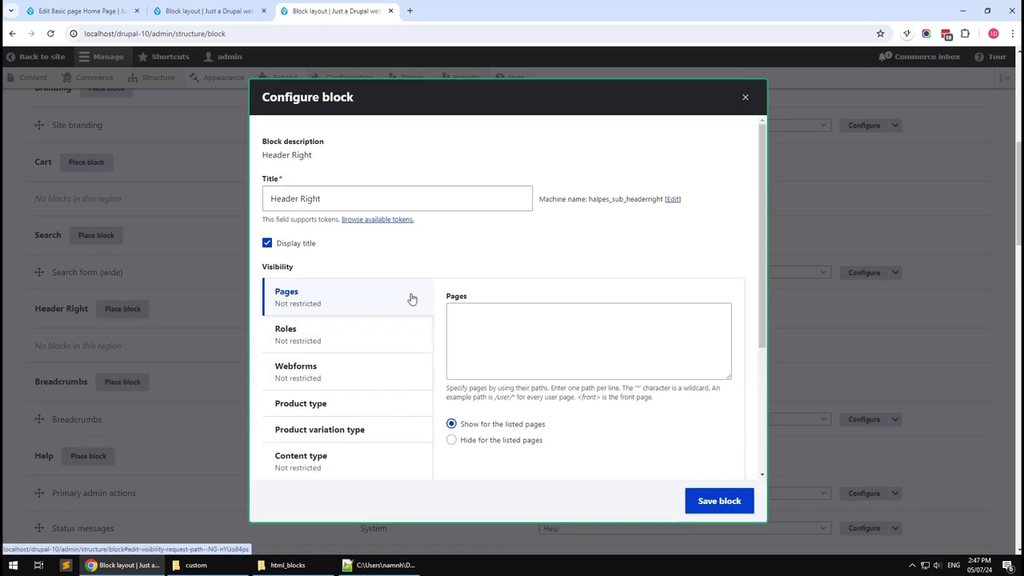
click(304, 243)
click(718, 500)
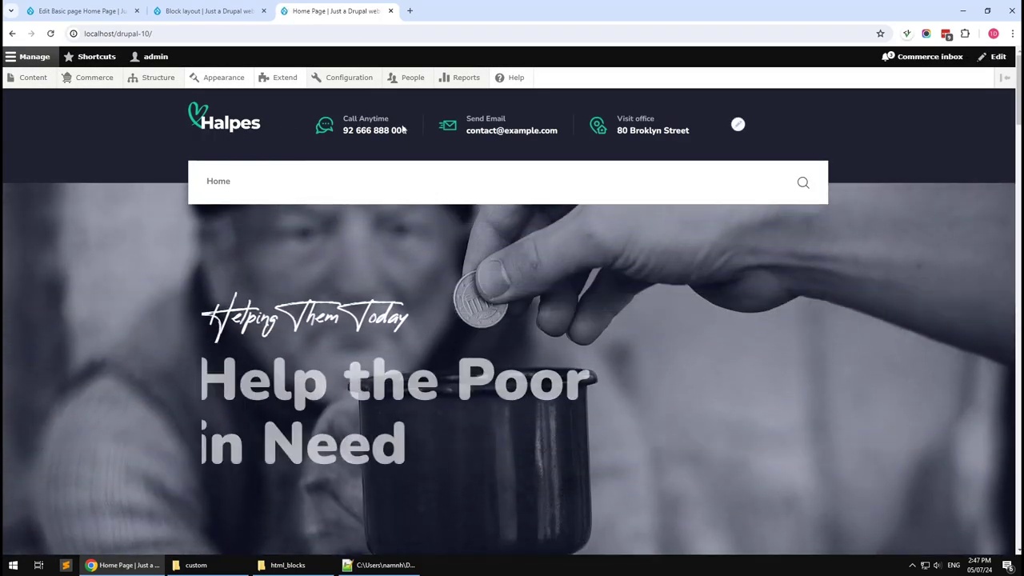
Step: Review the home page from the header down to the block area of the Together We Can Make A Difference section
scroll(543, 336, down, 5)
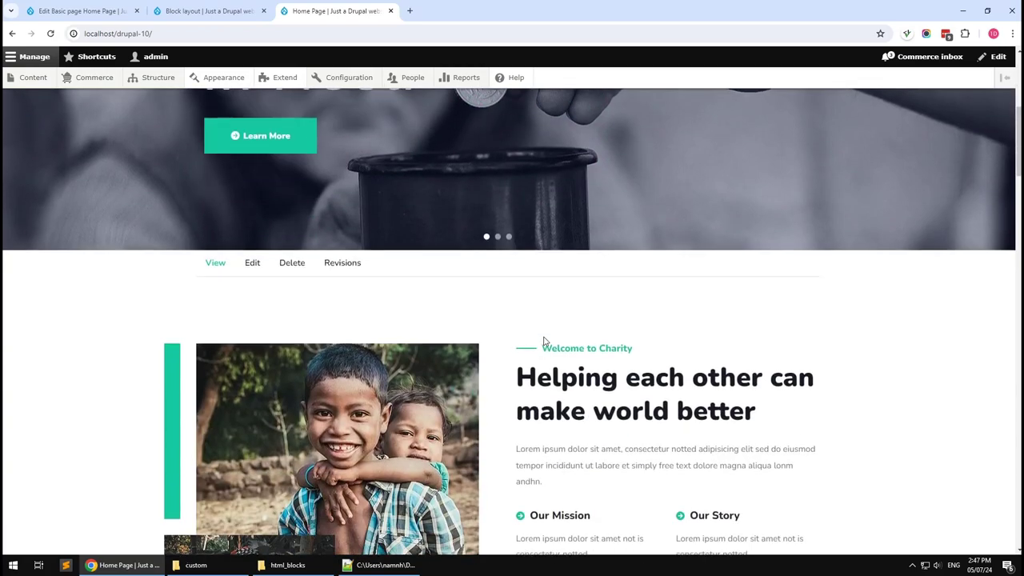
scroll(544, 342, down, 6)
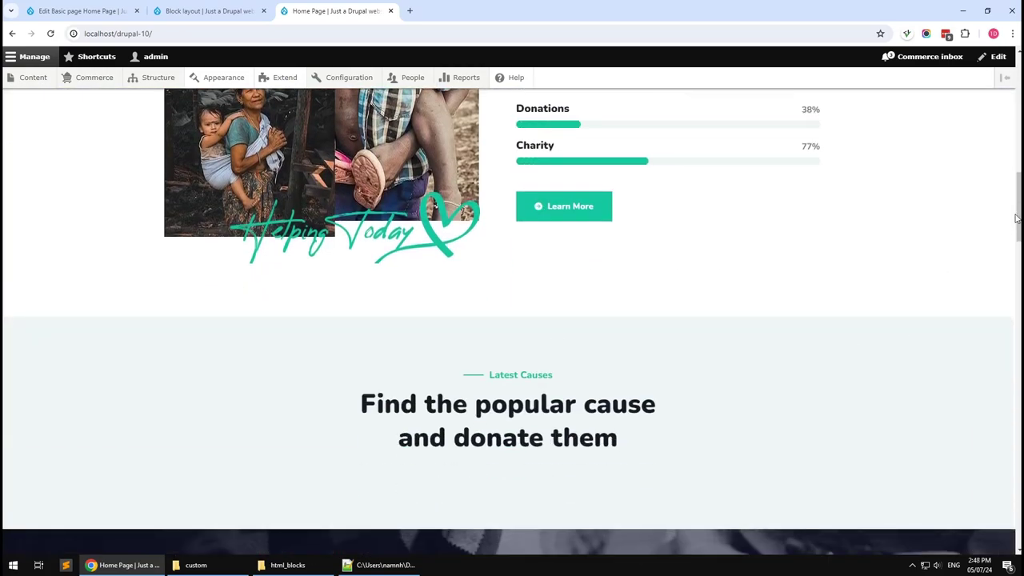
drag(1016, 218, 1017, 83)
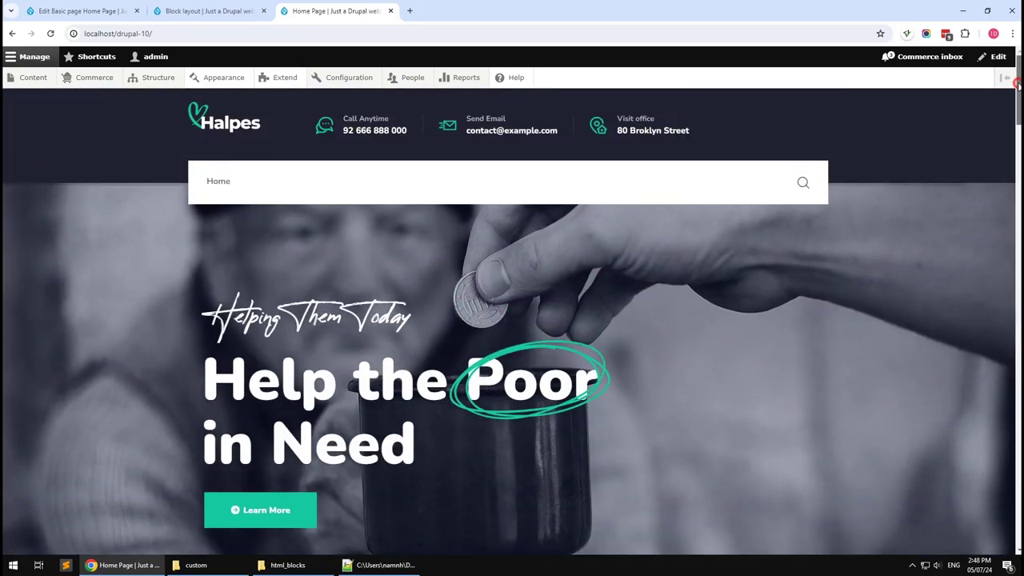
scroll(811, 371, down, 10)
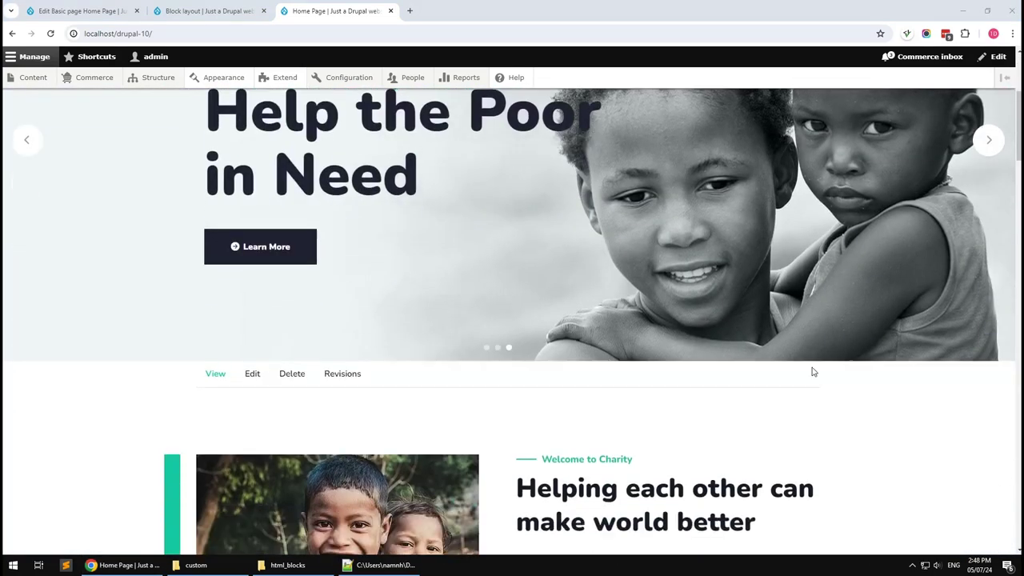
scroll(811, 370, down, 12)
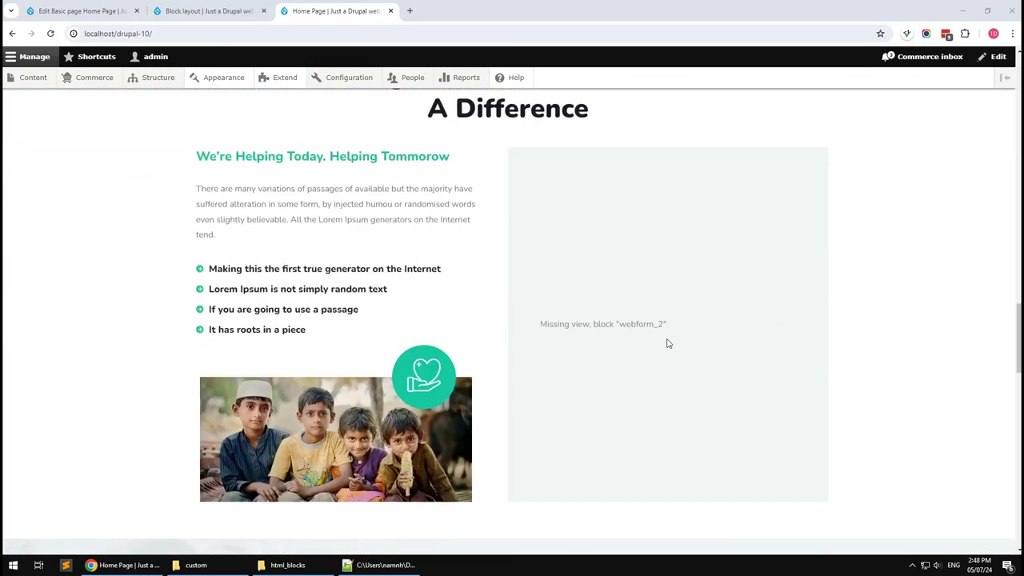
double_click(630, 326)
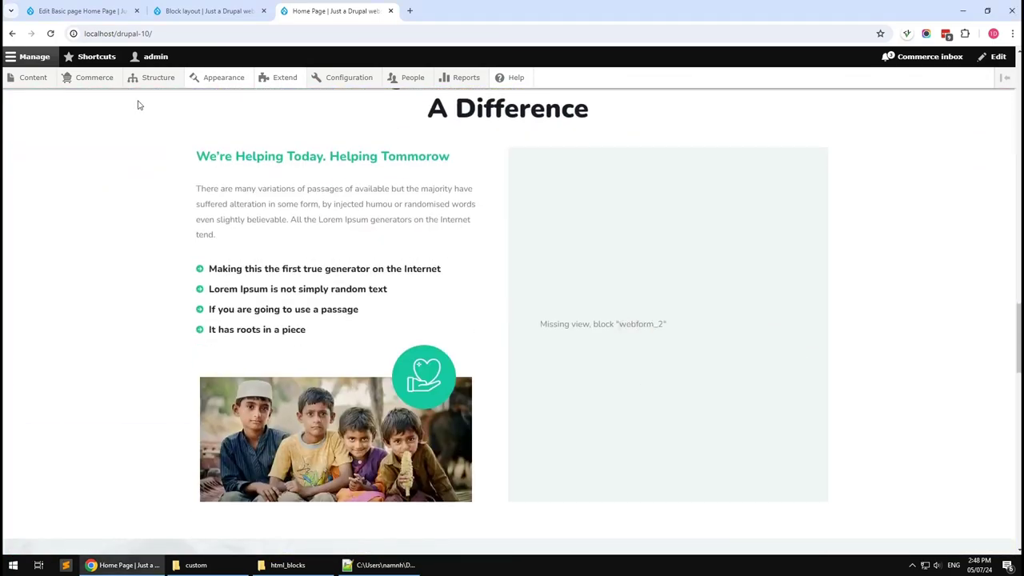
Step: Start placing a Webform block in the Other region of the block layout
mouse_move(145, 91)
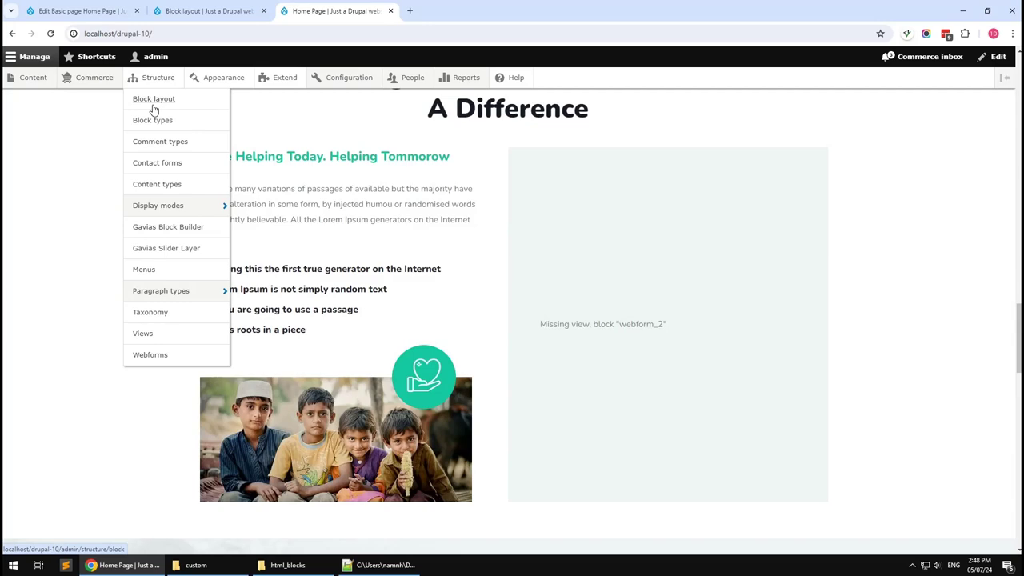
click(154, 108)
scroll(247, 402, down, 10)
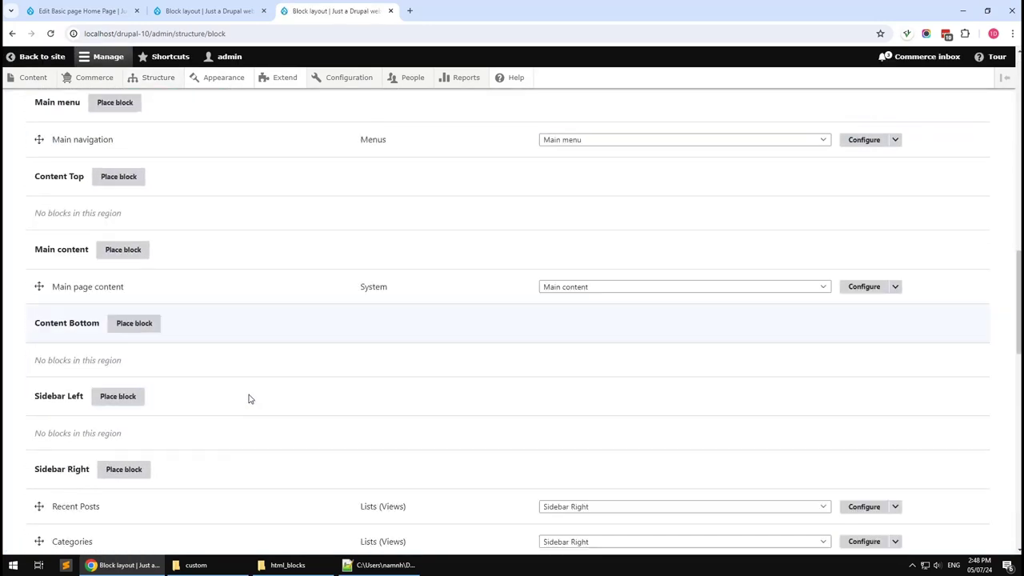
scroll(248, 398, down, 10)
click(99, 156)
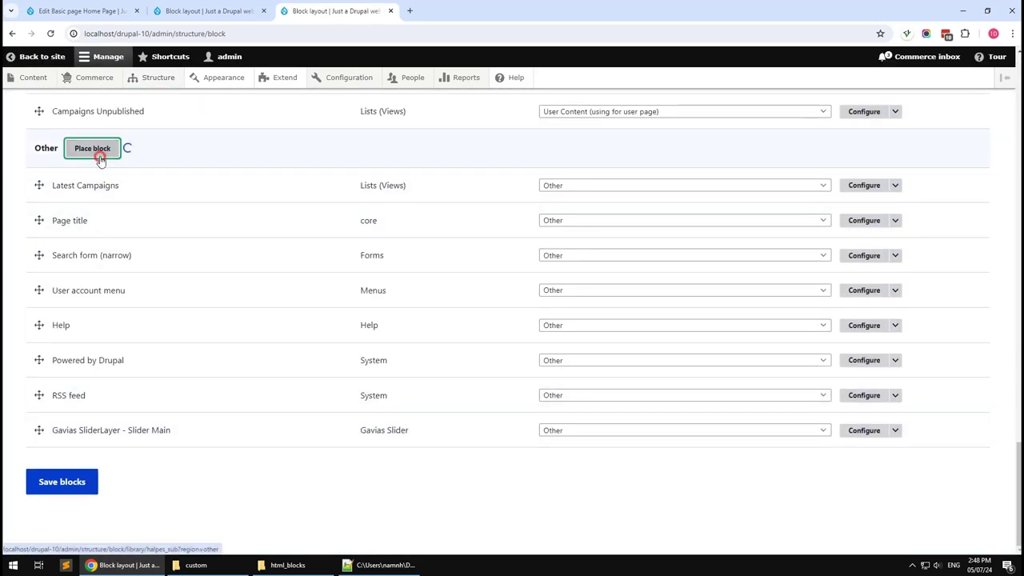
click(353, 192)
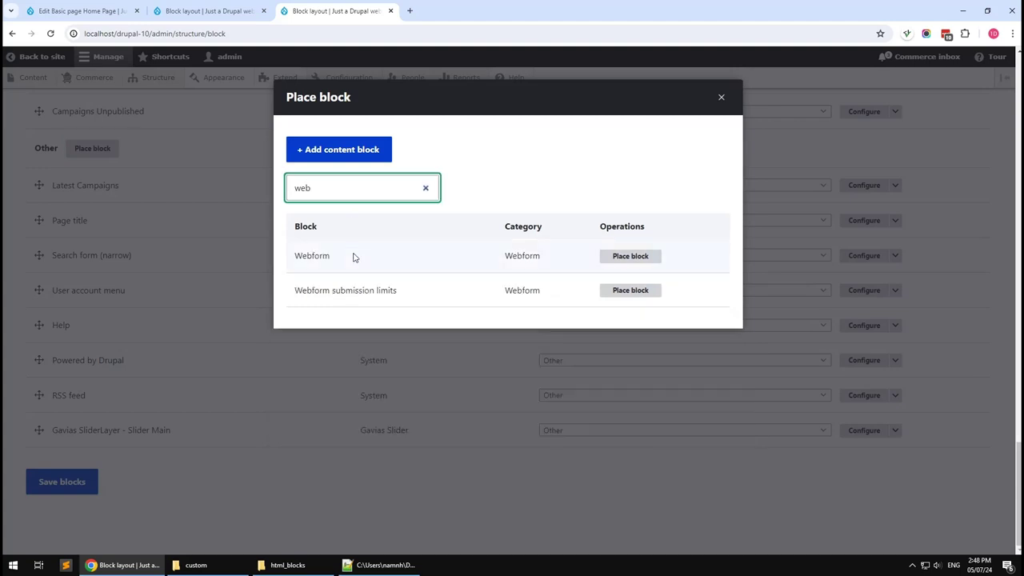
click(645, 257)
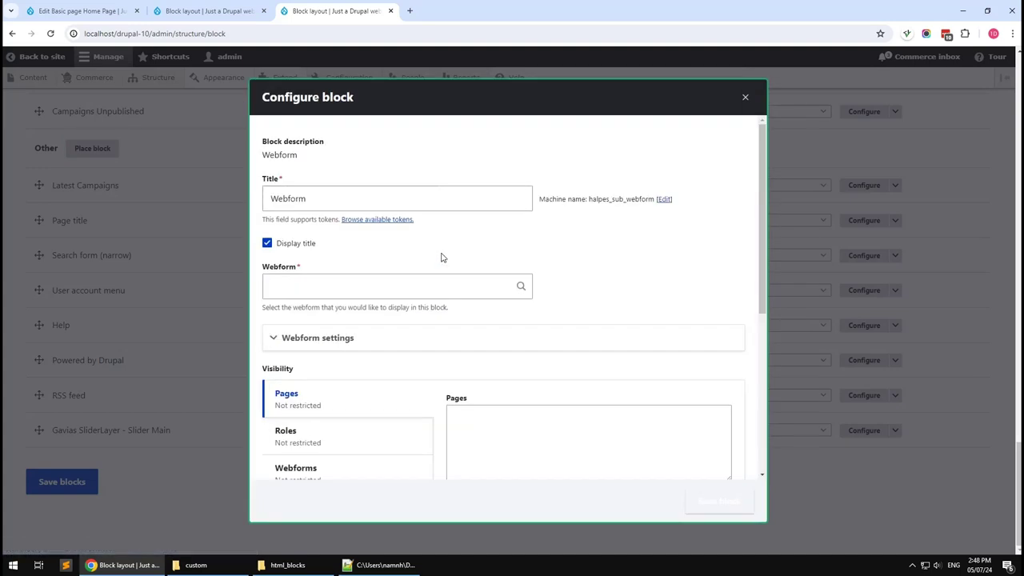
Step: Hide the Webform block's title, assign the Donate form (donate_form) webform to it and save the block
click(294, 243)
click(309, 287)
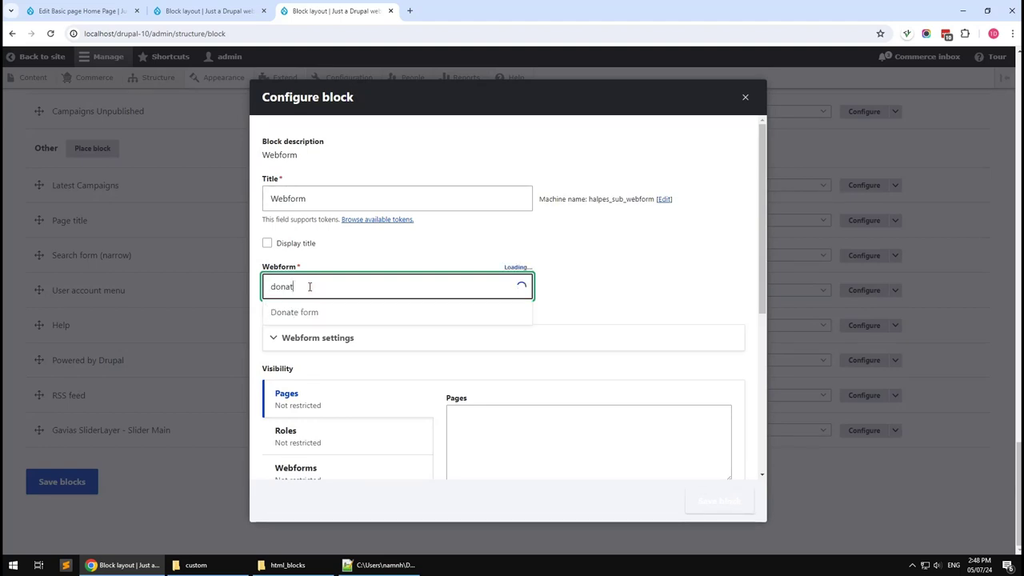
click(311, 310)
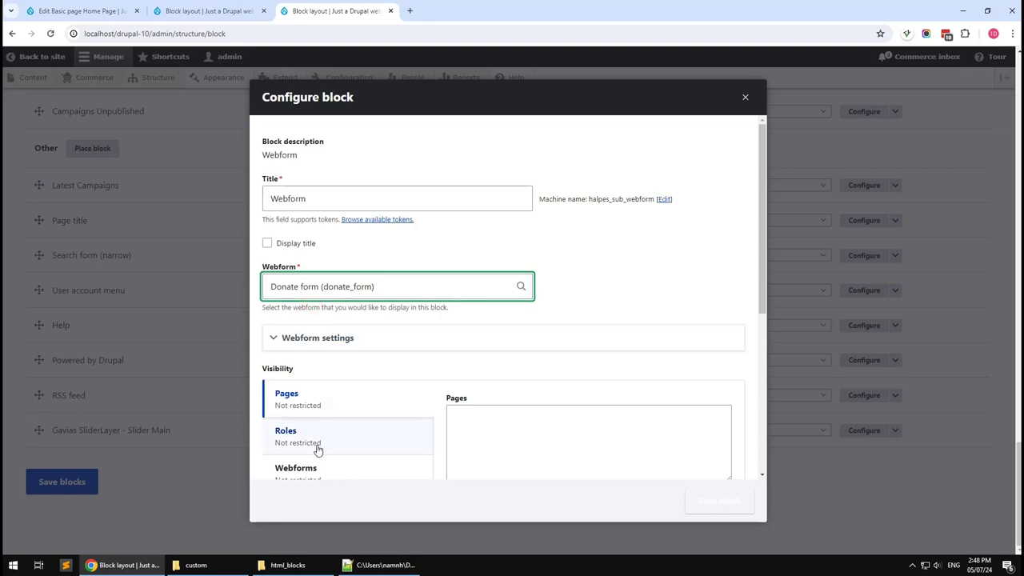
scroll(318, 457, down, 5)
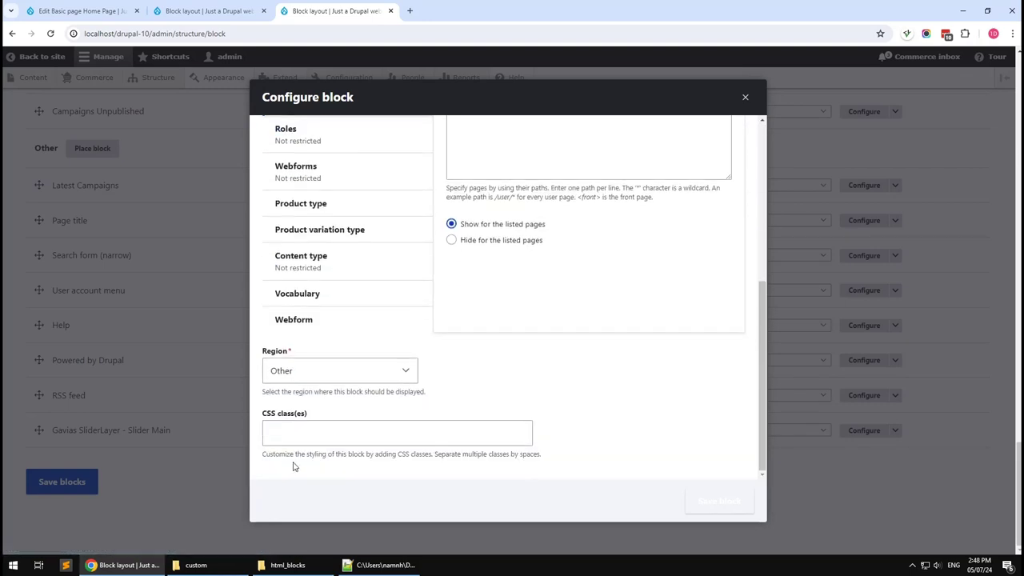
scroll(398, 420, up, 5)
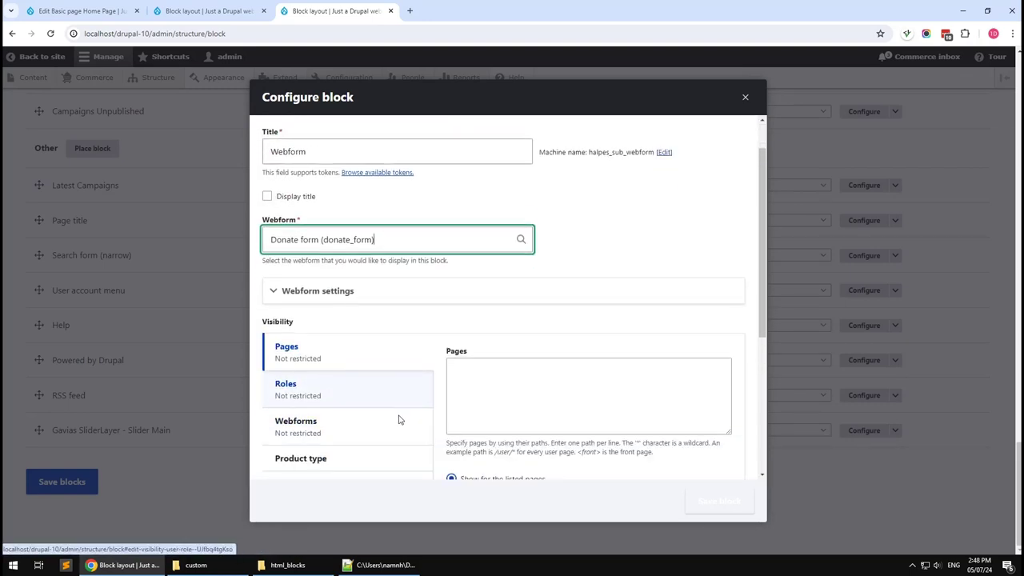
scroll(400, 419, down, 5)
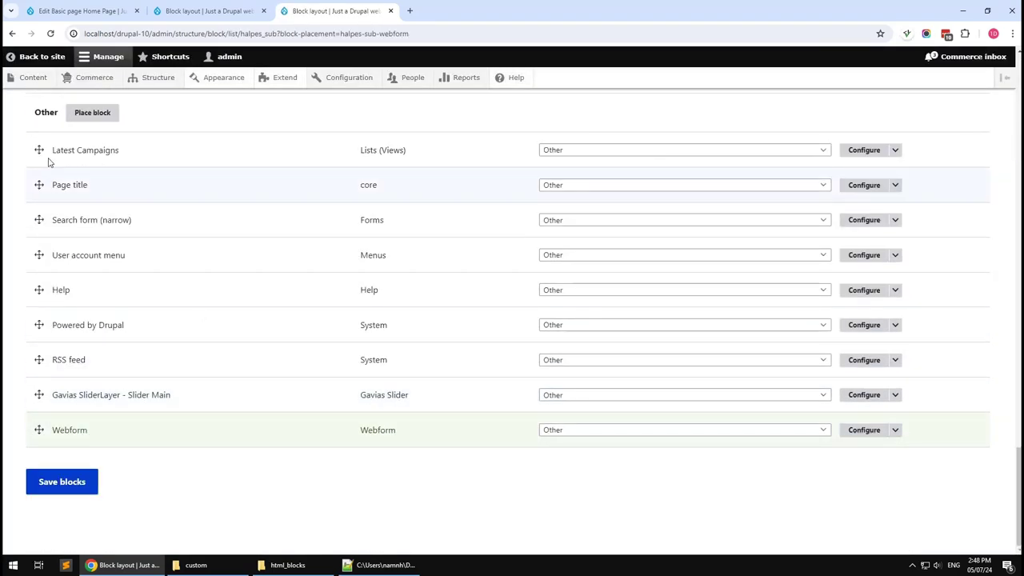
Step: In the home page builder, set the Webform - Donate Drupal Block element to the Webform block and quick-save the page builder
click(44, 58)
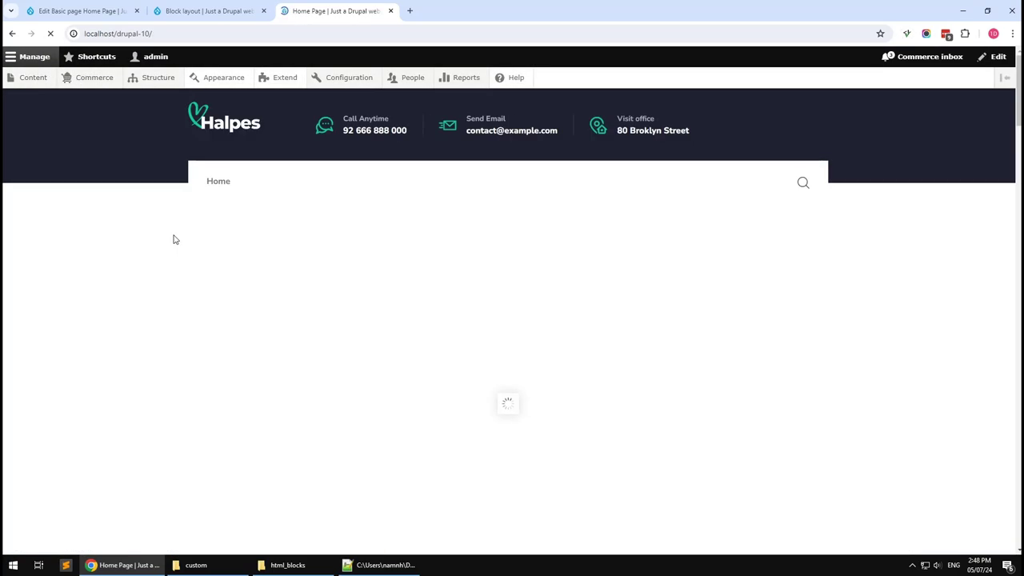
scroll(215, 423, down, 1)
scroll(218, 408, down, 2)
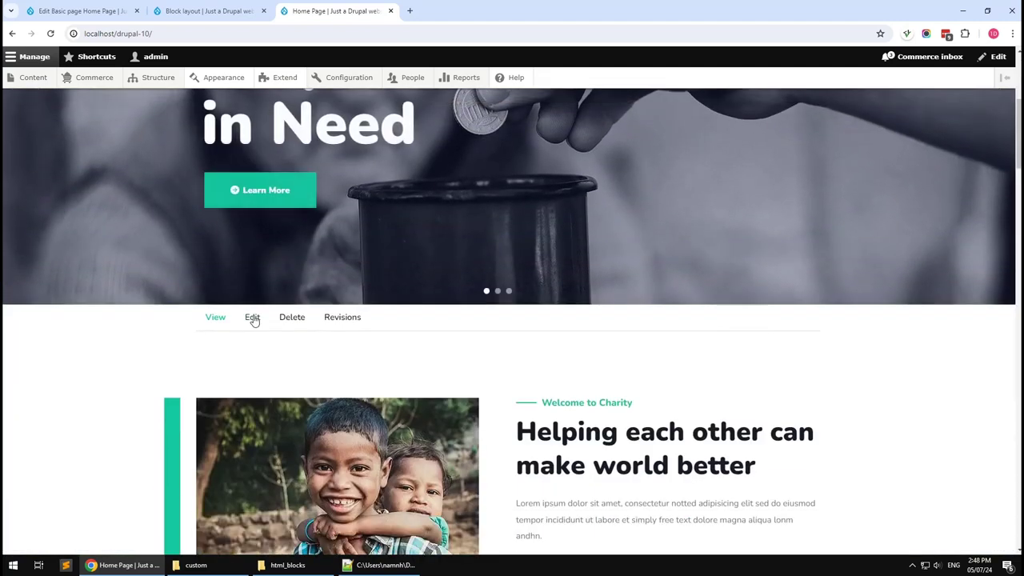
scroll(539, 356, down, 15)
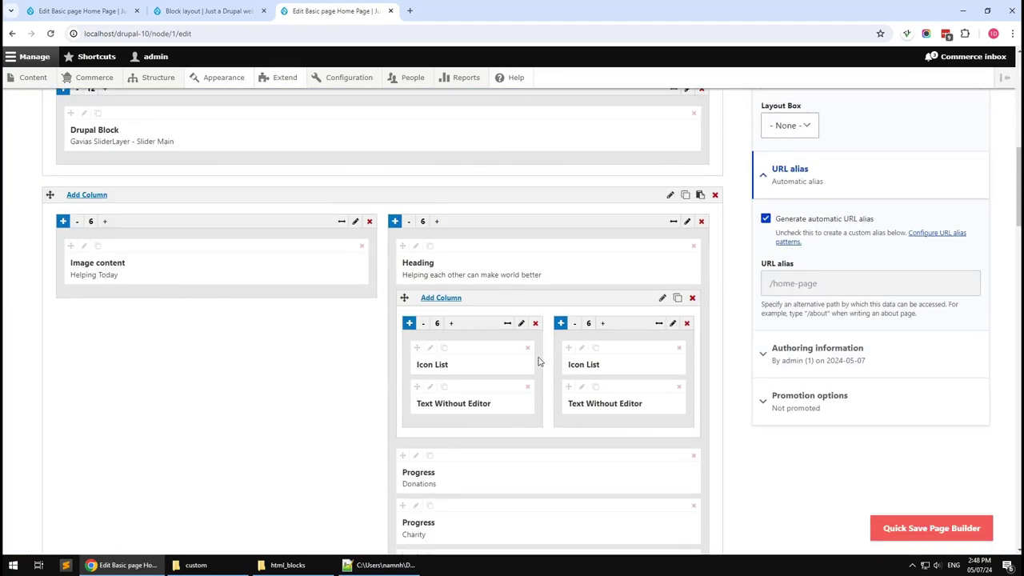
scroll(540, 361, down, 8)
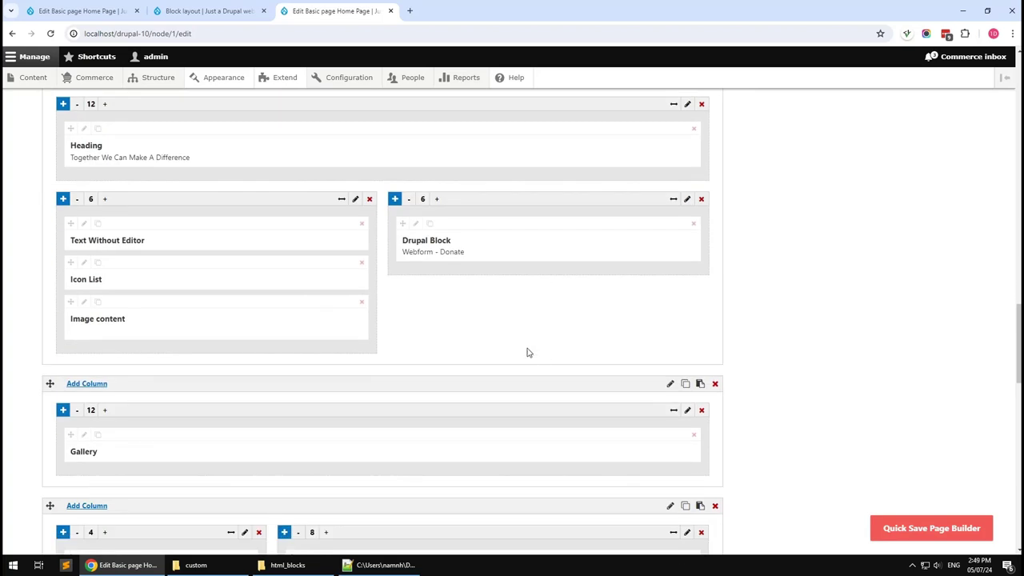
click(416, 227)
click(542, 170)
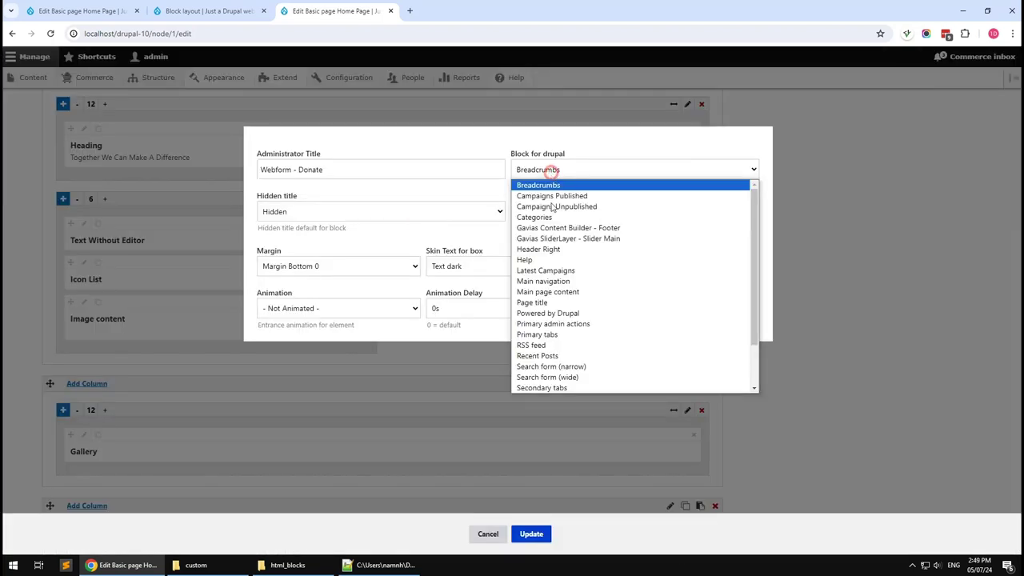
scroll(578, 368, down, 2)
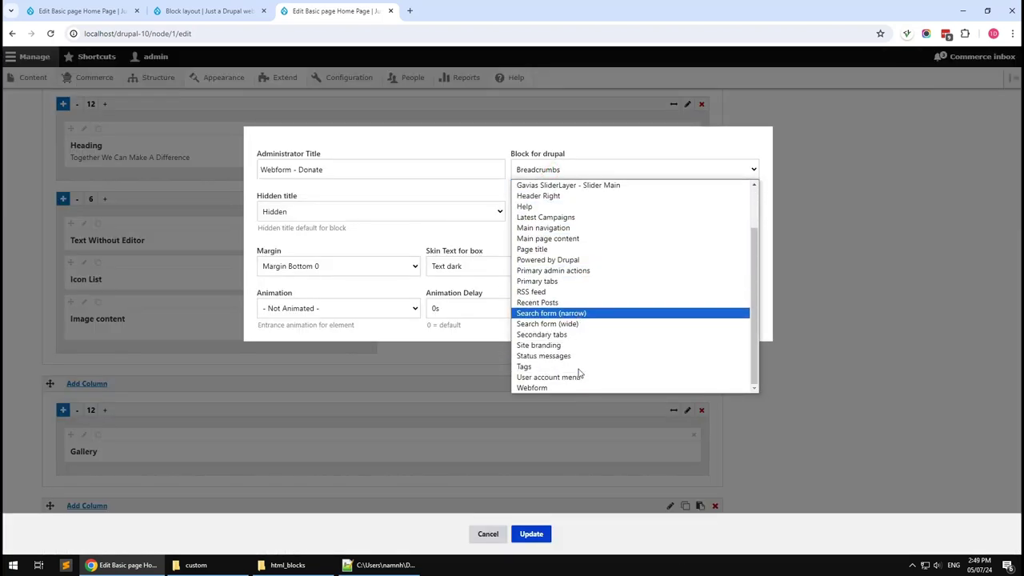
click(574, 387)
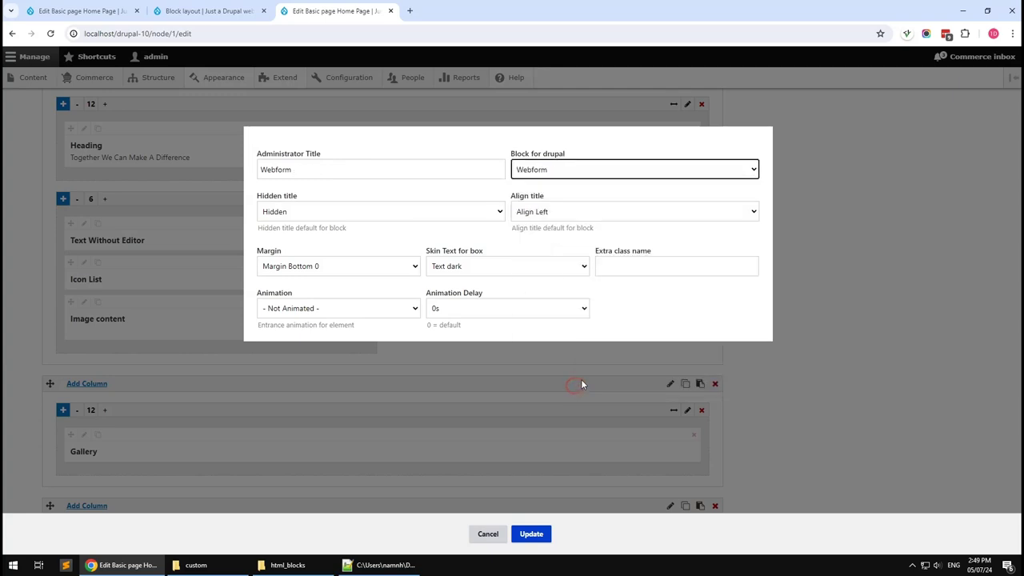
click(532, 533)
click(915, 528)
Step: View the updated home page and check its sections down to Together We Can Make A Difference
scroll(487, 338, up, 15)
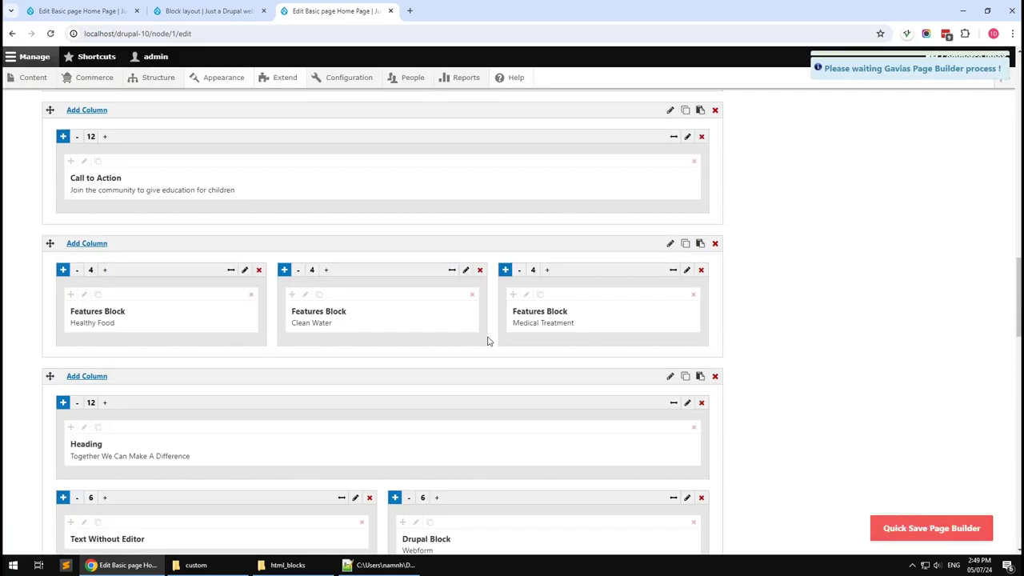
scroll(487, 342, up, 2)
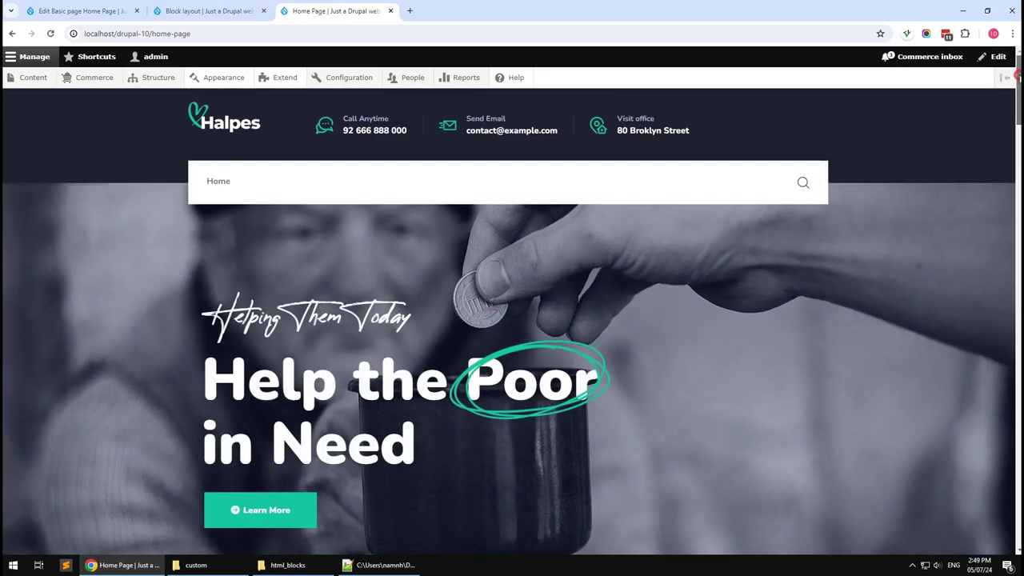
scroll(957, 140, down, 4)
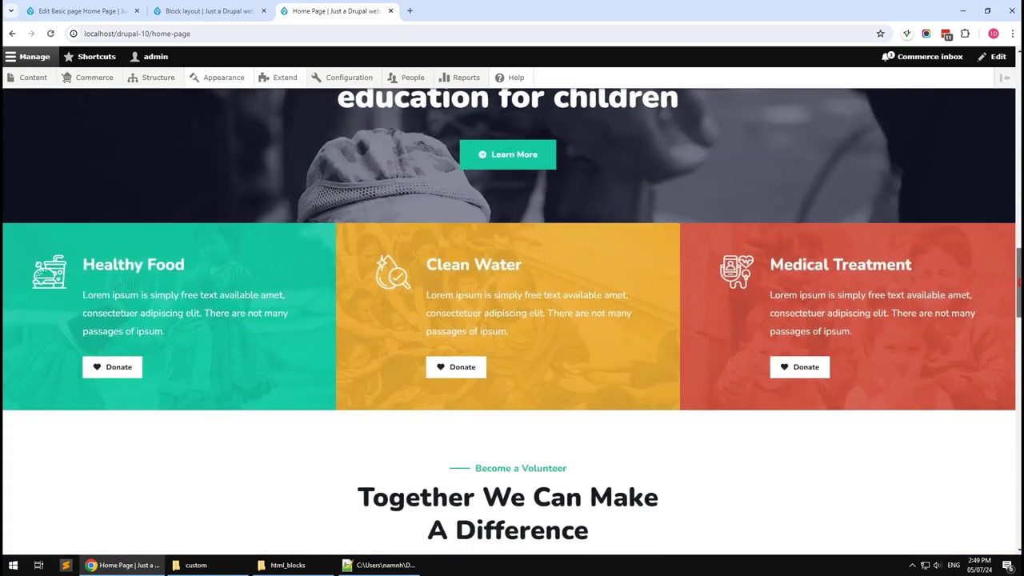